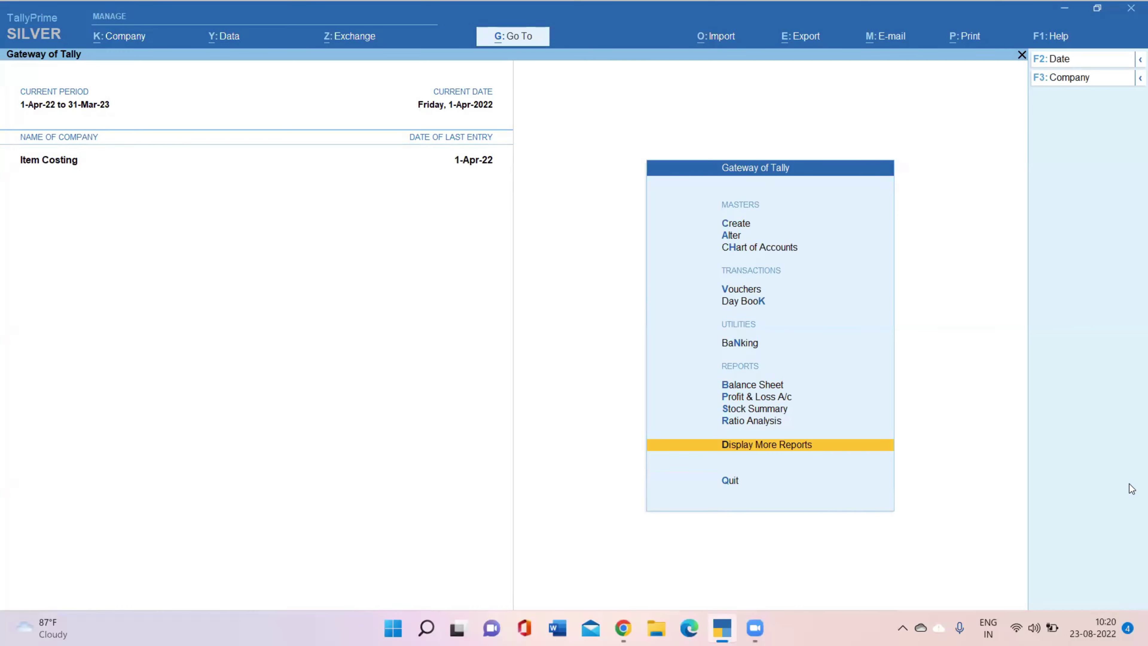
- Check the Enable Cost Tracking setting in the Item Costing company features and accept the features screen
{"action": "key", "text": "F11"}
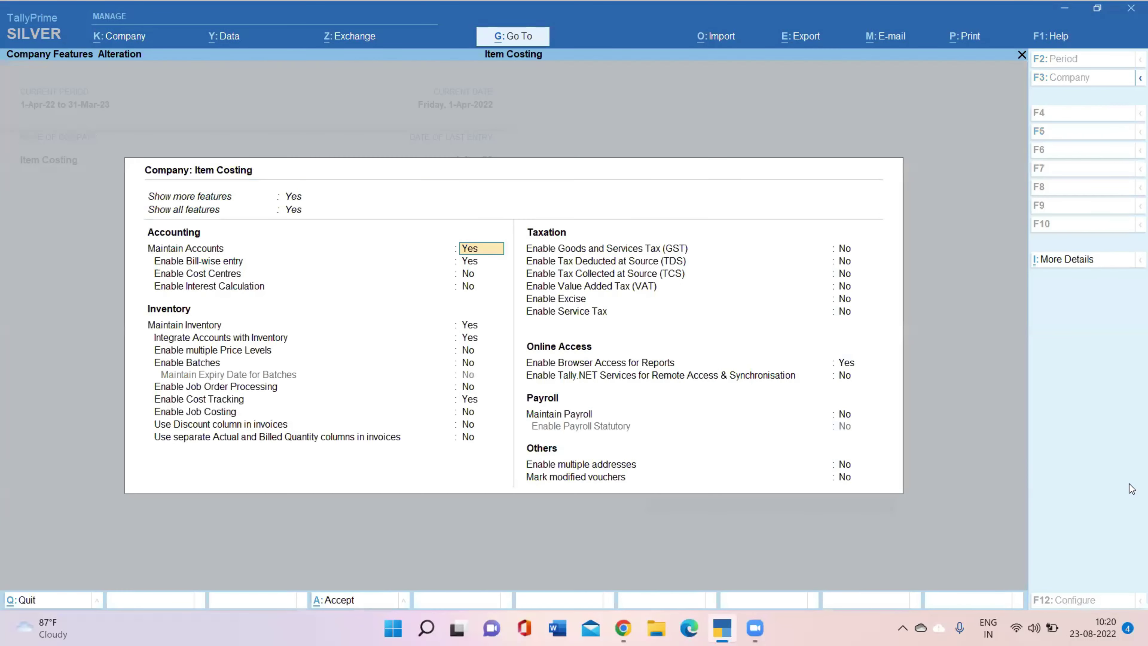
{"action": "key", "text": "Return"}
{"action": "key", "text": "Return"}
{"action": "key", "text": "Return"}
{"action": "key", "text": "Return"}
{"action": "key", "text": "Return"}
{"action": "key", "text": "Return"}
{"action": "key", "text": "Return"}
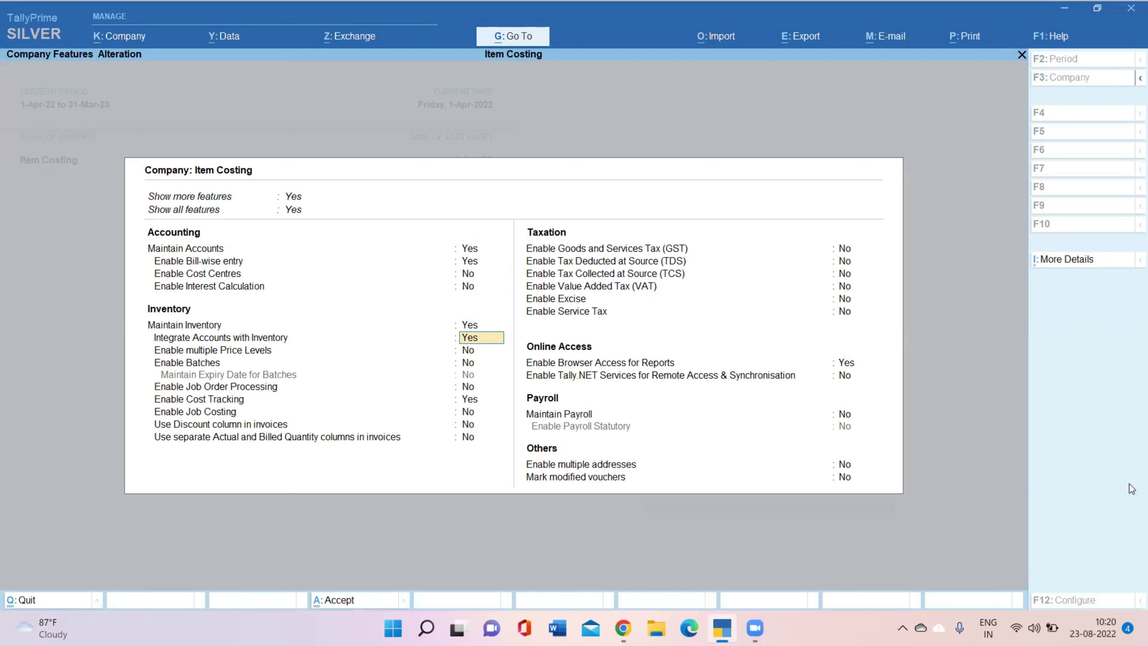
{"action": "key", "text": "Return"}
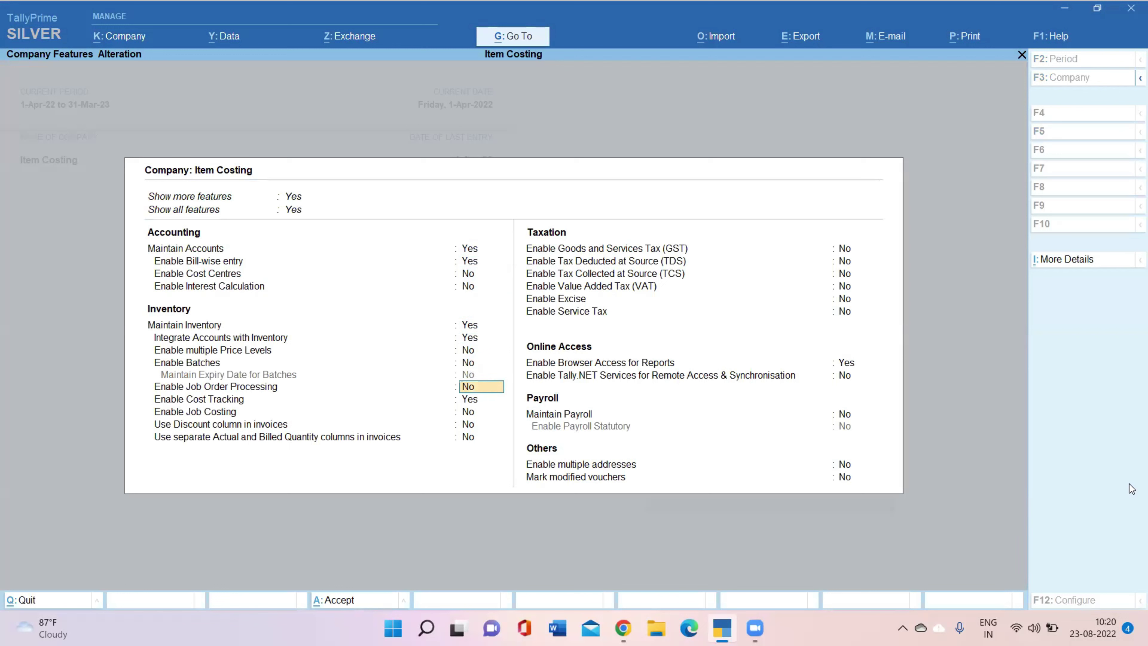
{"action": "key", "text": "Return"}
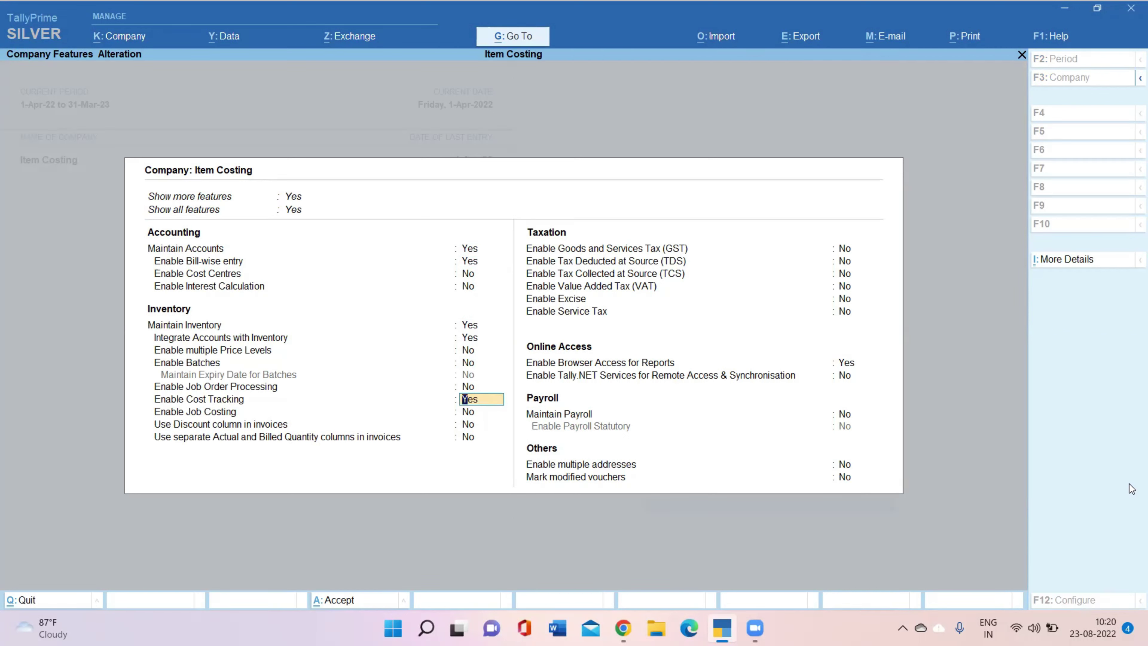
{"action": "key", "text": "ctrl+a"}
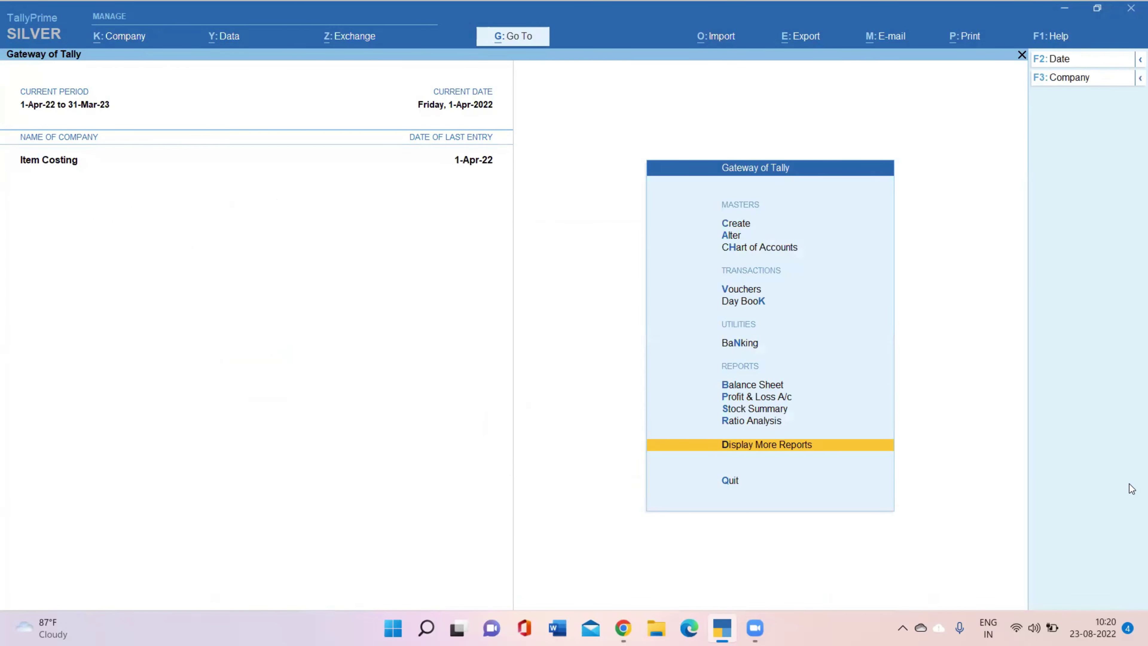
- Open the Party B sales order from the Day Book for alteration
{"action": "key", "text": "Return"}
{"action": "key", "text": "Up"}
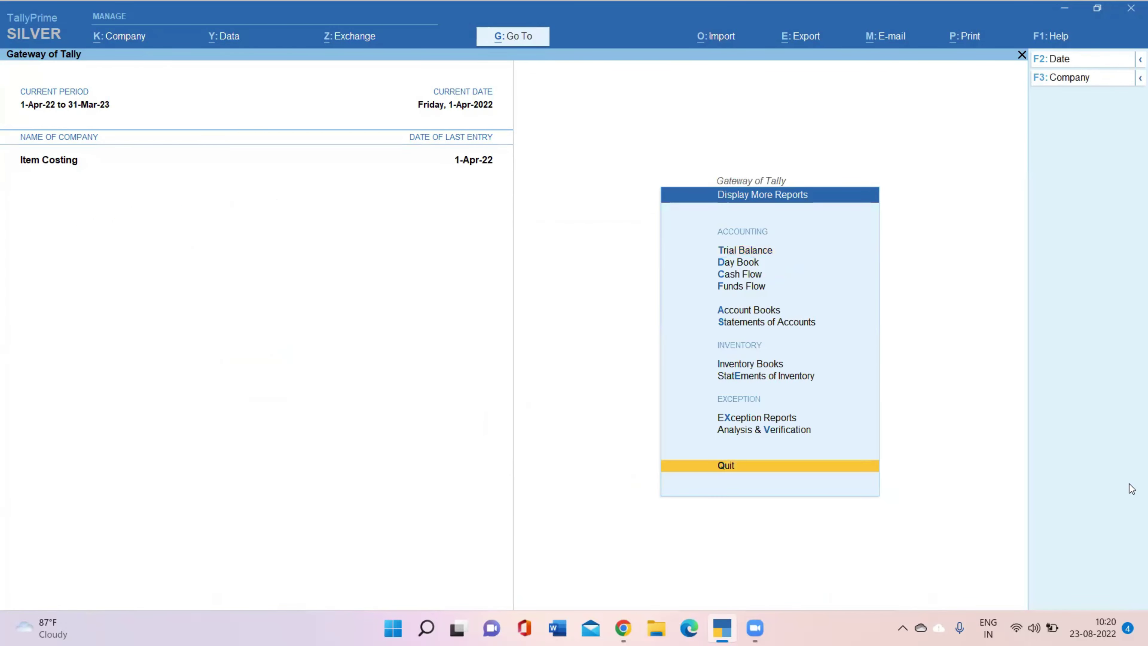
{"action": "key", "text": "d"}
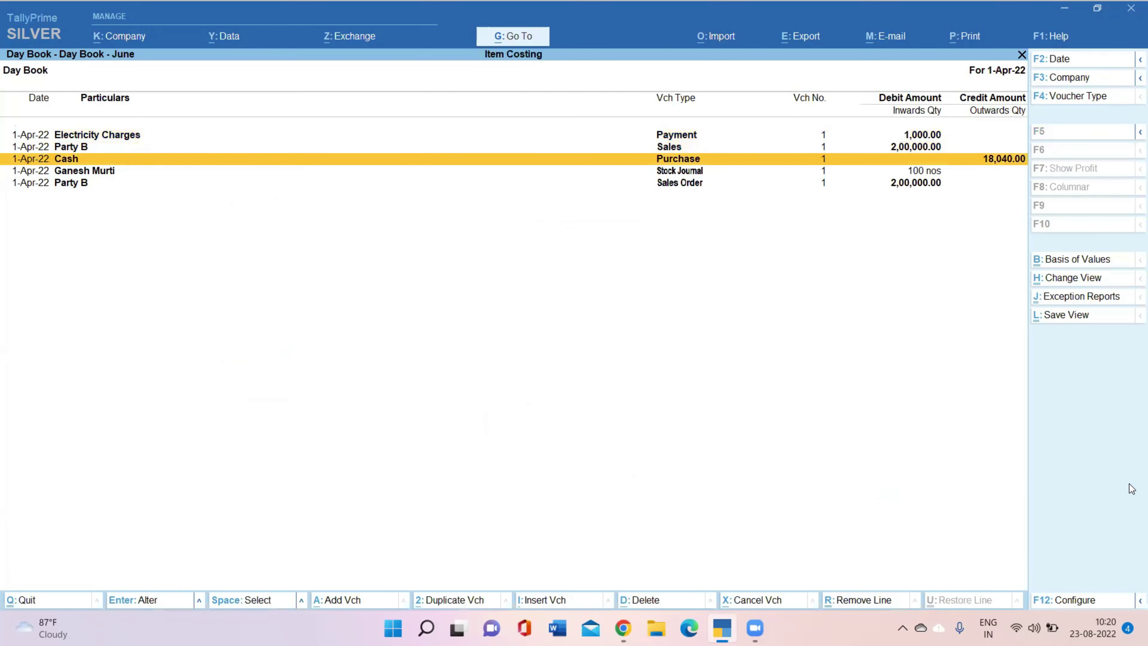
{"action": "key", "text": "Down"}
{"action": "key", "text": "Down"}
{"action": "key", "text": "Return"}
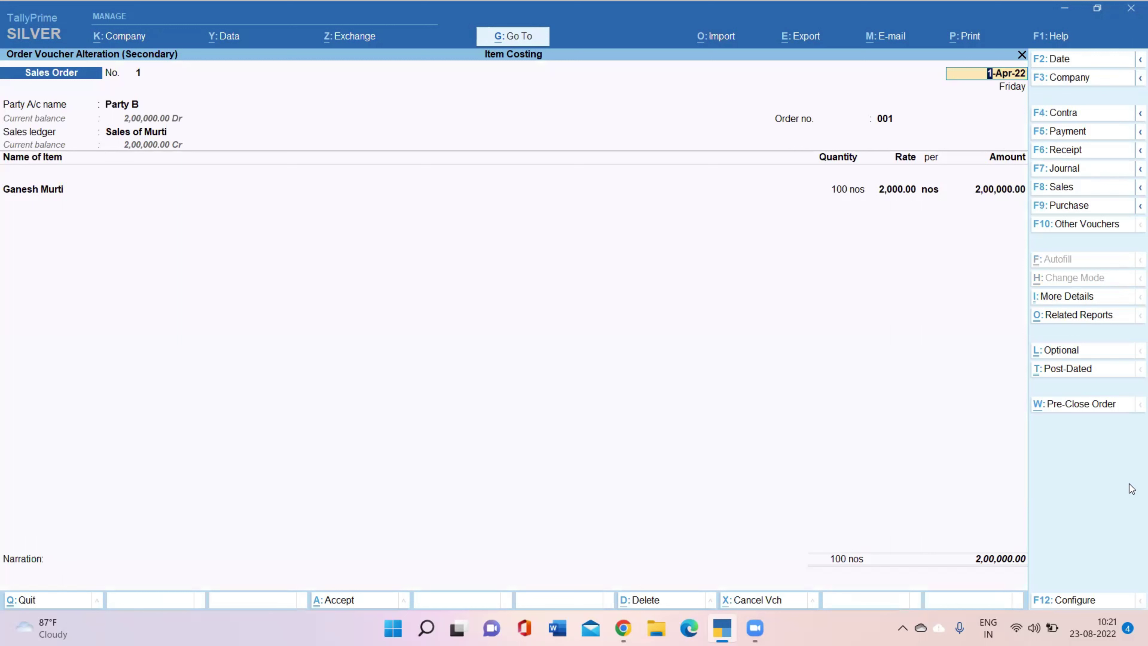
- Open the Party B ledger from the sales order and review its settings and mailing details
{"action": "key", "text": "Return"}
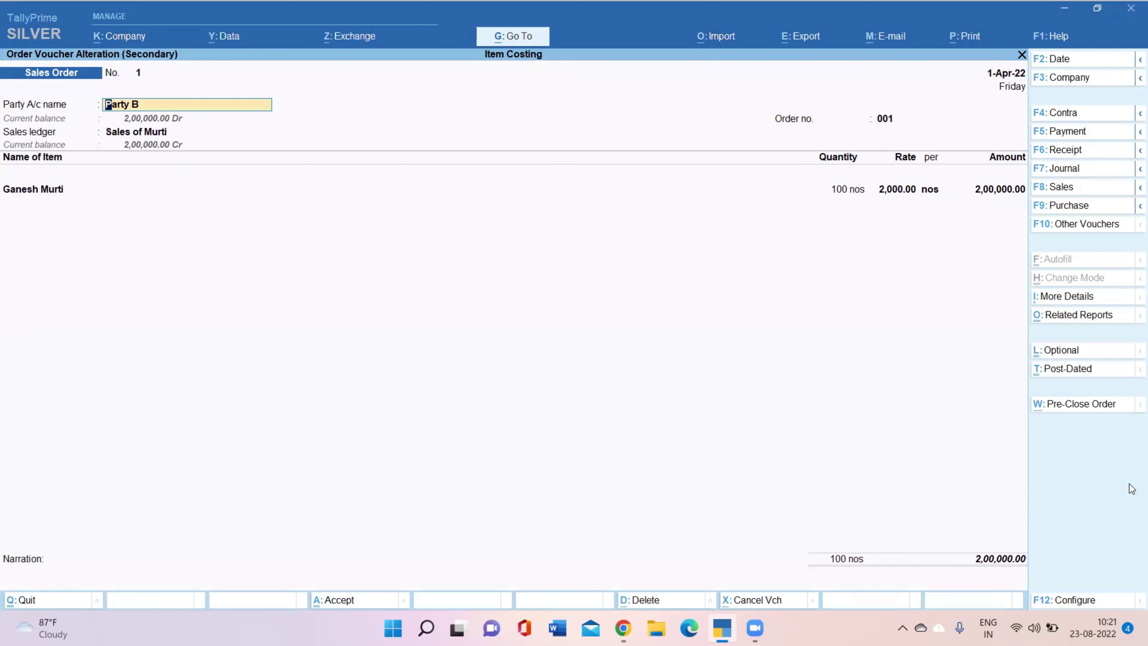
{"action": "key", "text": "ctrl"}
{"action": "key", "text": "ctrl+Return"}
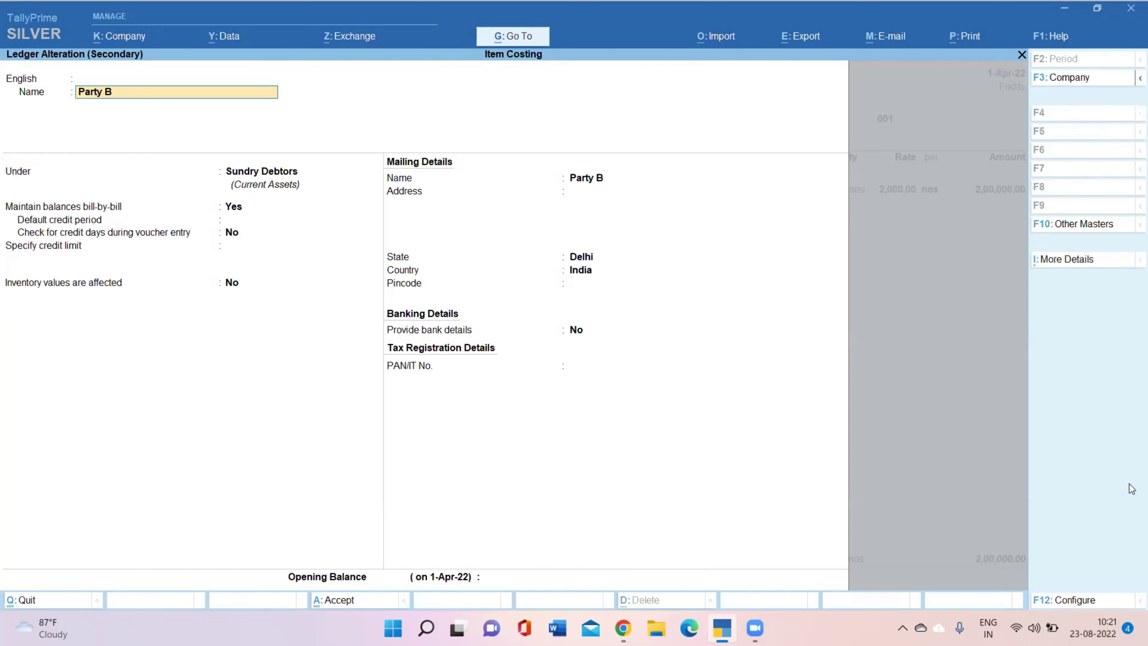
{"action": "key", "text": "Return"}
{"action": "key", "text": "Return"}
{"action": "key", "text": "Return"}
{"action": "key", "text": "Return"}
{"action": "key", "text": "Return"}
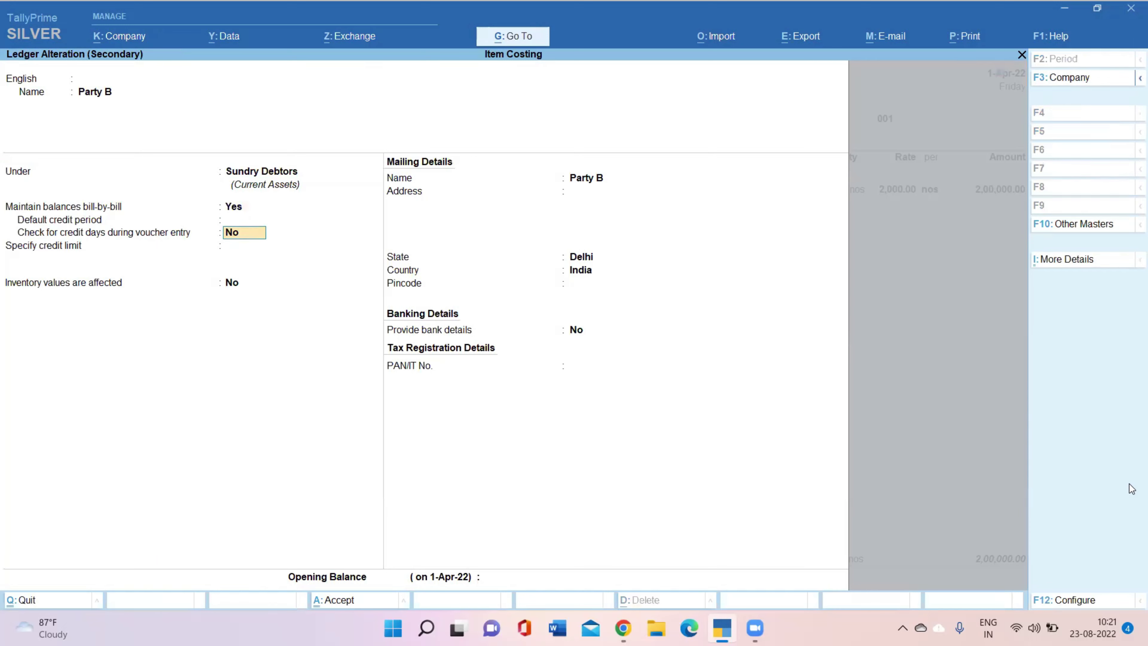
{"action": "key", "text": "Return"}
{"action": "key", "text": "Return"}
{"action": "key", "text": "Return"}
{"action": "key", "text": "Return"}
{"action": "key", "text": "Return"}
{"action": "key", "text": "Return"}
{"action": "key", "text": "Return"}
{"action": "key", "text": "Return"}
{"action": "key", "text": "Return"}
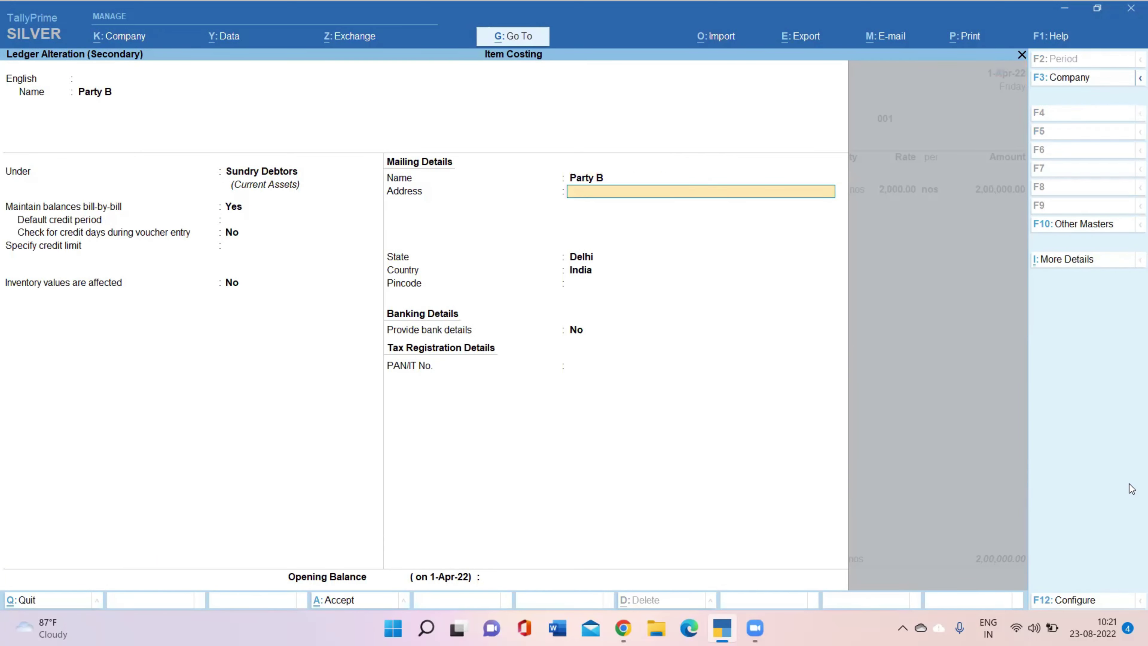
{"action": "key", "text": "Return"}
- Accept the sales order's dispatch and party details and keep the order number, moving on to the sales ledger
{"action": "key", "text": "Return"}
{"action": "key", "text": "Return"}
{"action": "key", "text": "Return"}
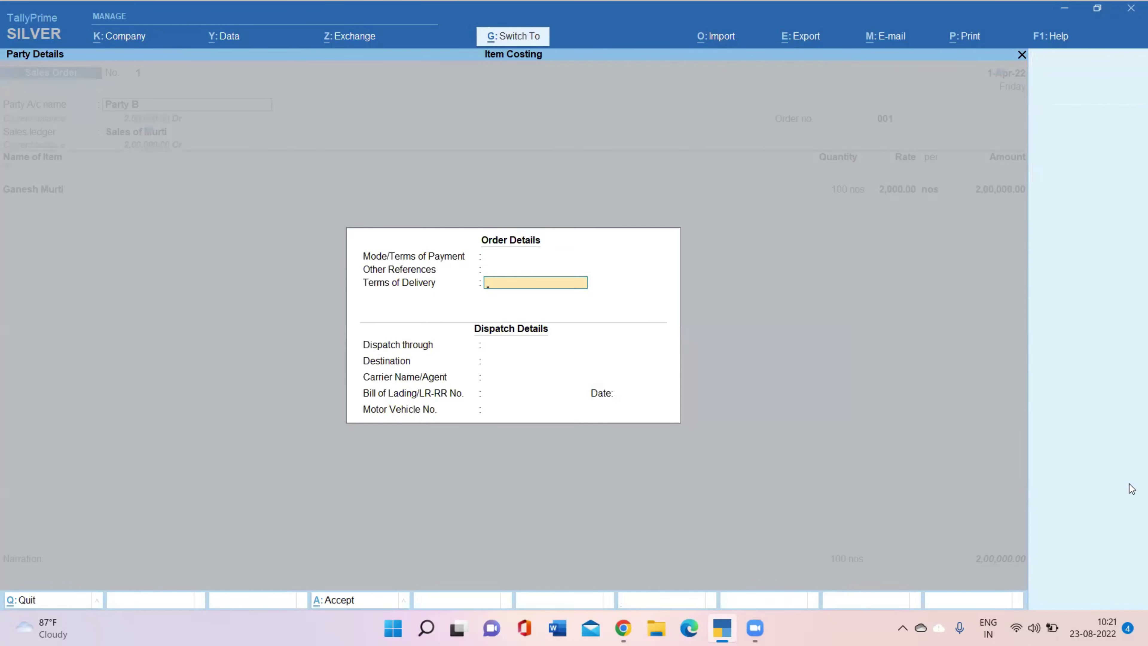
{"action": "key", "text": "Return"}
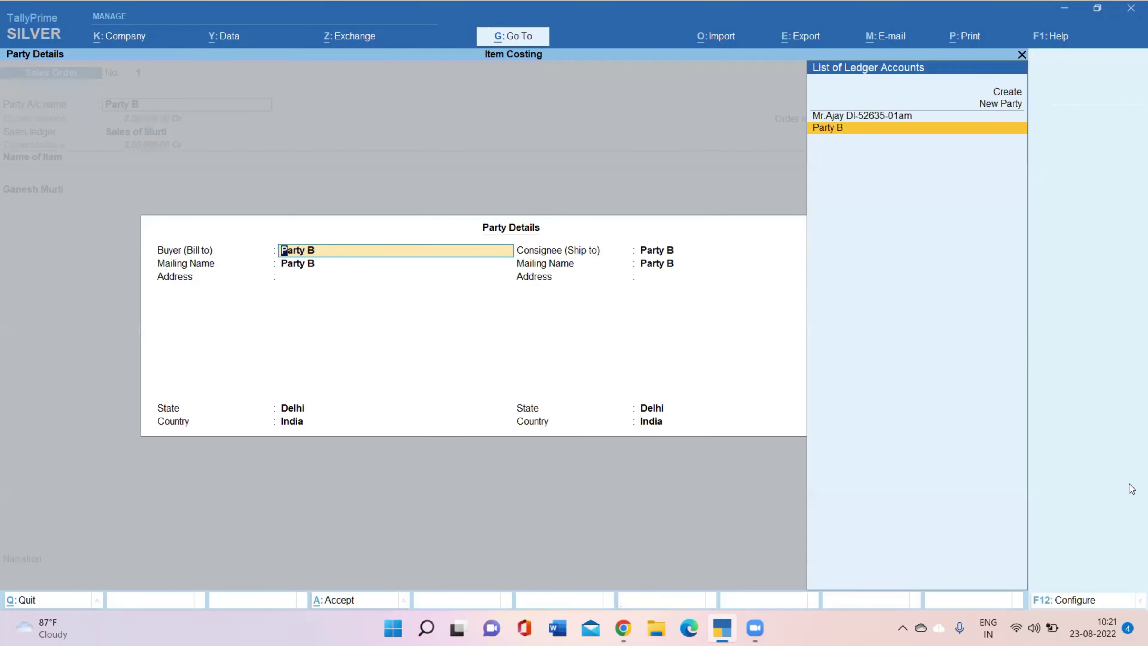
{"action": "key", "text": "Return"}
{"action": "key", "text": "ctrl+a"}
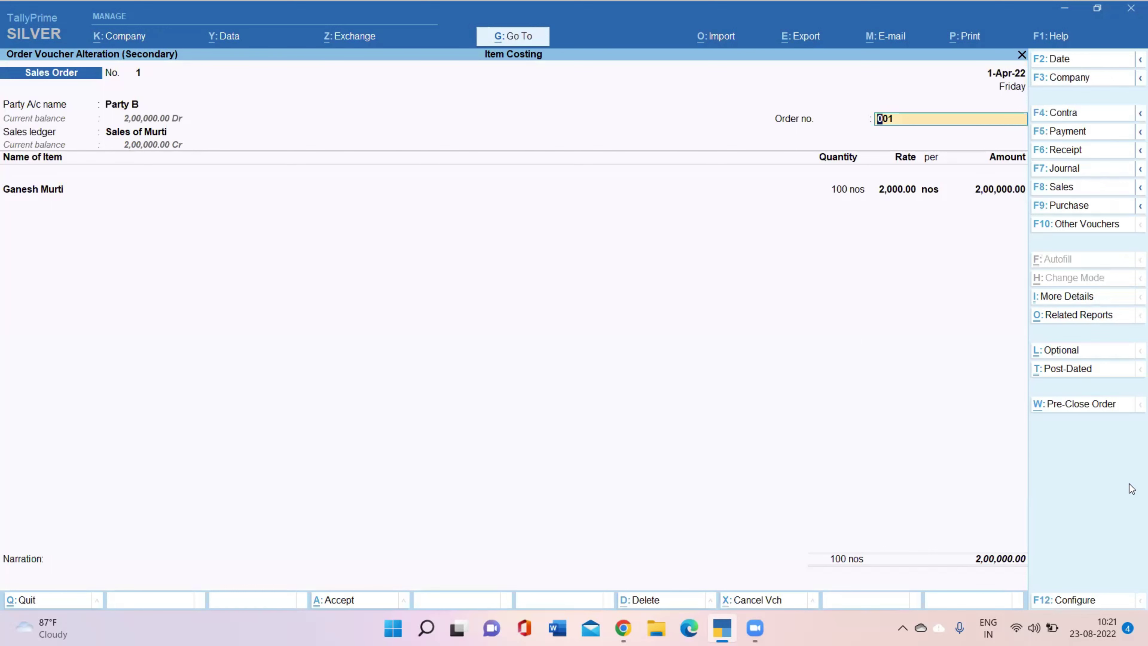
{"action": "key", "text": "Return"}
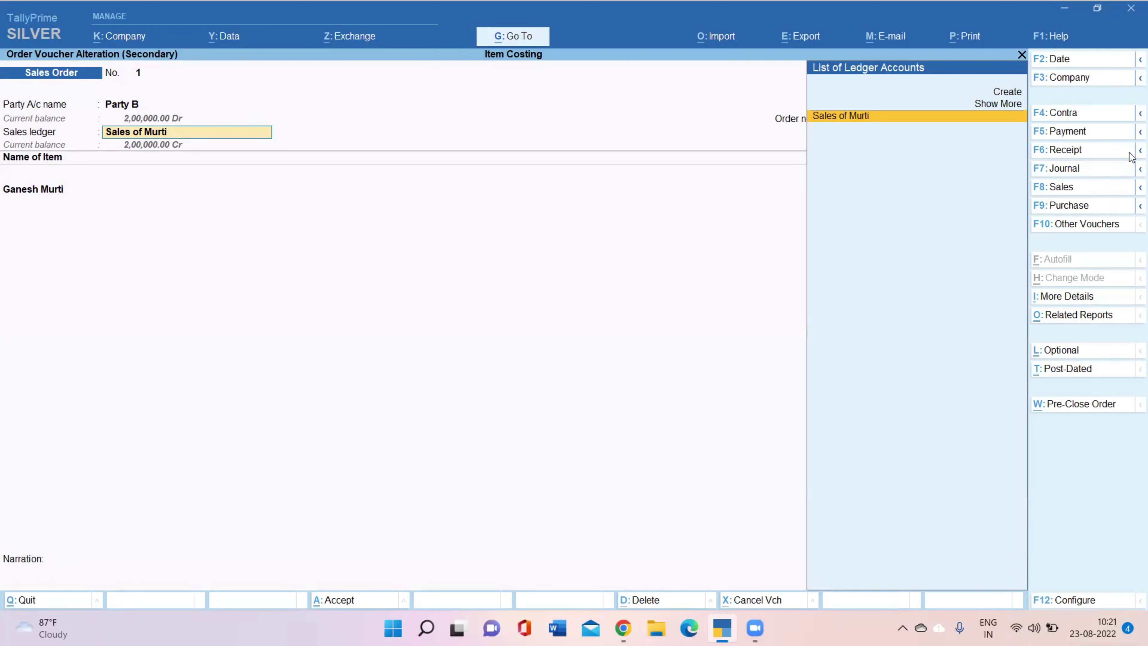
- Open the Sales of Murti ledger, choose Not Applicable as type of ledger, and check Allow cost allocation (stock item)
{"action": "key", "text": "ctrl+Return"}
{"action": "key", "text": "Return"}
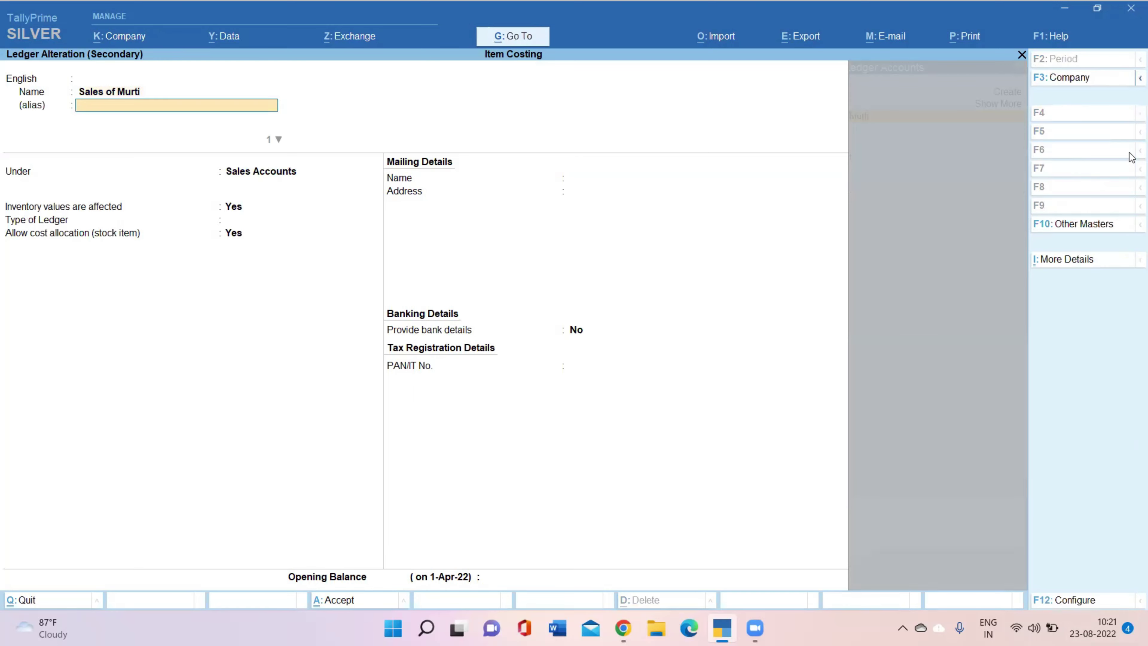
{"action": "key", "text": "Return"}
{"action": "key", "text": "Return"}
{"action": "key", "text": "Return"}
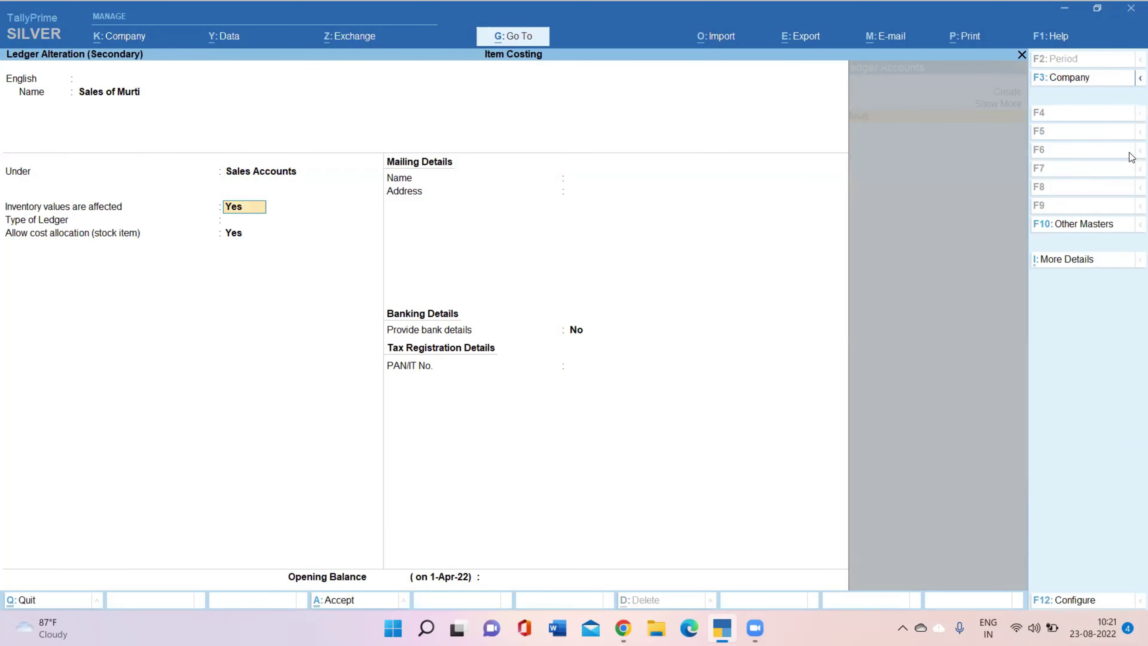
{"action": "key", "text": "Return"}
{"action": "key", "text": "Return"}
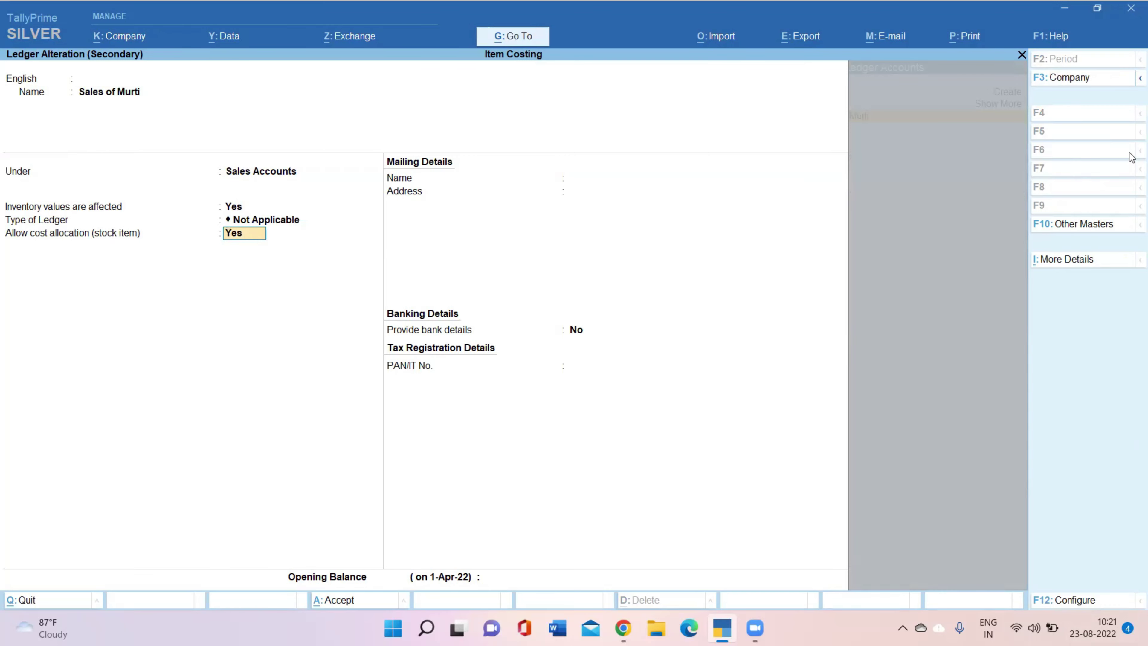
- Check the Apply Cost Tracking of Stock Items for Ledgers option in the ledger configuration and accept the configuration
{"action": "key", "text": "F12"}
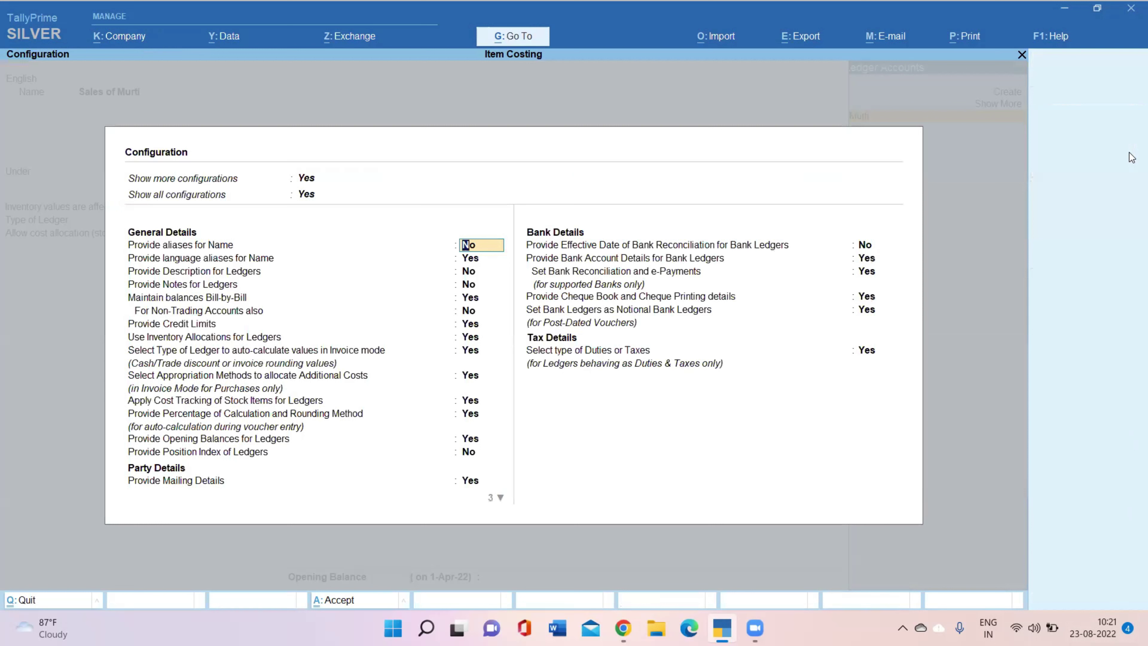
{"action": "key", "text": "Down"}
{"action": "key", "text": "Down"}
{"action": "key", "text": "Down"}
{"action": "key", "text": "Down"}
{"action": "key", "text": "Down"}
{"action": "key", "text": "Down"}
{"action": "key", "text": "Down"}
{"action": "key", "text": "Down"}
{"action": "key", "text": "Down"}
{"action": "key", "text": "Down"}
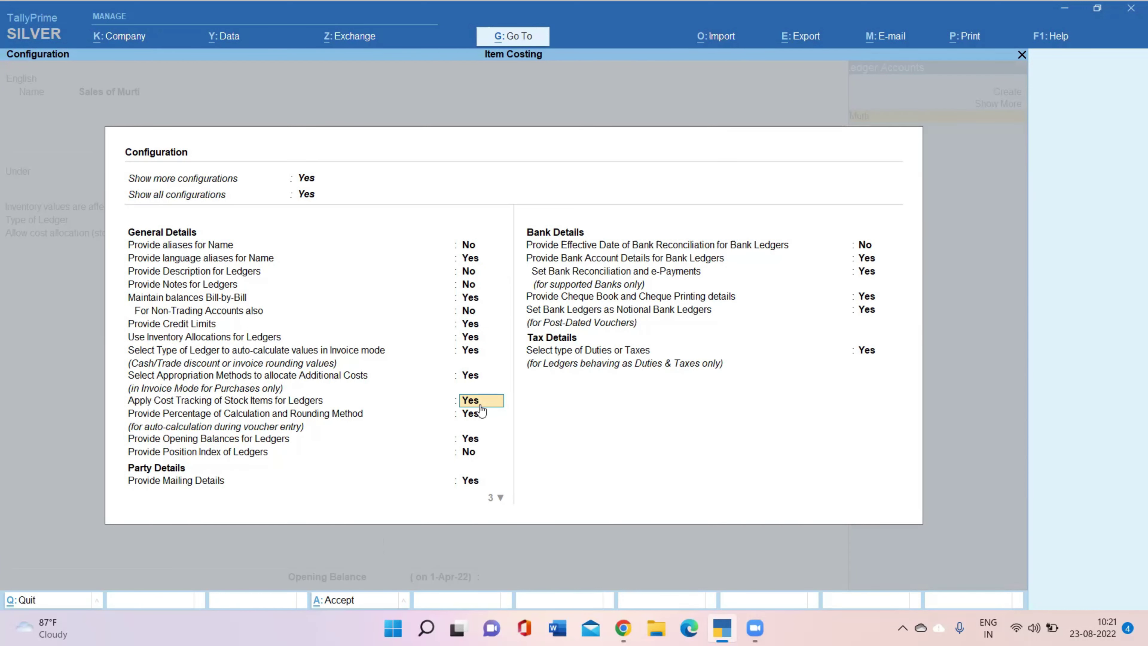
{"action": "key", "text": "ctrl+a"}
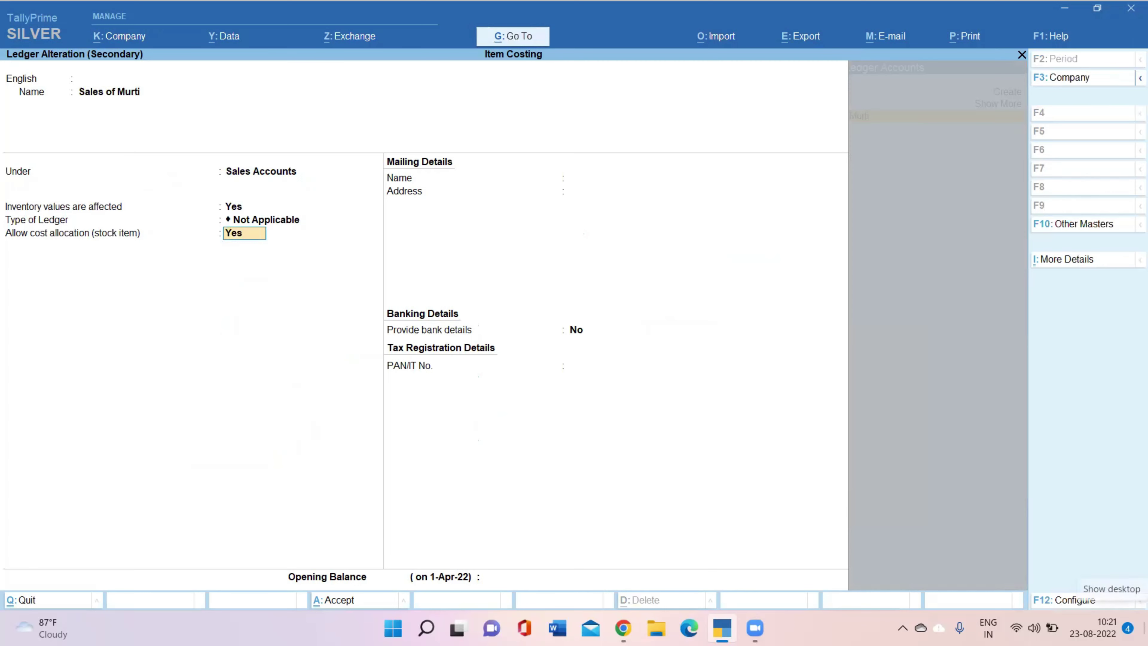
- Save the Sales of Murti ledger without bank details and return to the sales order's item line
{"action": "key", "text": "Return"}
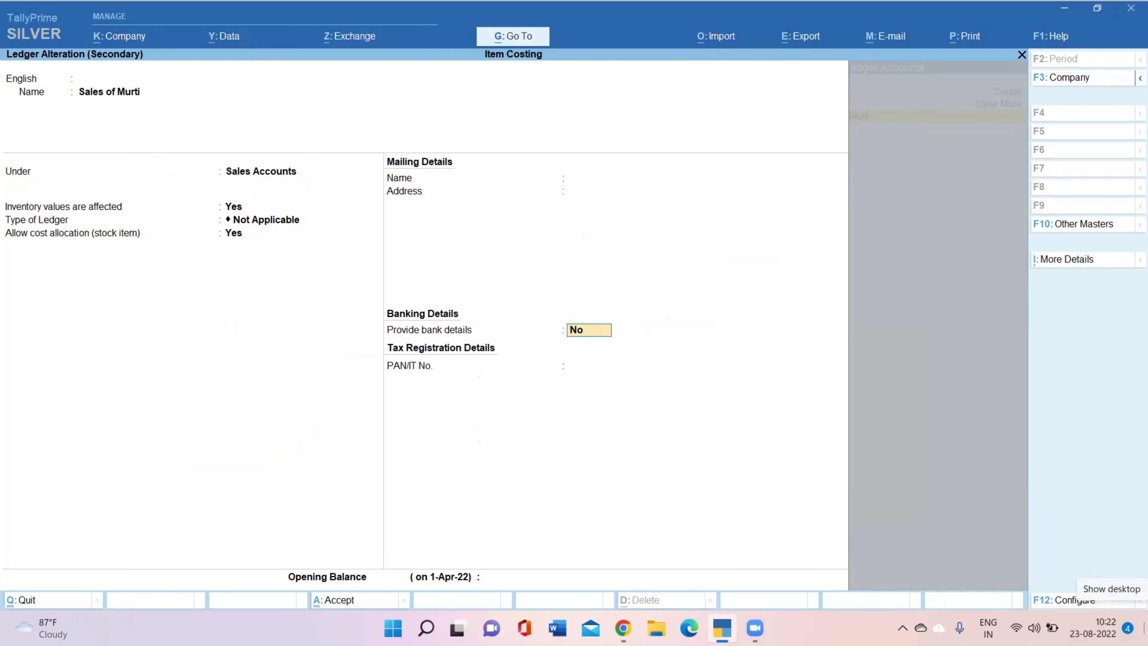
{"action": "key", "text": "Return"}
{"action": "key", "text": "Return"}
{"action": "key", "text": "Return"}
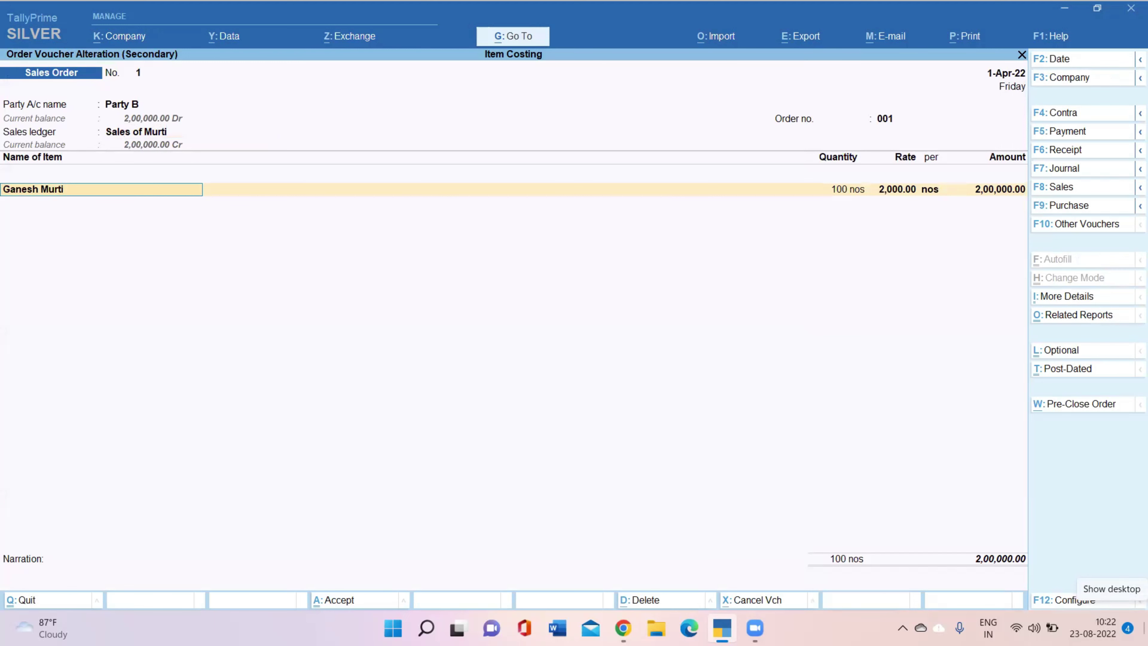
- Open the Ganesh Murti stock item master, keep Enable cost tracking set to Yes, and accept the master
{"action": "key", "text": "ctrl+Return"}
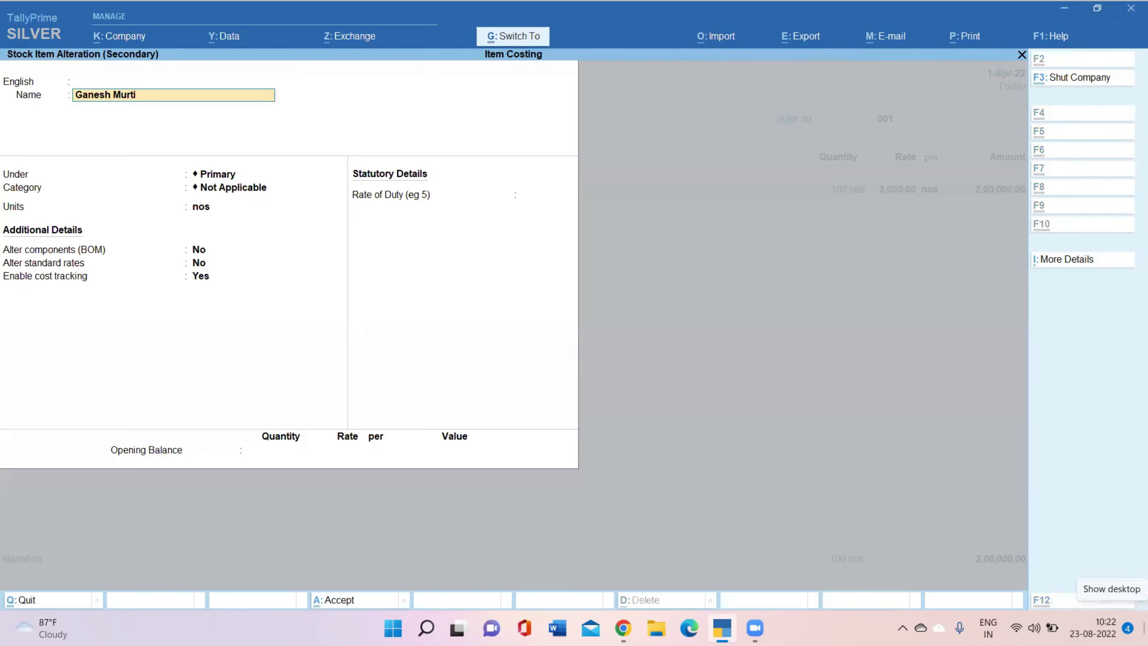
{"action": "key", "text": "Return"}
{"action": "key", "text": "Return"}
{"action": "key", "text": "Return"}
{"action": "key", "text": "Return"}
{"action": "key", "text": "Return"}
{"action": "key", "text": "Return"}
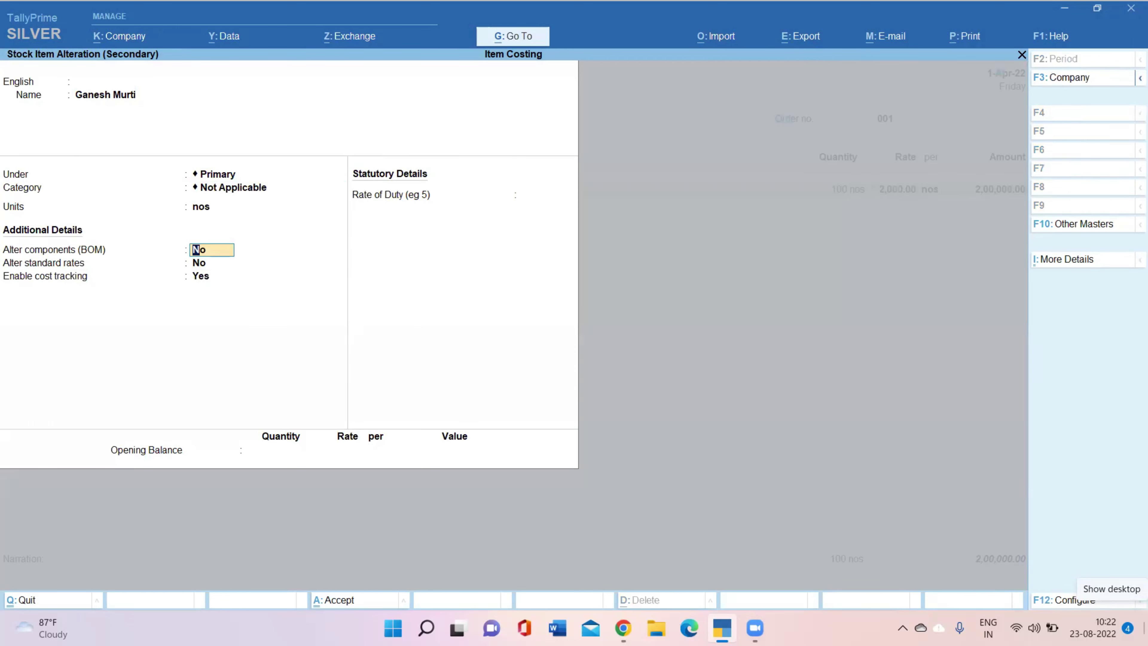
{"action": "key", "text": "Return"}
{"action": "key", "text": "Return"}
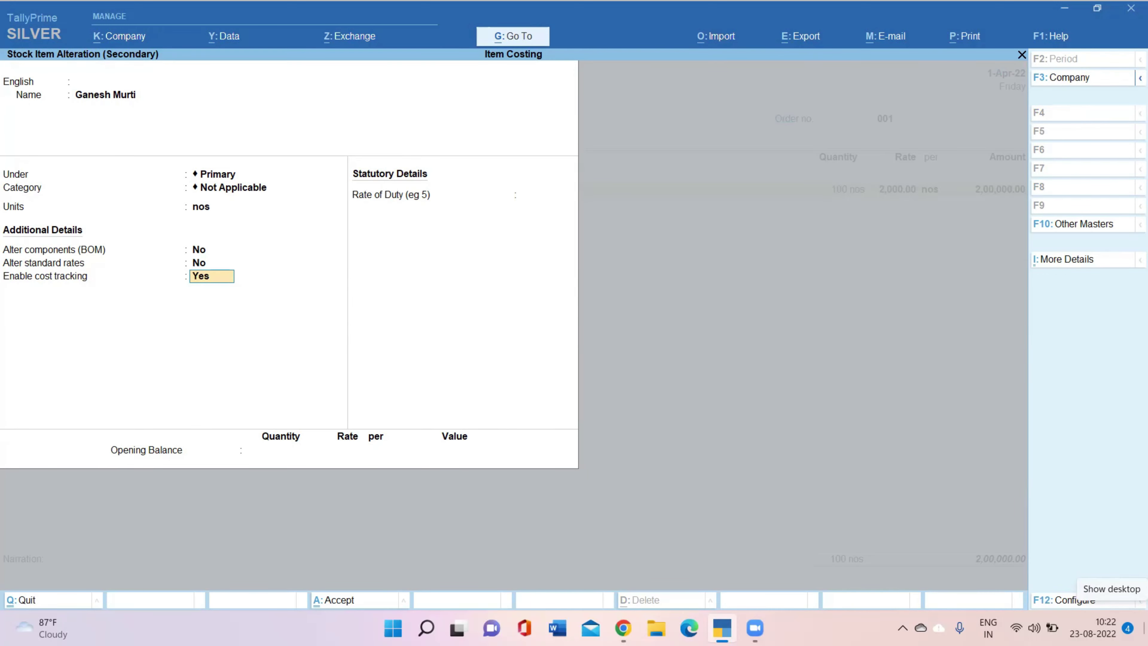
{"action": "key", "text": "Return"}
{"action": "key", "text": "Return"}
{"action": "key", "text": "Return"}
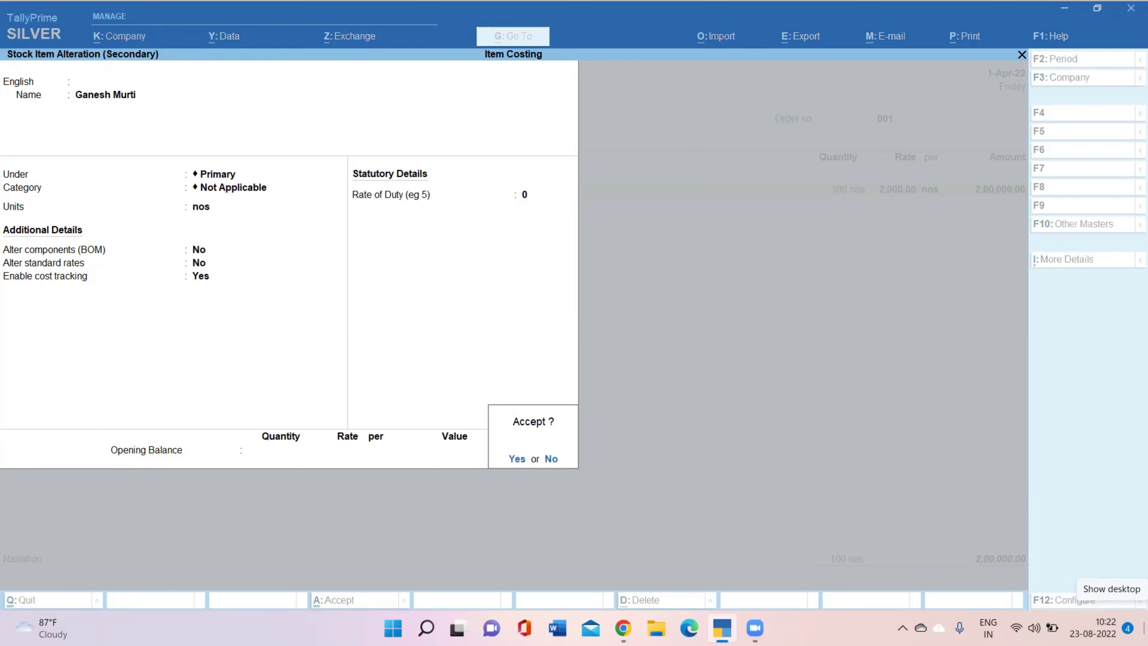
{"action": "key", "text": "Return"}
- In the Ganesh Murti item allocation, keep the due period, quantity and rate, and bring up the cost tracking number choices
{"action": "key", "text": "Return"}
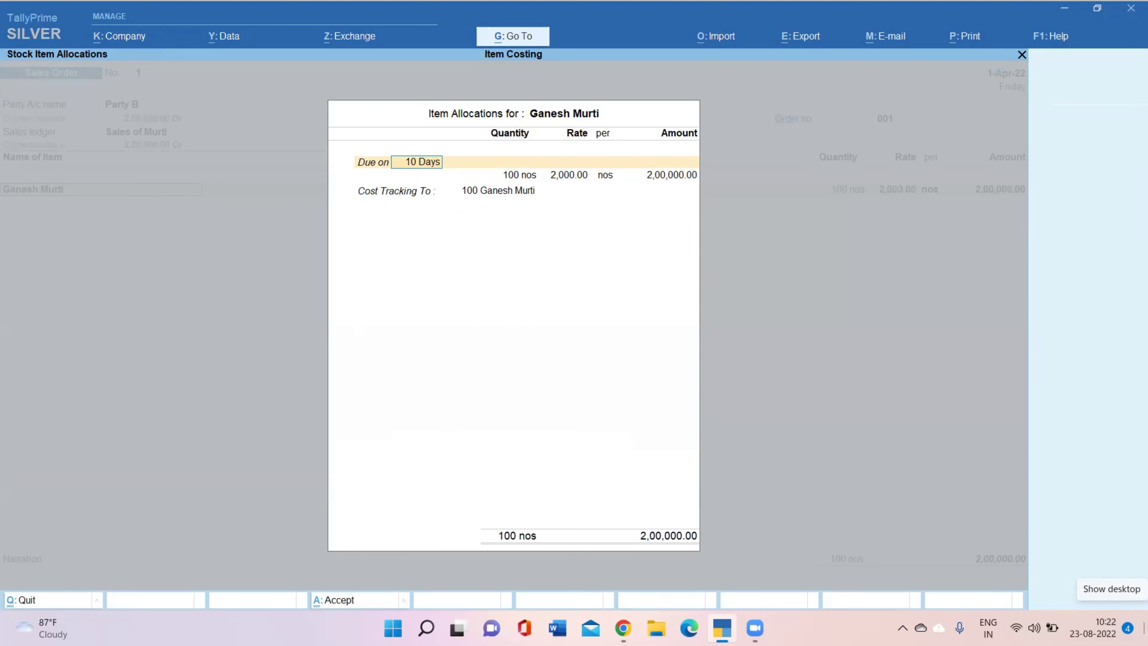
{"action": "key", "text": "Return"}
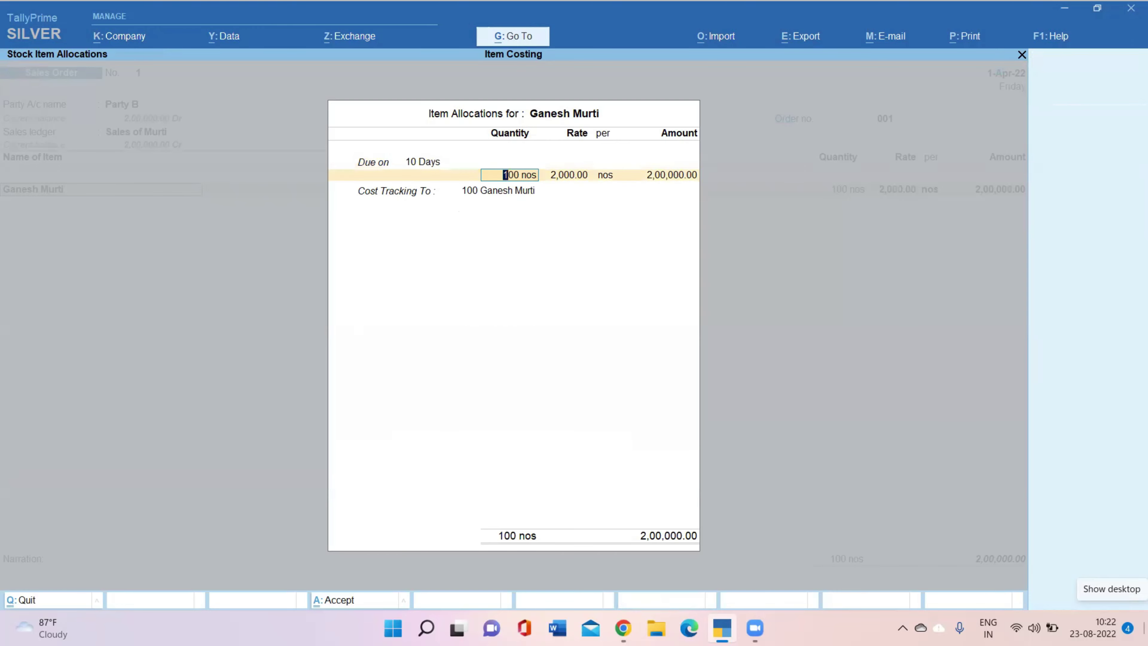
{"action": "key", "text": "Return"}
{"action": "key", "text": "Return"}
{"action": "key", "text": "Return"}
{"action": "key", "text": "Return"}
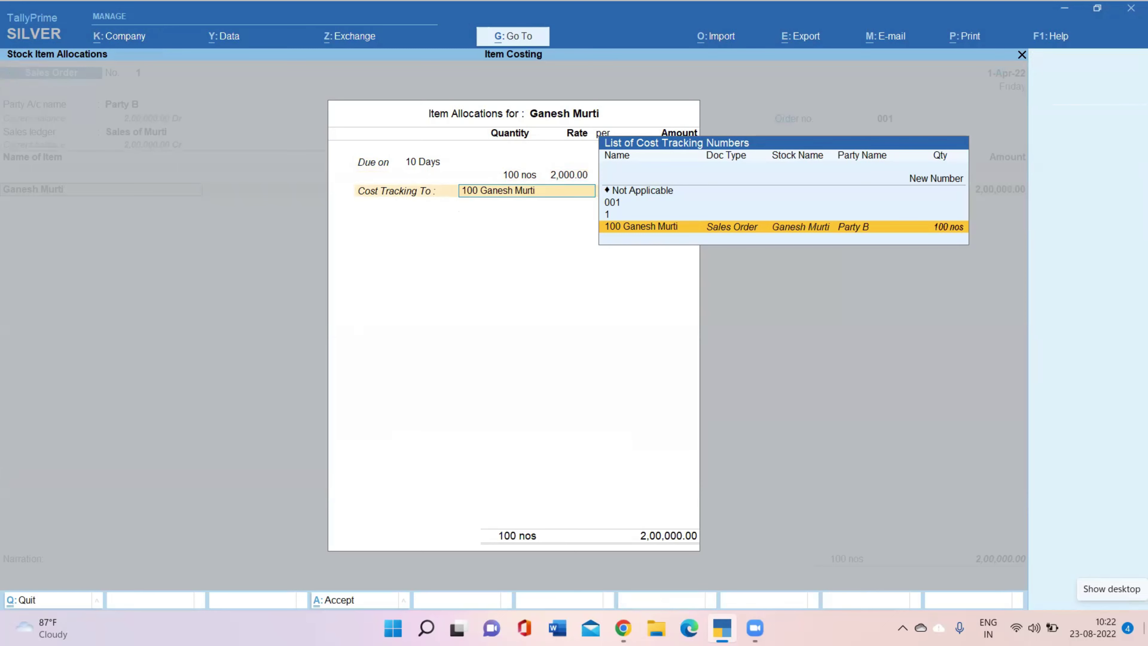
{"action": "key", "text": "Up"}
{"action": "key", "text": "Up"}
{"action": "key", "text": "Up"}
{"action": "key", "text": "Up"}
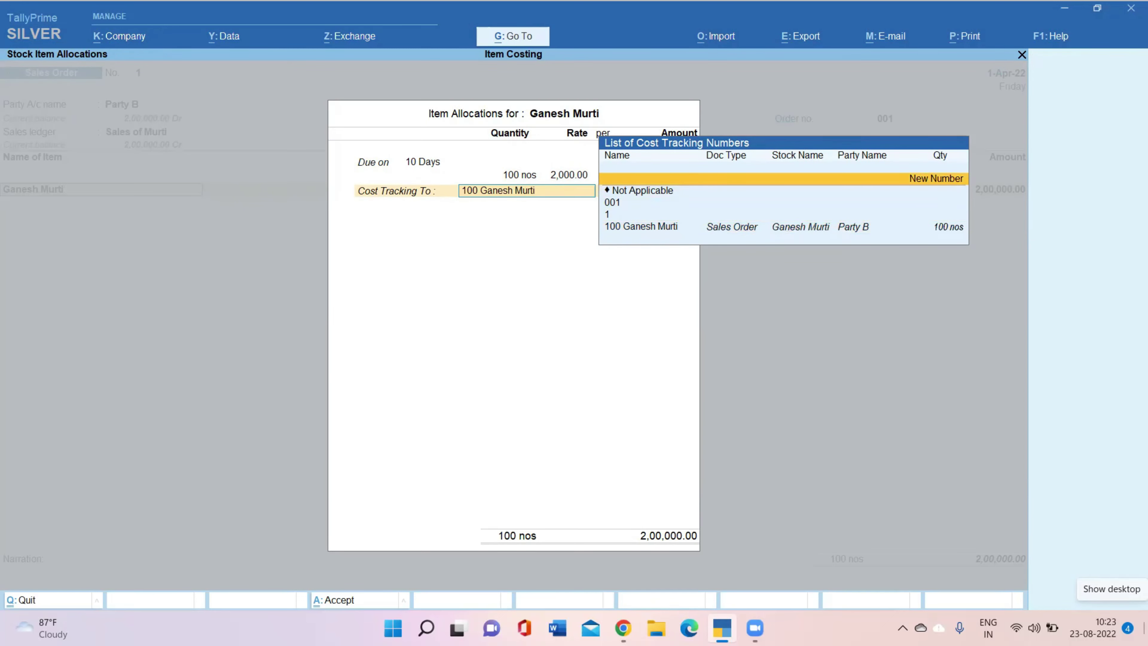
{"action": "key", "text": "Return"}
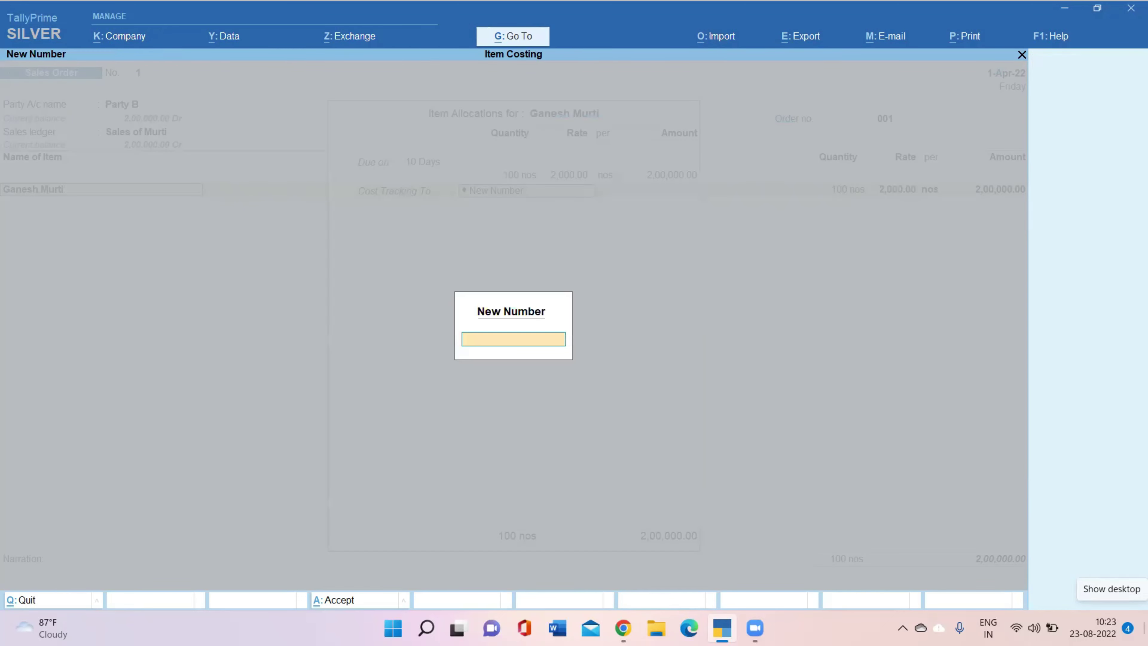
{"action": "key", "text": "Escape"}
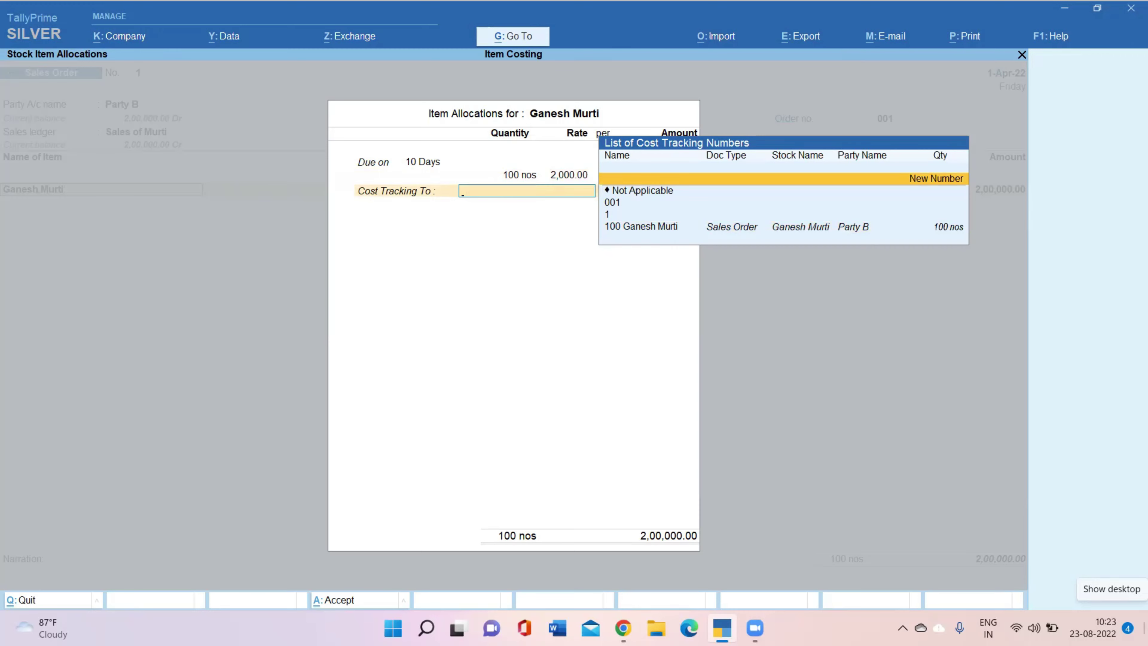
- Track the Ganesh Murti item's cost to 100 Ganesh Murti and finish the item allocation without another due line
{"action": "key", "text": "Down"}
{"action": "key", "text": "Down"}
{"action": "key", "text": "Down"}
{"action": "key", "text": "Down"}
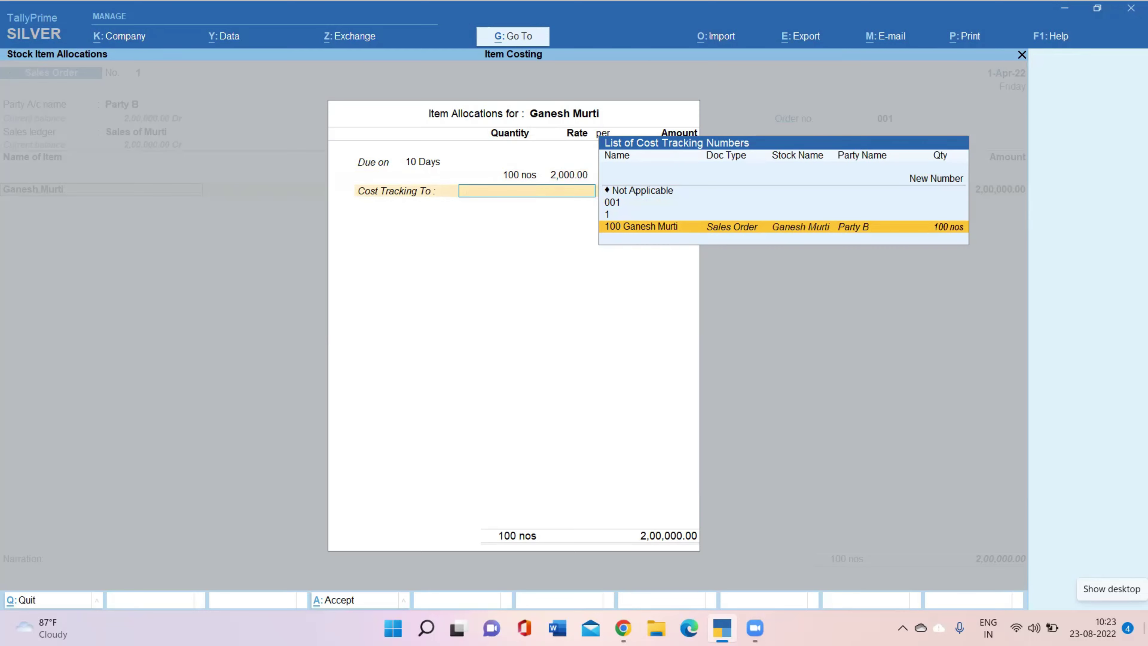
{"action": "key", "text": "Return"}
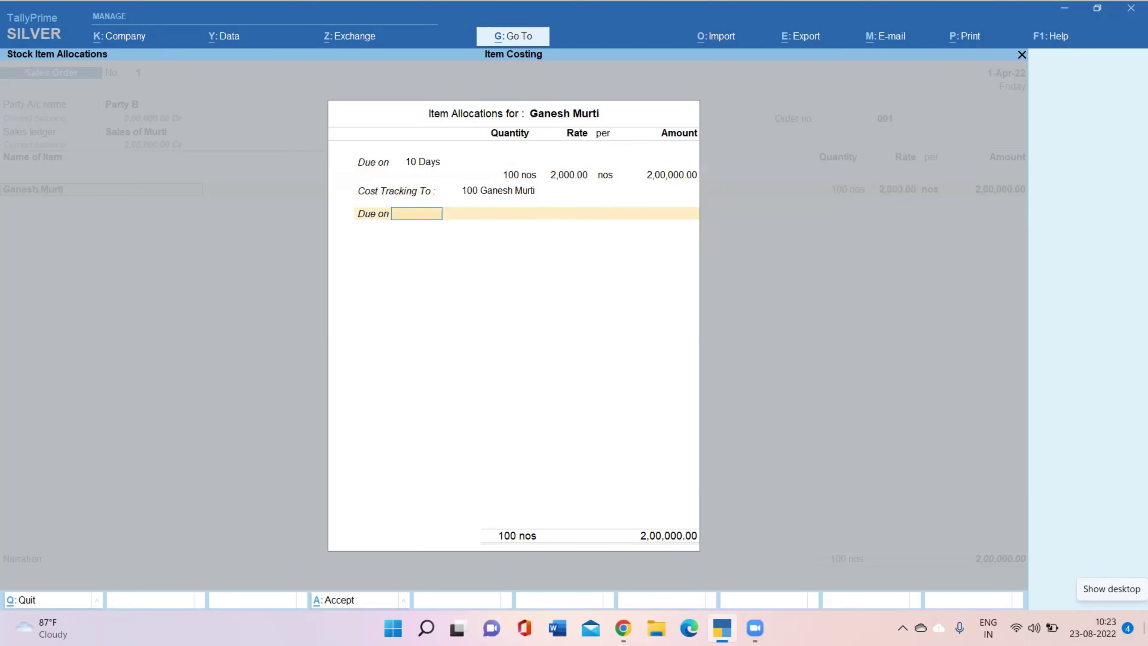
{"action": "key", "text": "Return"}
{"action": "key", "text": "Return"}
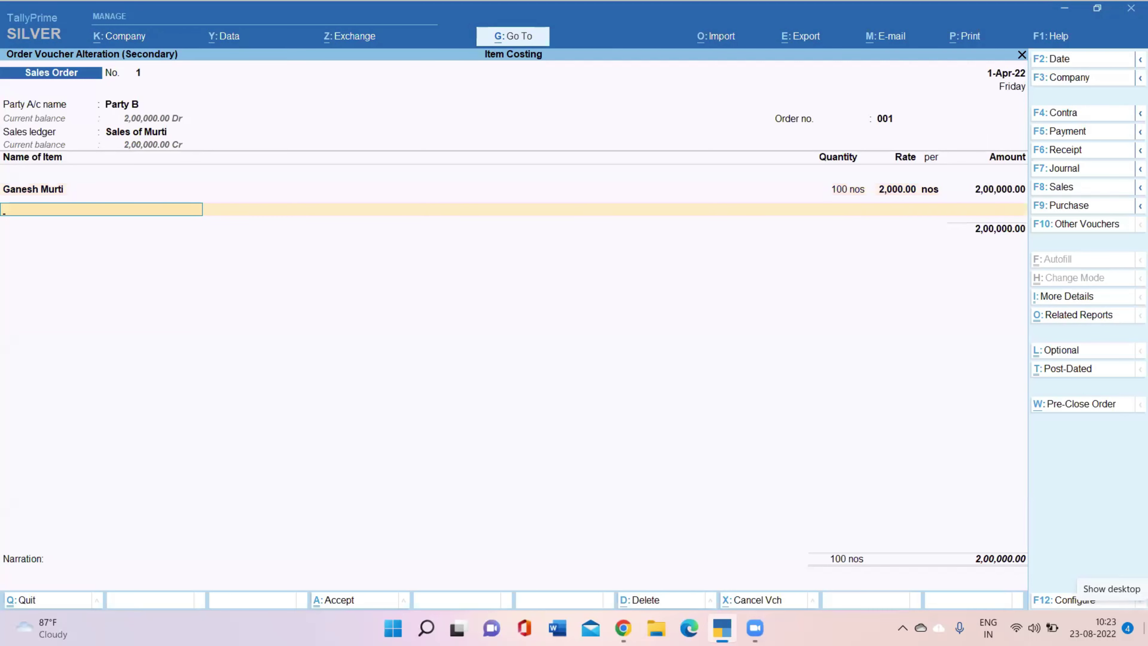
- Accept the Party B sales order without a narration and return to the Gateway of Tally
{"action": "key", "text": "Return"}
{"action": "key", "text": "Return"}
{"action": "key", "text": "Return"}
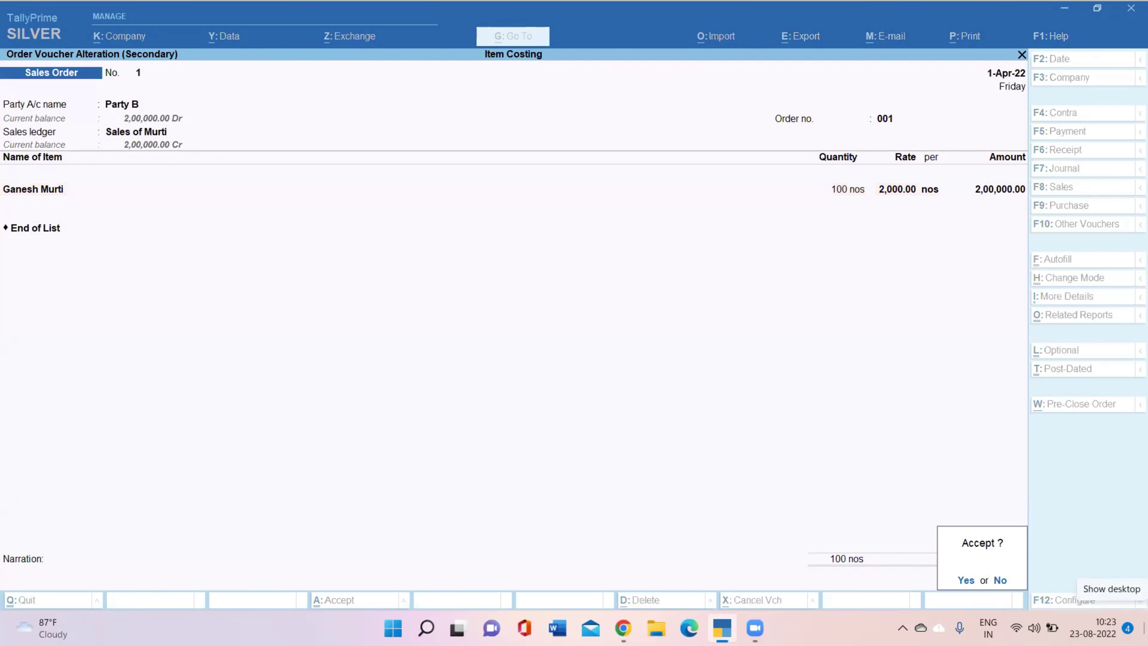
{"action": "key", "text": "Return"}
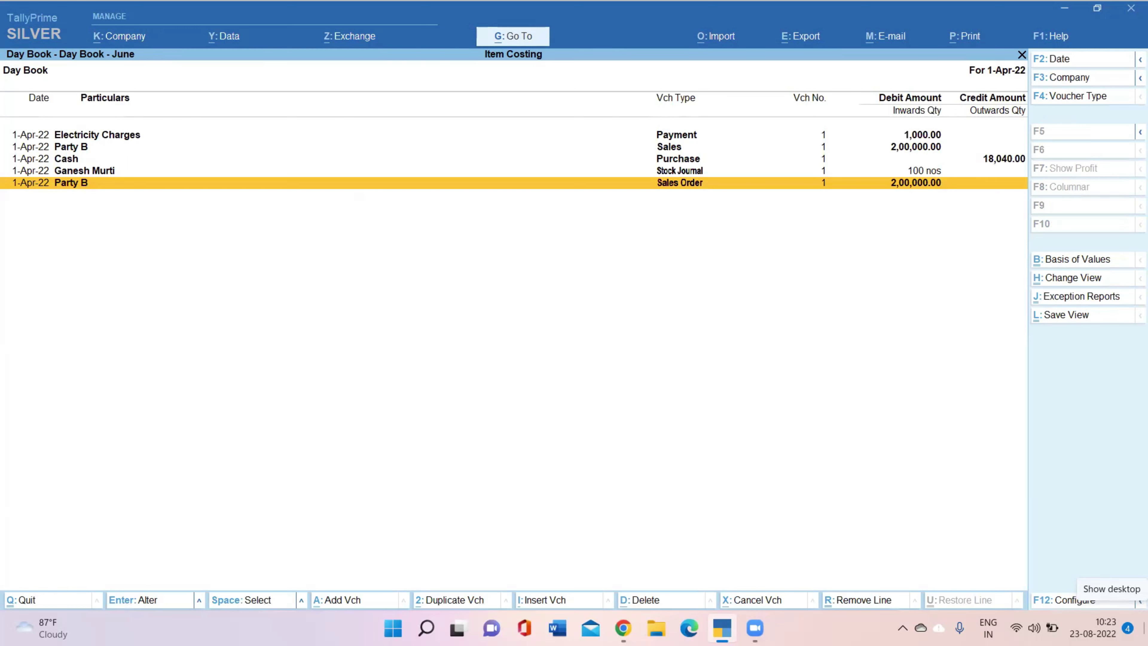
{"action": "key", "text": "Escape"}
{"action": "key", "text": "Escape"}
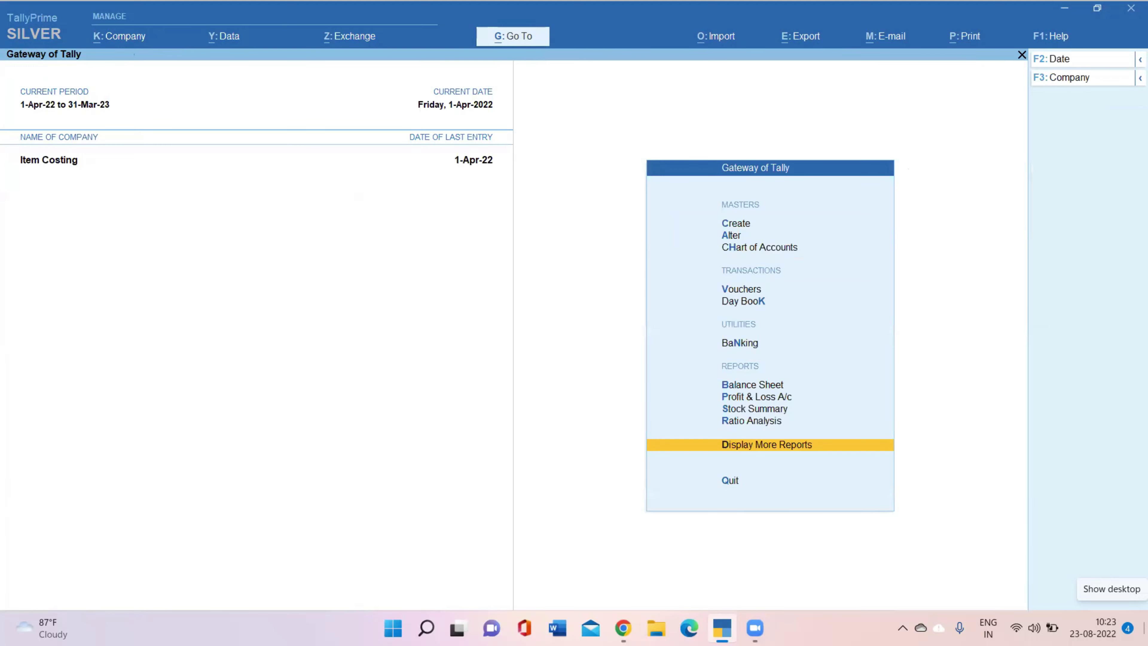
- Open the list of masters for alteration
{"action": "key", "text": "Up"}
{"action": "key", "text": "Up"}
{"action": "key", "text": "Up"}
{"action": "key", "text": "Up"}
{"action": "key", "text": "Up"}
{"action": "key", "text": "Up"}
{"action": "key", "text": "Up"}
{"action": "key", "text": "Up"}
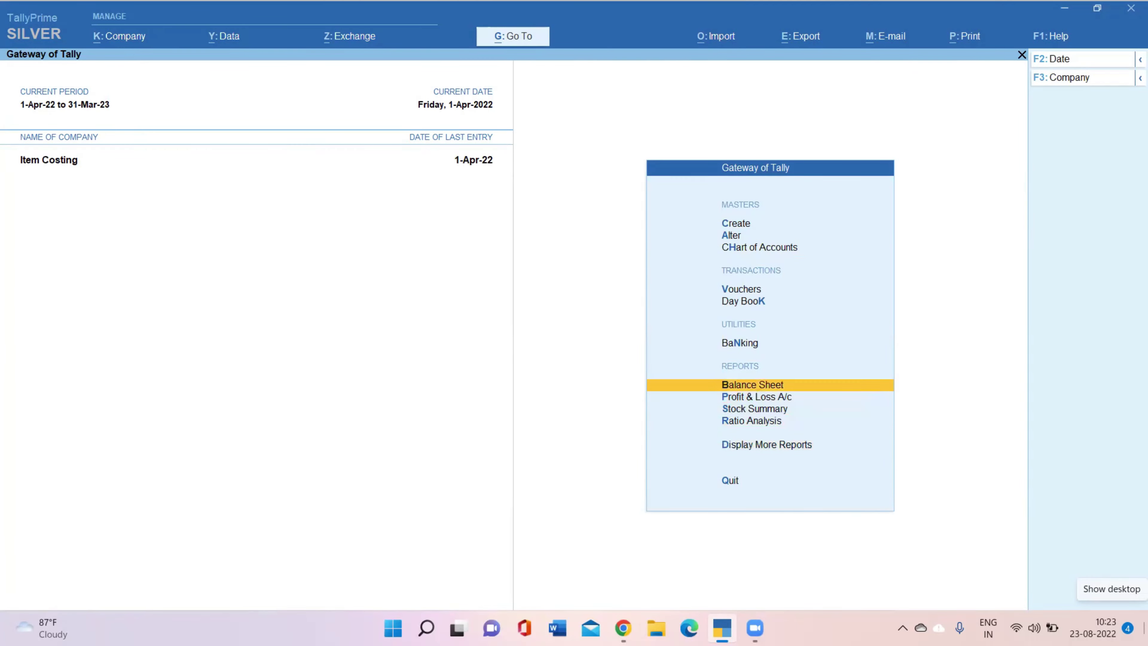
{"action": "key", "text": "Return"}
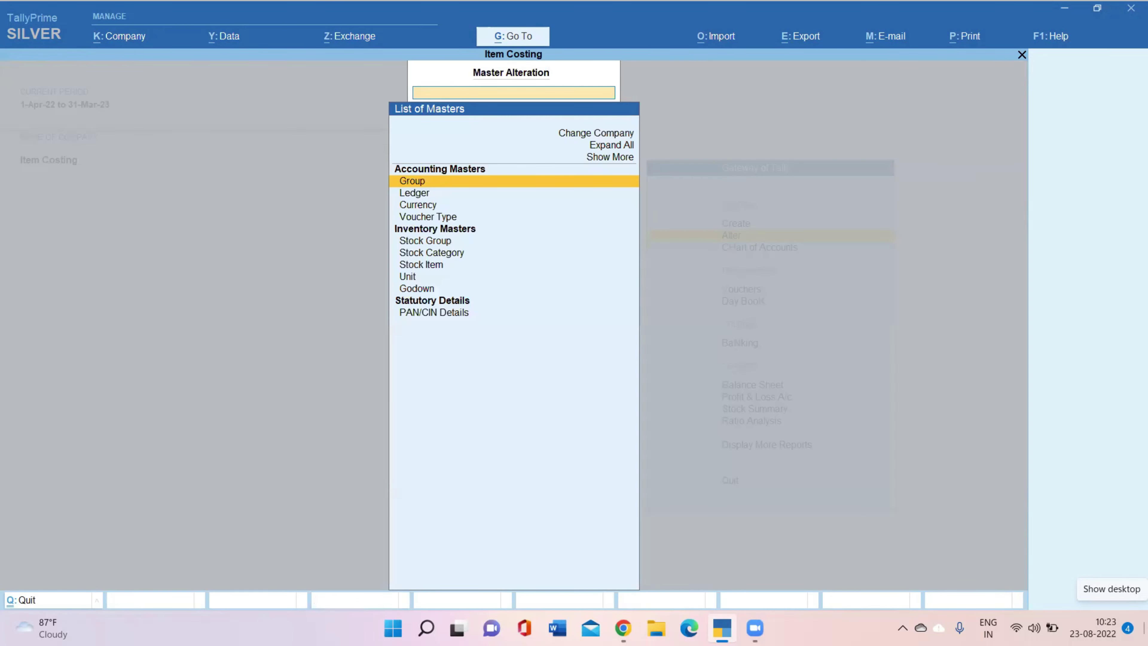
- Open the Ganesh Murti stock item for alteration
{"action": "key", "text": "Down"}
{"action": "key", "text": "Up"}
{"action": "key", "text": "Up"}
{"action": "key", "text": "Down"}
{"action": "key", "text": "Down"}
{"action": "key", "text": "Down"}
{"action": "key", "text": "Down"}
{"action": "key", "text": "Down"}
{"action": "key", "text": "Down"}
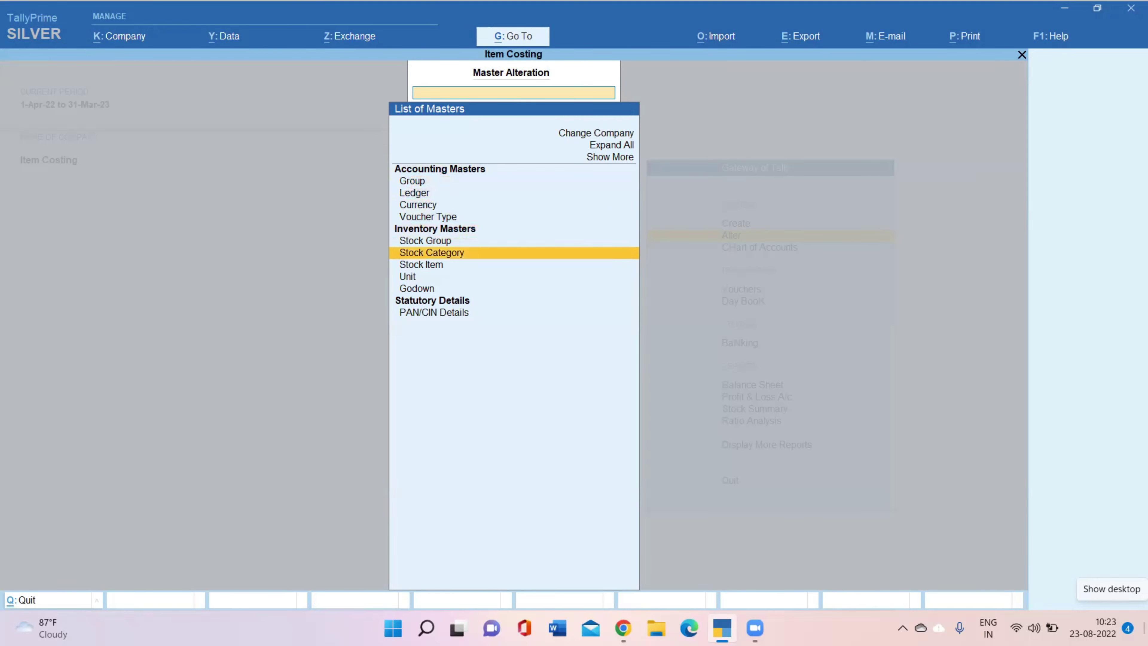
{"action": "key", "text": "Down"}
{"action": "key", "text": "Return"}
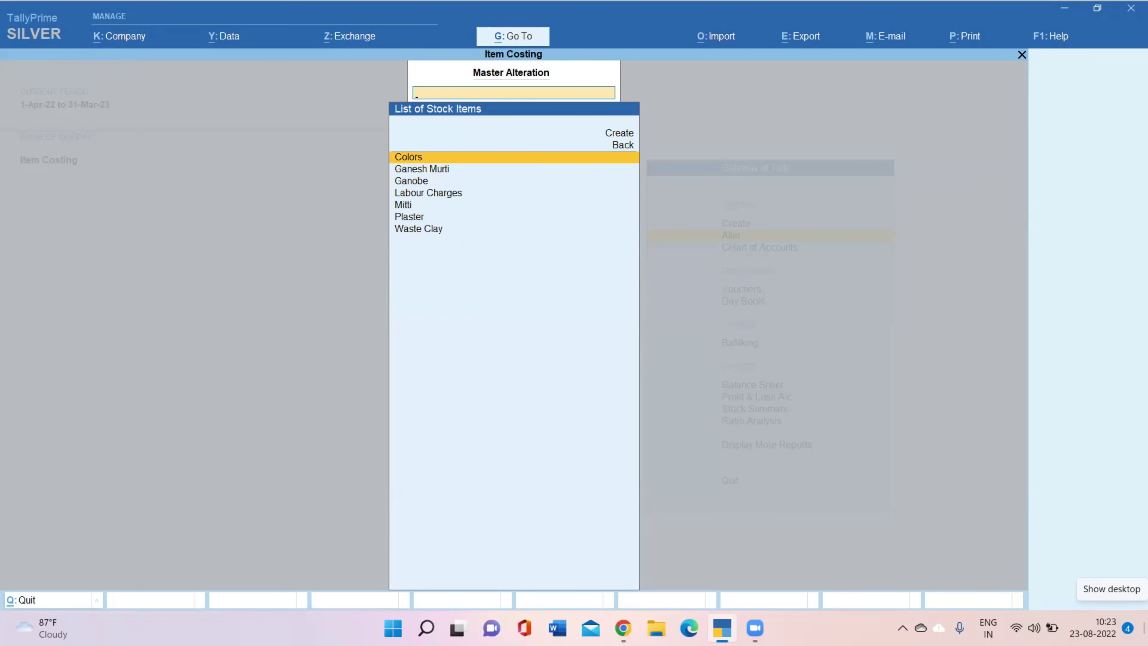
{"action": "key", "text": "Down"}
{"action": "key", "text": "Return"}
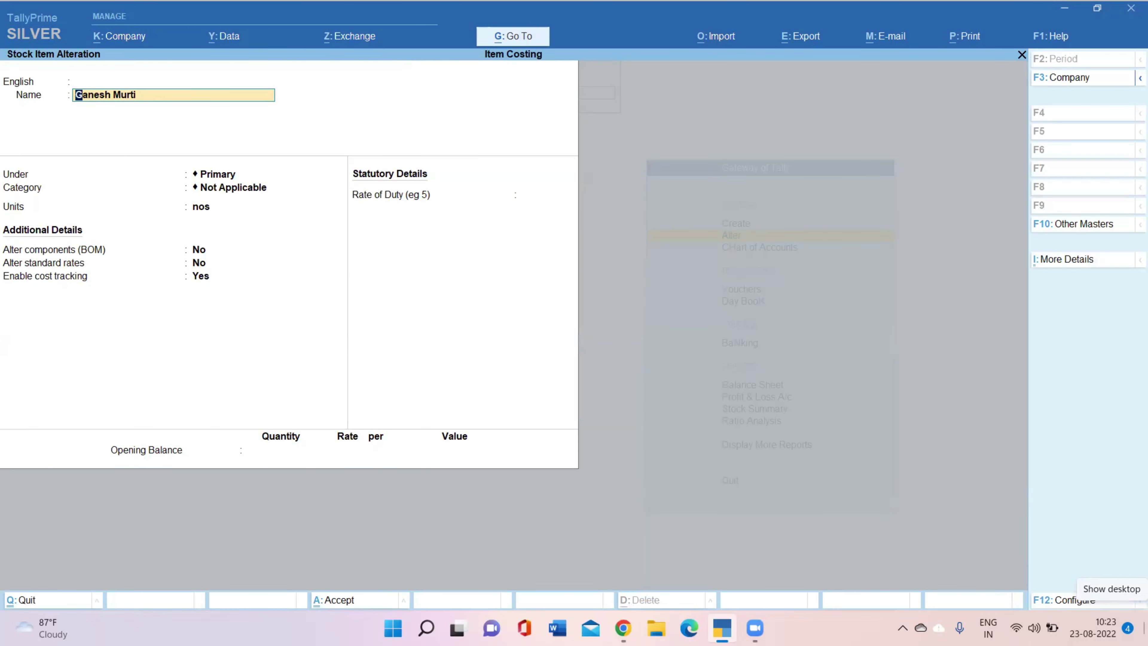
- From Alter components (BOM), check the stock item configuration's components list, standard rates and cost tracking options, and accept the configuration
{"action": "key", "text": "Return"}
{"action": "key", "text": "Return"}
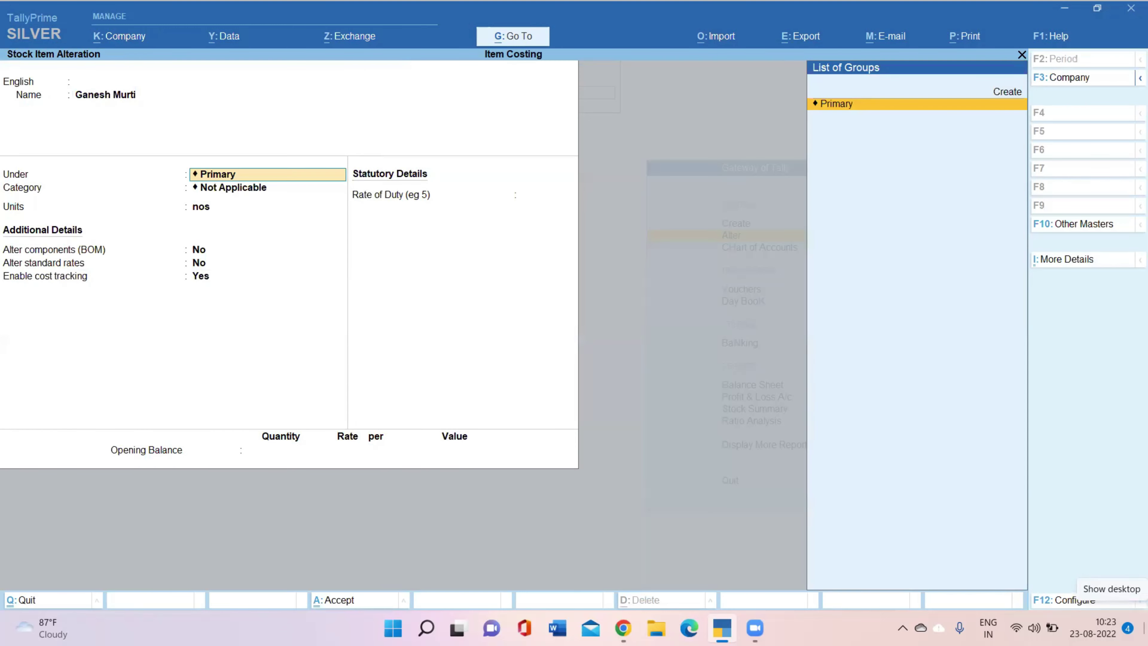
{"action": "key", "text": "Return"}
{"action": "key", "text": "Return"}
{"action": "key", "text": "Return"}
{"action": "key", "text": "Return"}
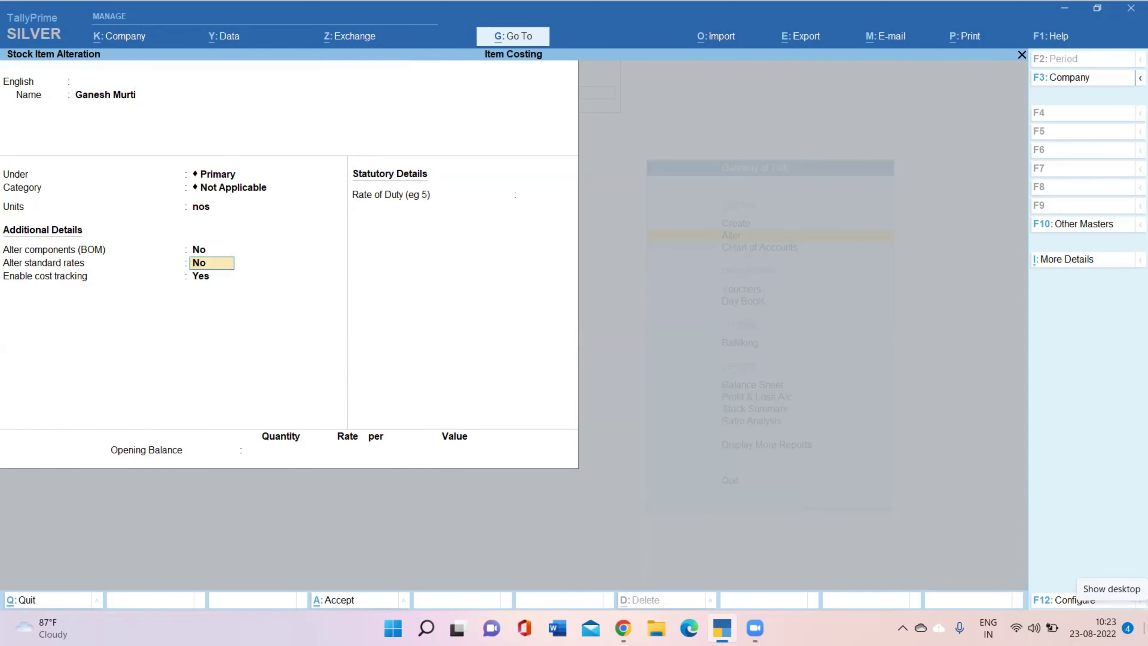
{"action": "key", "text": "BackSpace"}
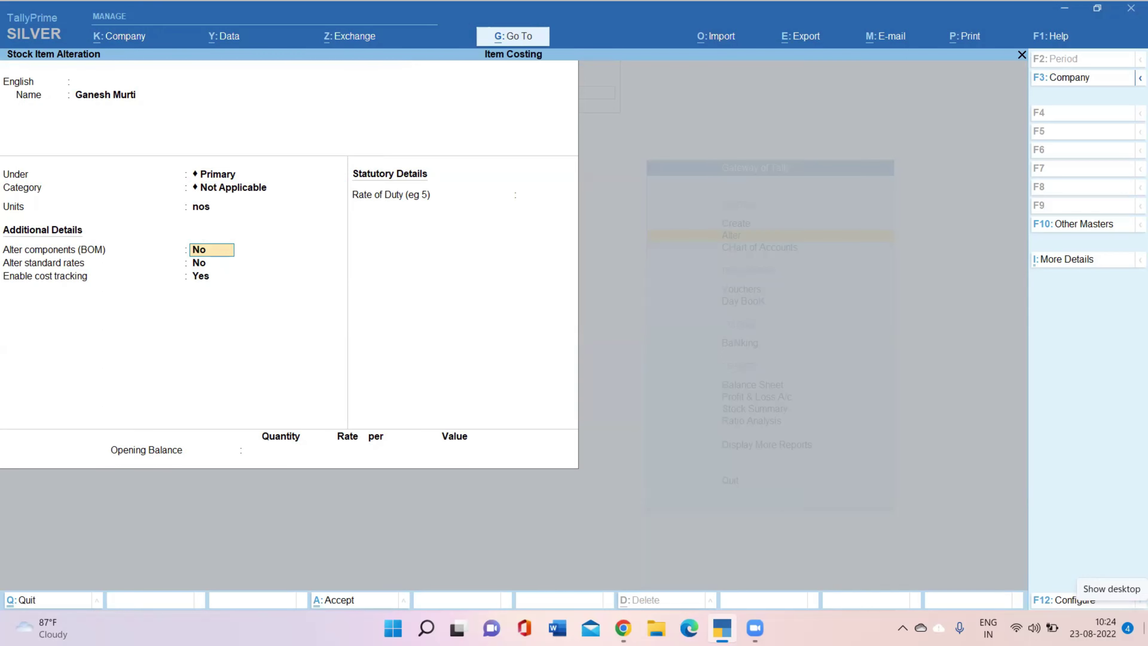
{"action": "key", "text": "F12"}
{"action": "key", "text": "Return"}
{"action": "left_click", "coordinate": [486, 393]}
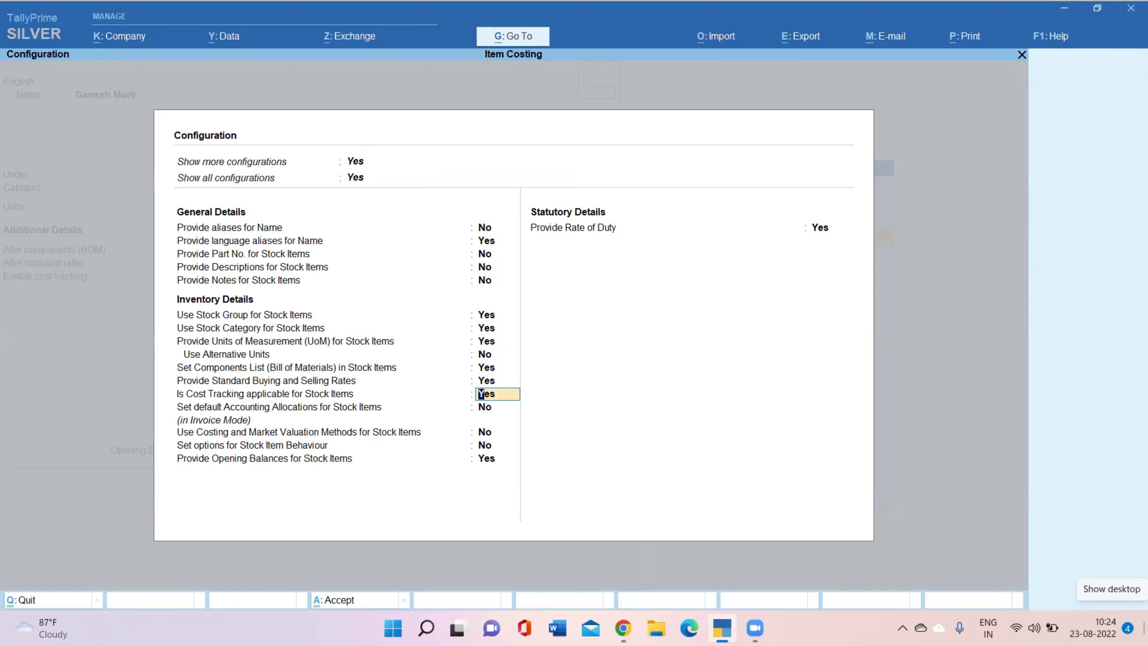
{"action": "left_click", "coordinate": [486, 381]}
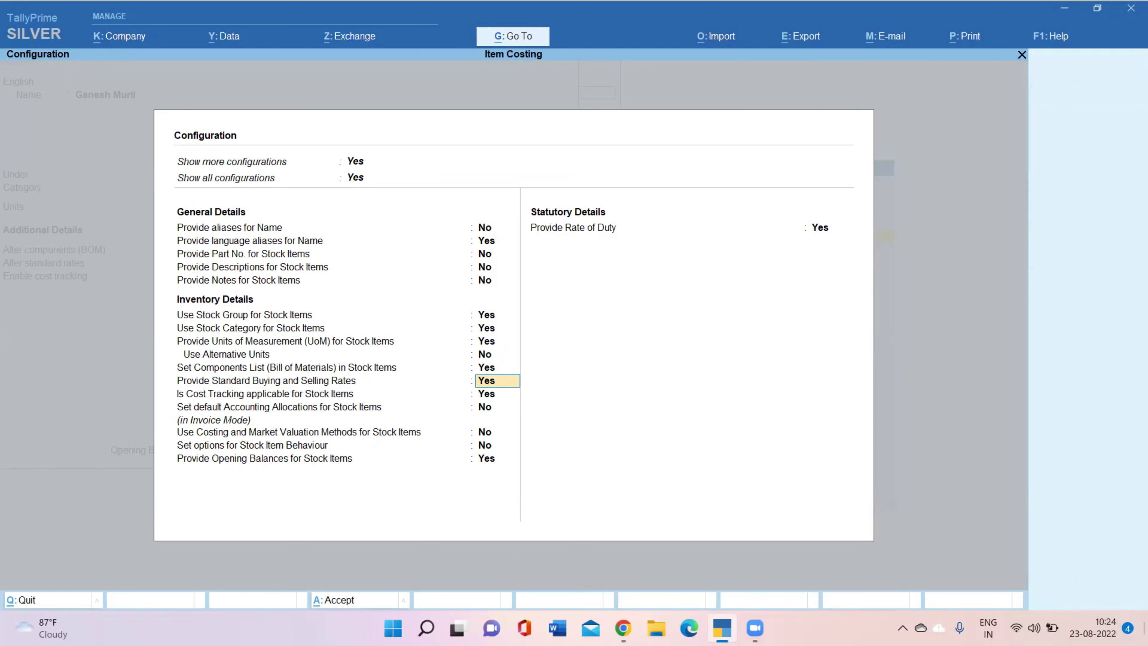
{"action": "key", "text": "ctrl+a"}
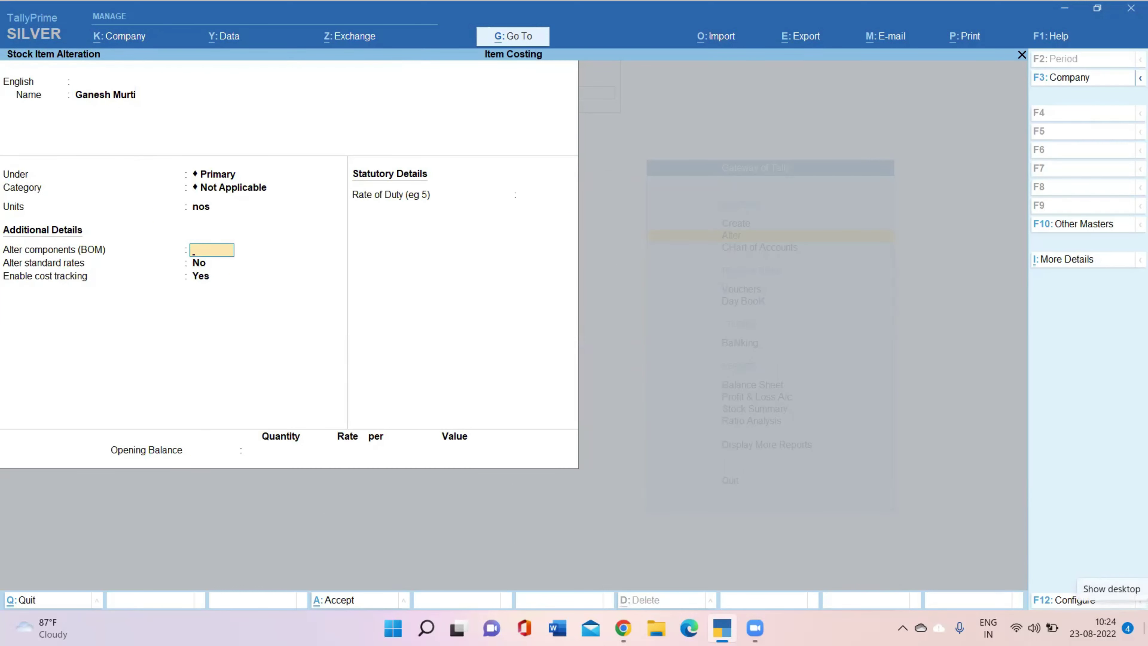
- Set Alter components (BOM) to Yes and open the Mitti bill of materials, keeping its unit of manufacture
{"action": "key", "text": "Return"}
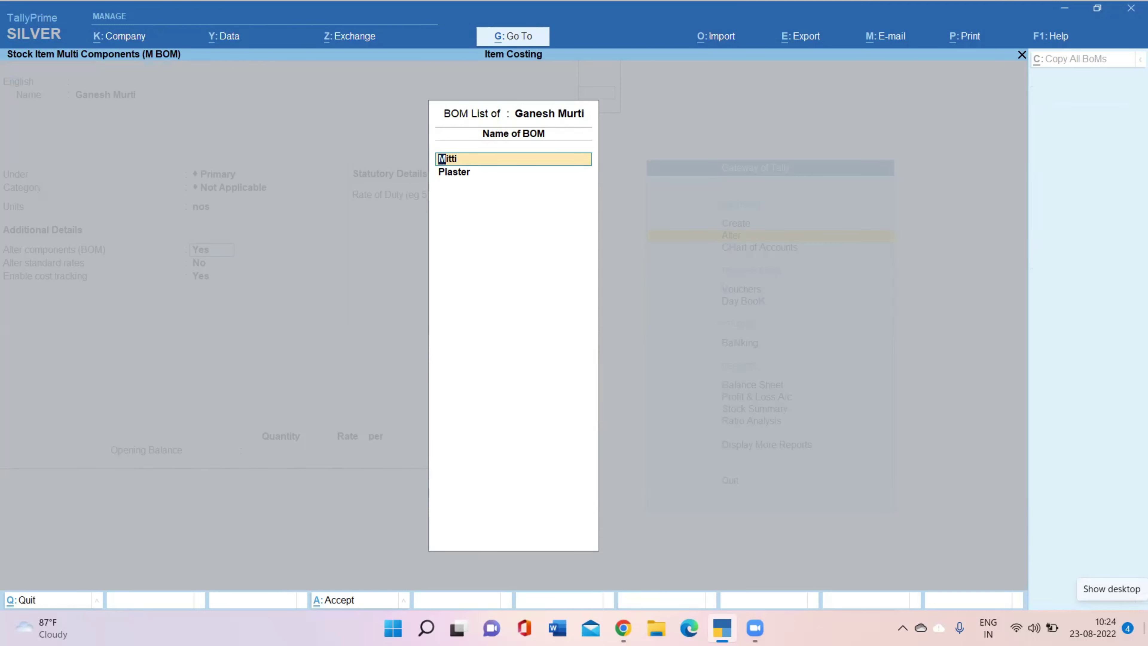
{"action": "key", "text": "Return"}
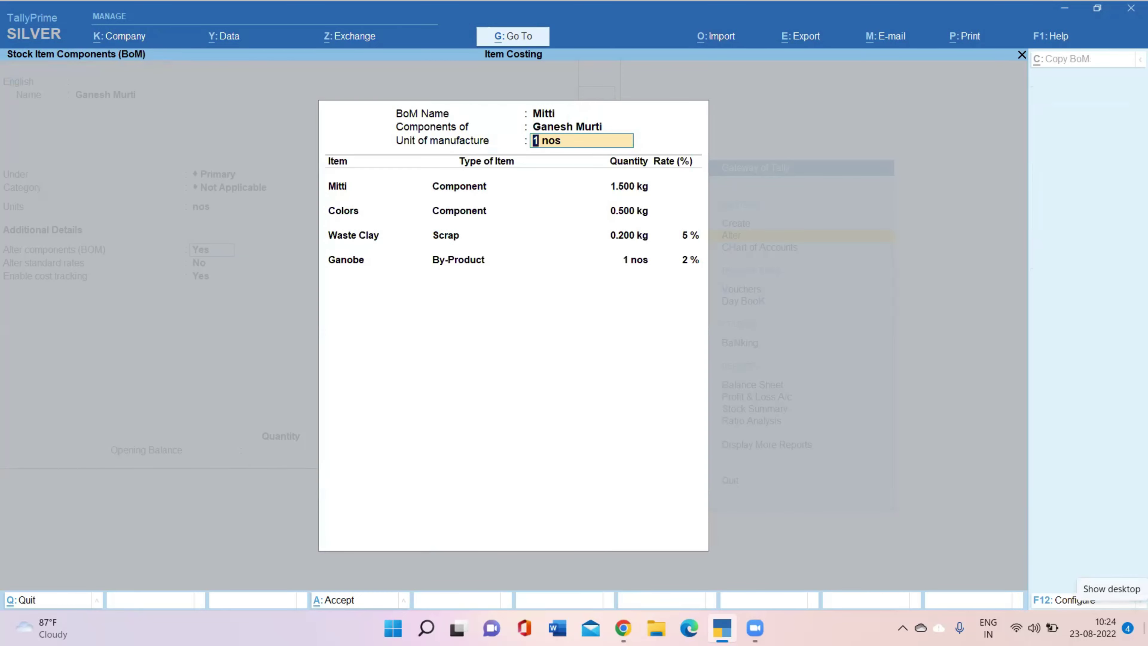
{"action": "key", "text": "Return"}
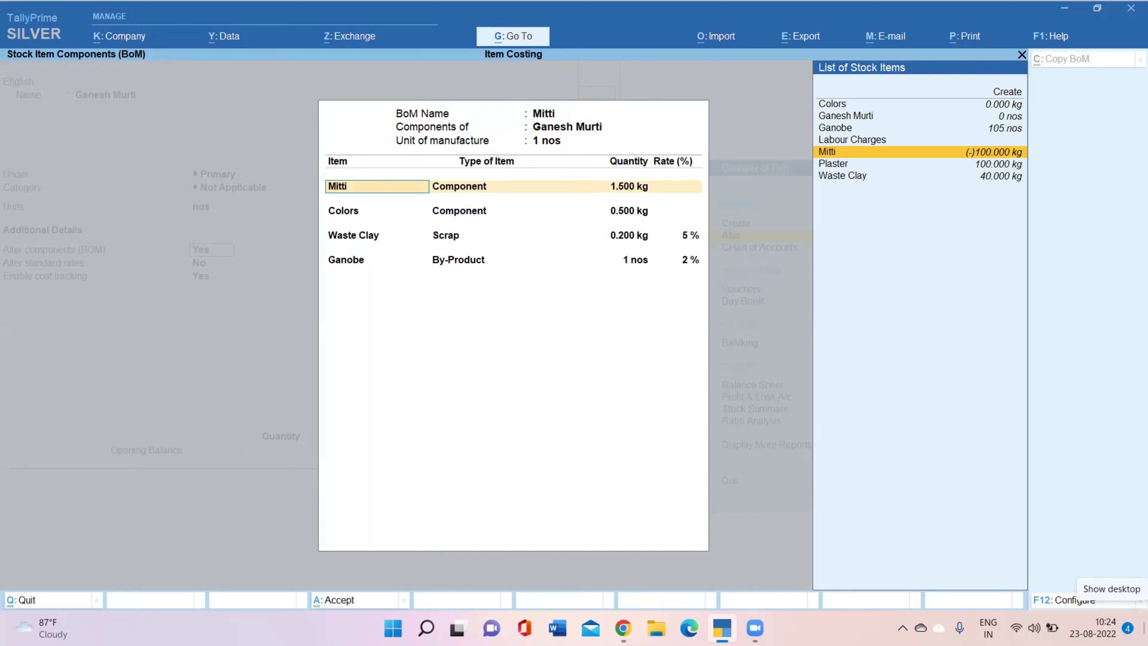
- Review the component type and quantity of the Mitti and Colors lines in the Mitti bill of materials
{"action": "key", "text": "Return"}
{"action": "key", "text": "Return"}
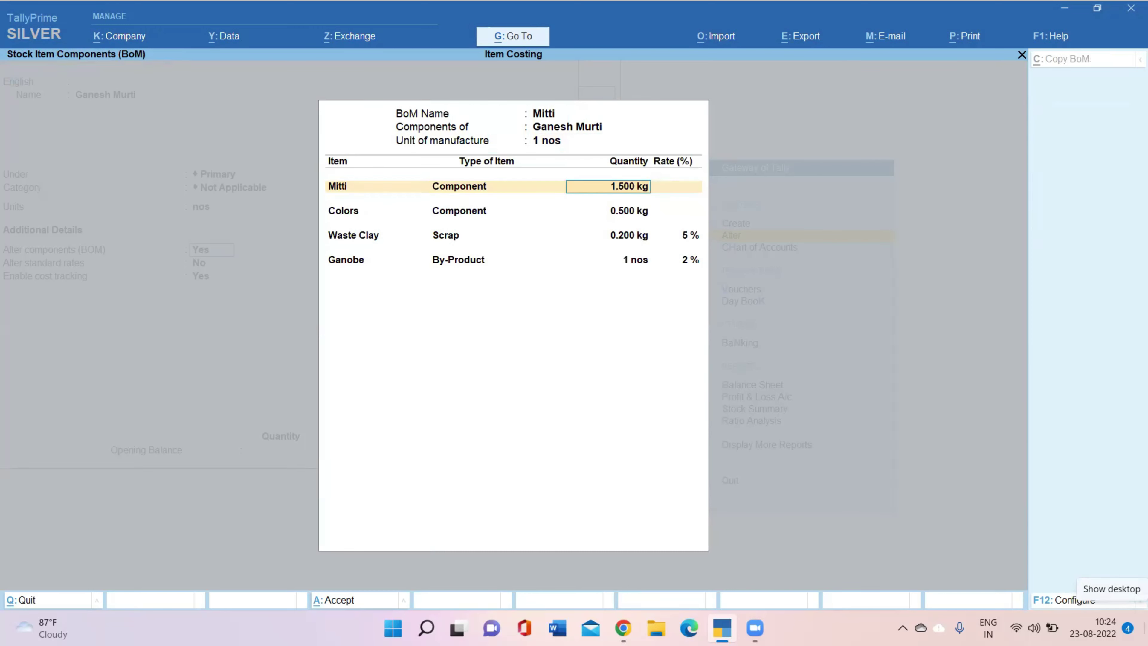
{"action": "key", "text": "Return"}
{"action": "key", "text": "Return"}
{"action": "key", "text": "Return"}
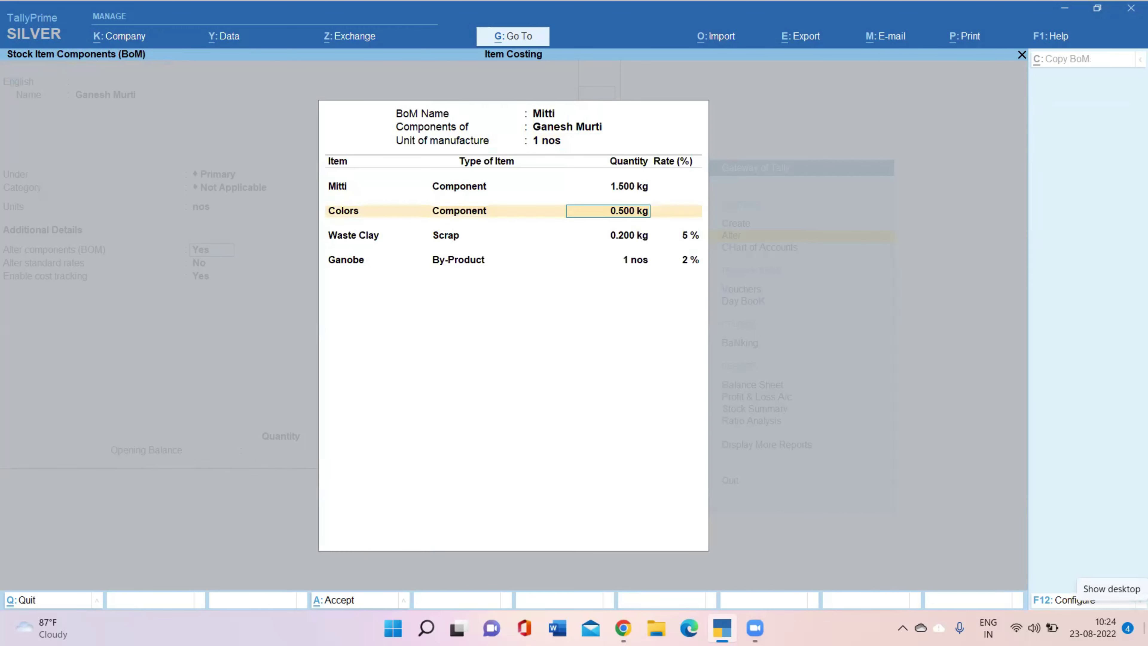
{"action": "key", "text": "Return"}
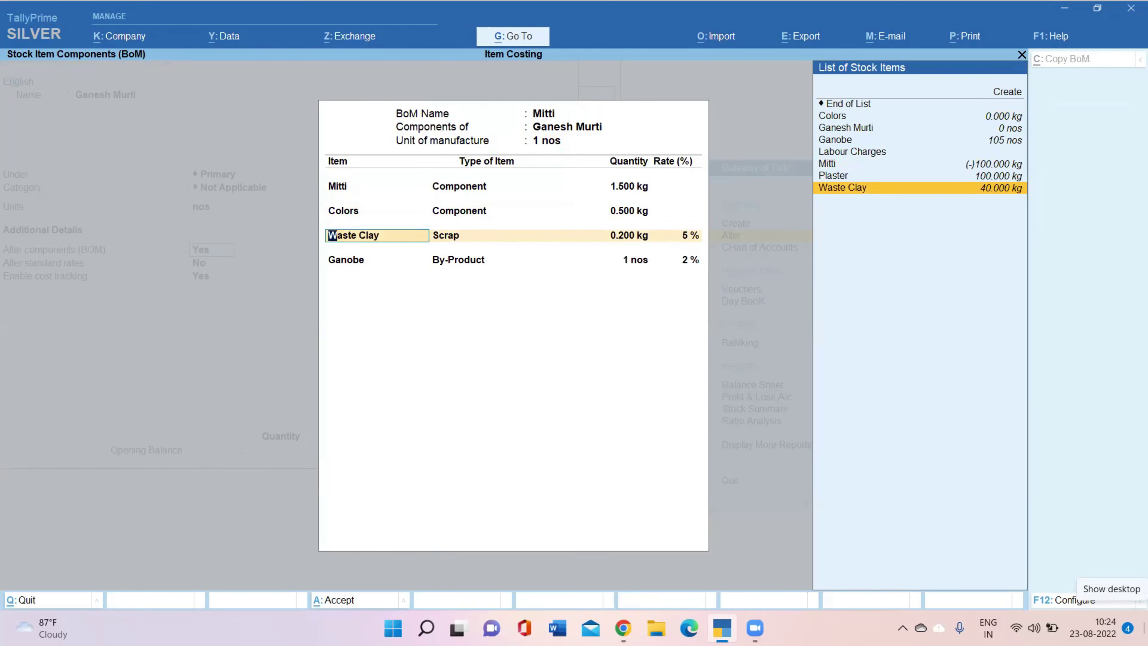
- Review the Waste Clay line's component type, quantity and rate percentage in the Mitti bill of materials
{"action": "key", "text": "Return"}
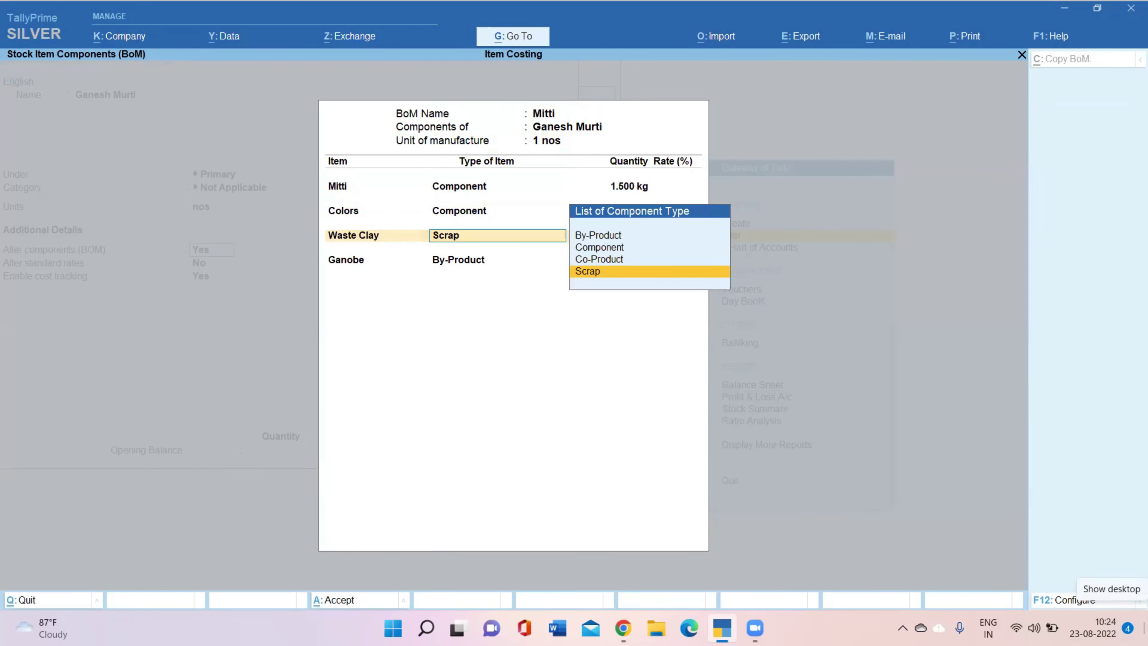
{"action": "key", "text": "Return"}
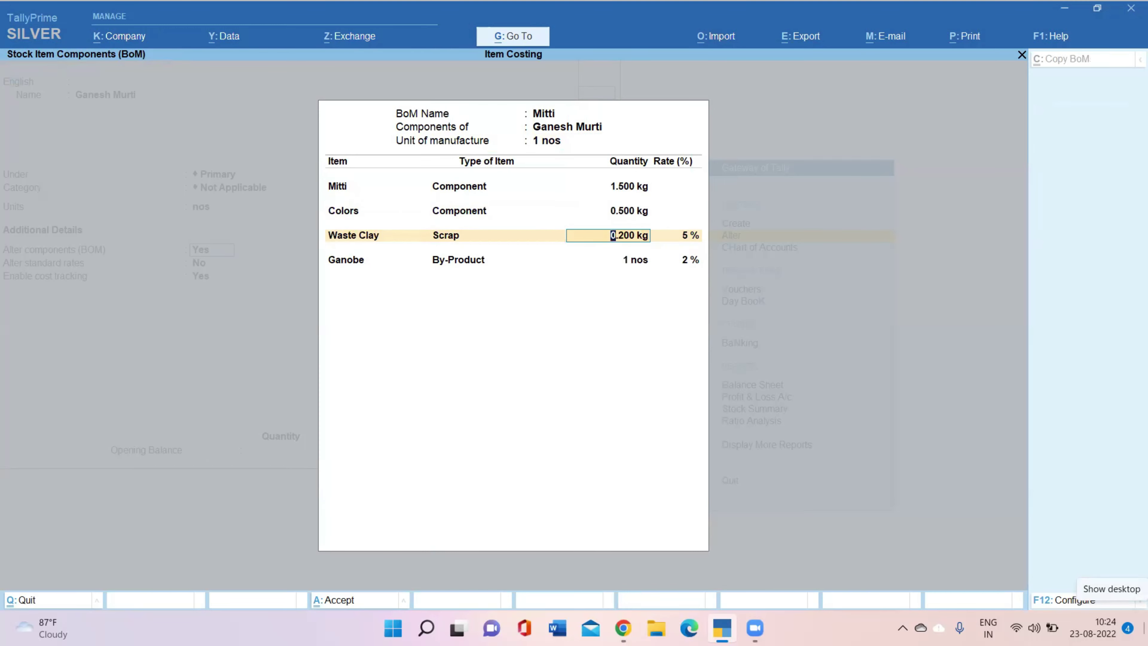
{"action": "key", "text": "Return"}
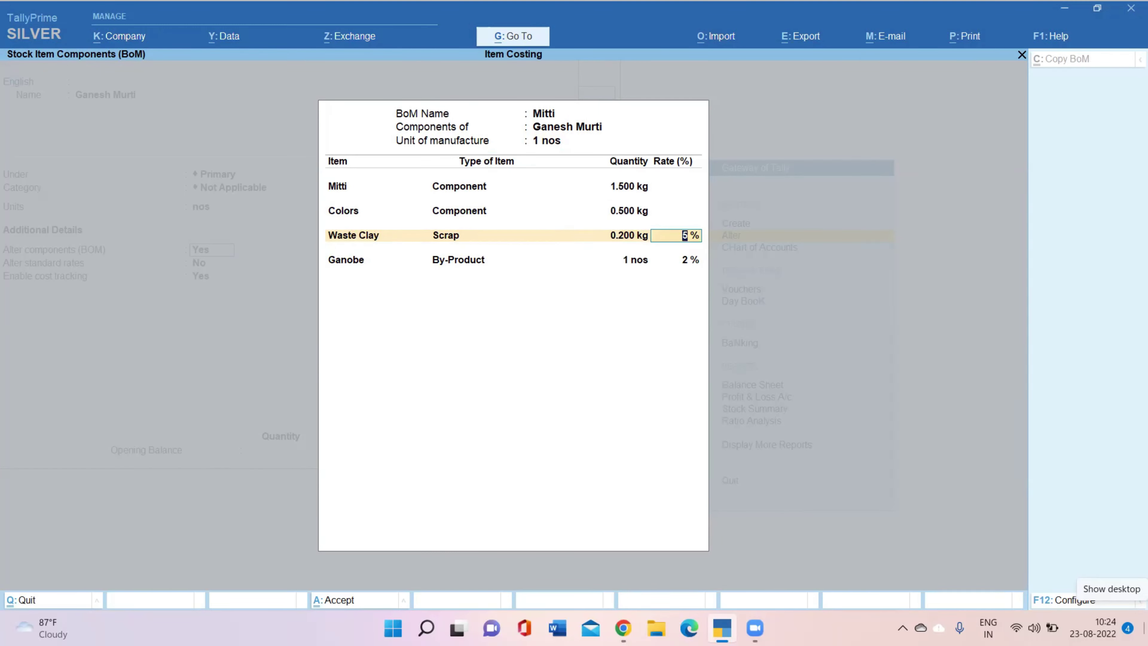
{"action": "key", "text": "Return"}
- Examine the Ganobe line's item name, By-Product type, quantity and rate percentage in the Mitti bill of materials
{"action": "key", "text": "Return"}
{"action": "key", "text": "Return"}
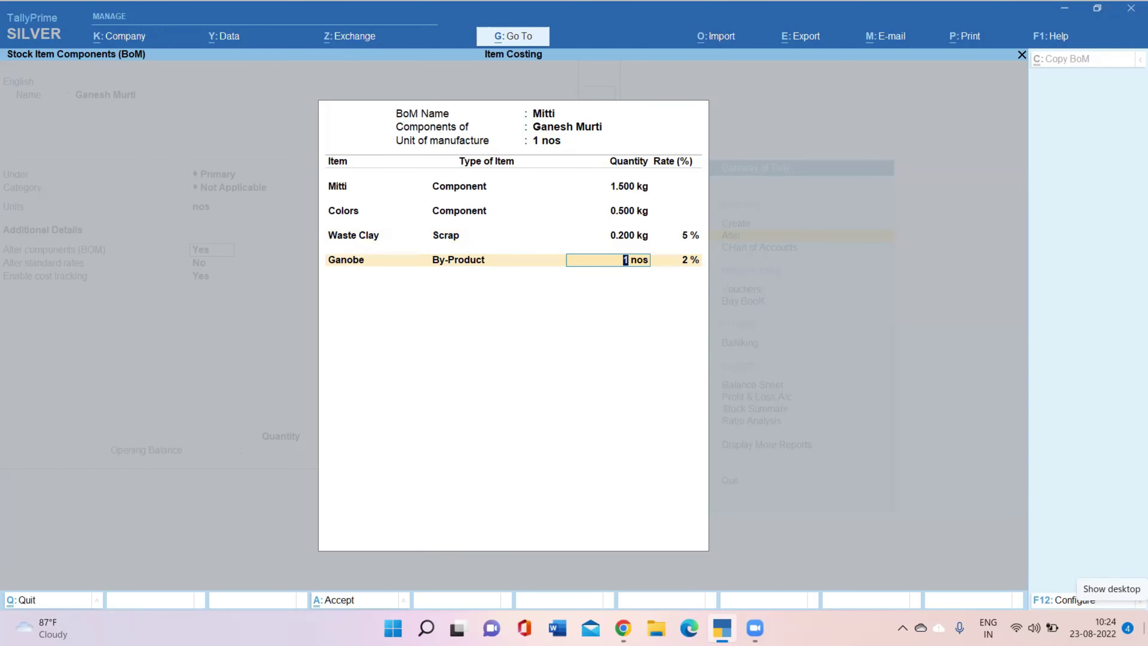
{"action": "key", "text": "BackSpace"}
{"action": "key", "text": "BackSpace"}
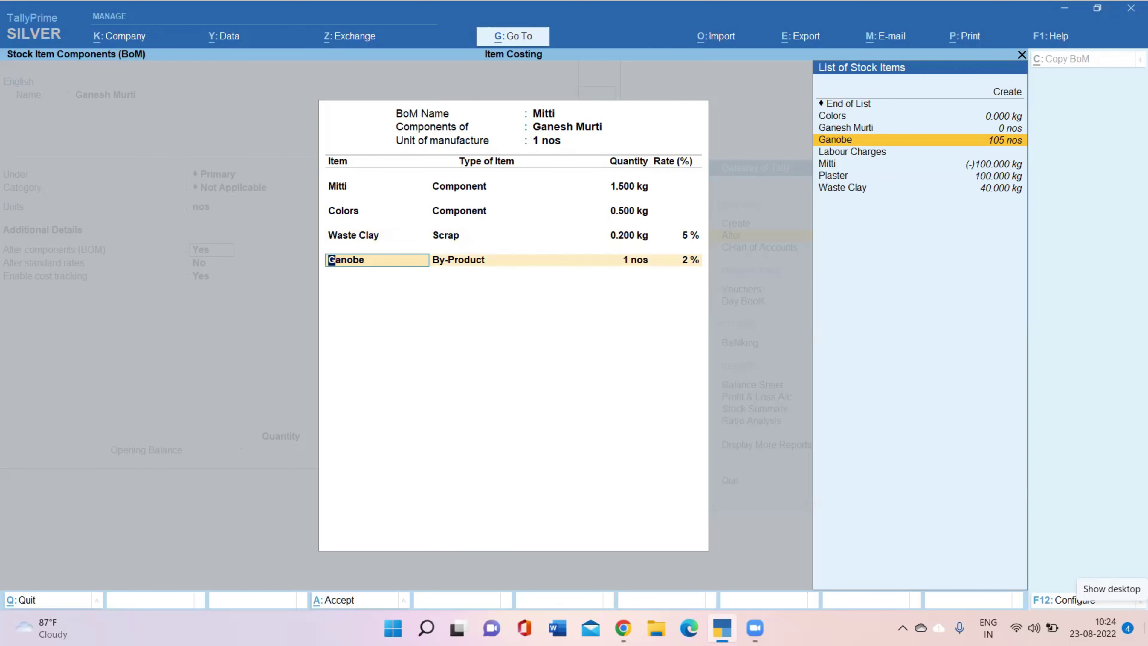
{"action": "key", "text": "Return"}
{"action": "key", "text": "Return"}
{"action": "key", "text": "Return"}
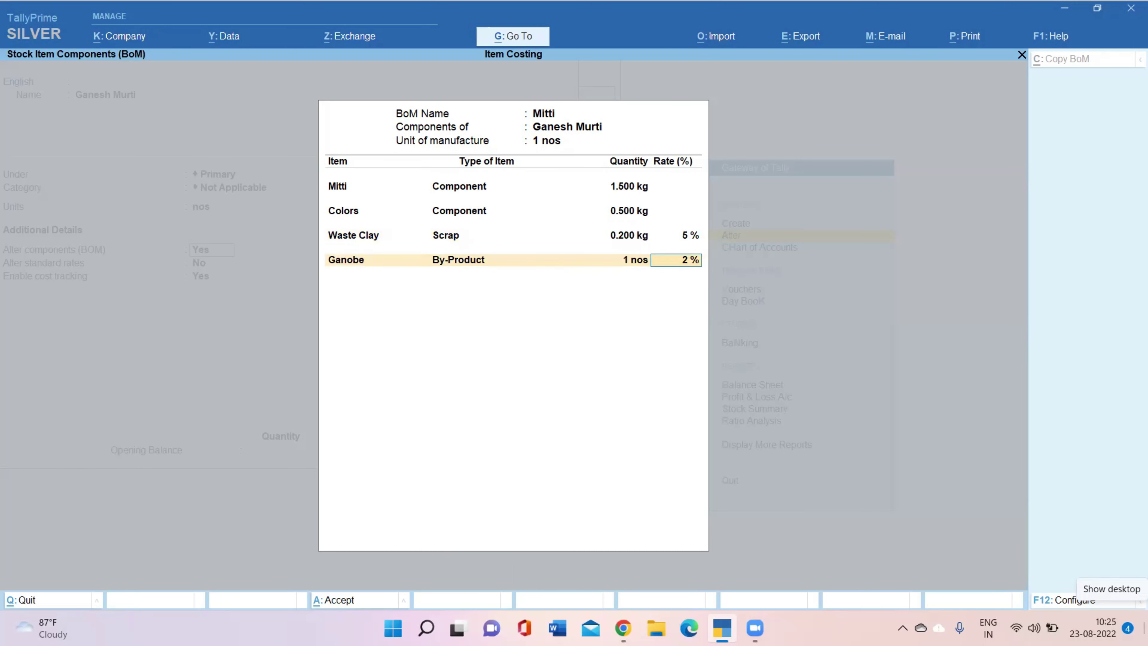
- Recheck the Colors quantity and the Waste Clay entry in the Mitti bill of materials, ending on the Ganobe item
{"action": "key", "text": "Up"}
{"action": "key", "text": "Up"}
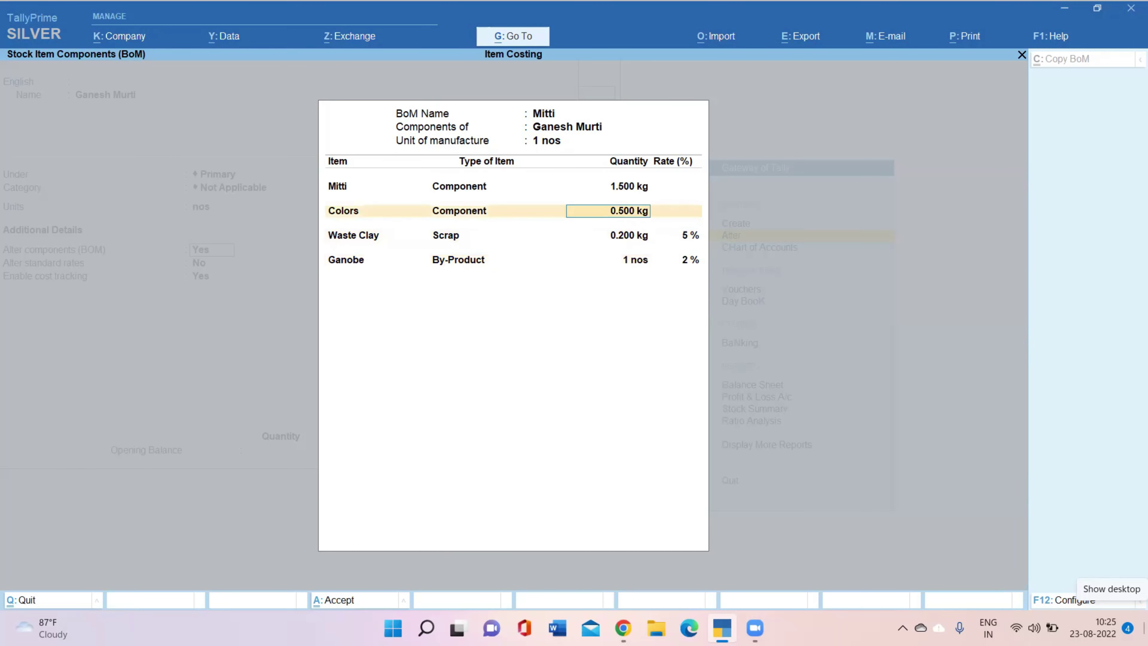
{"action": "key", "text": "Down"}
{"action": "key", "text": "Return"}
{"action": "key", "text": "Return"}
{"action": "key", "text": "Return"}
{"action": "key", "text": "Return"}
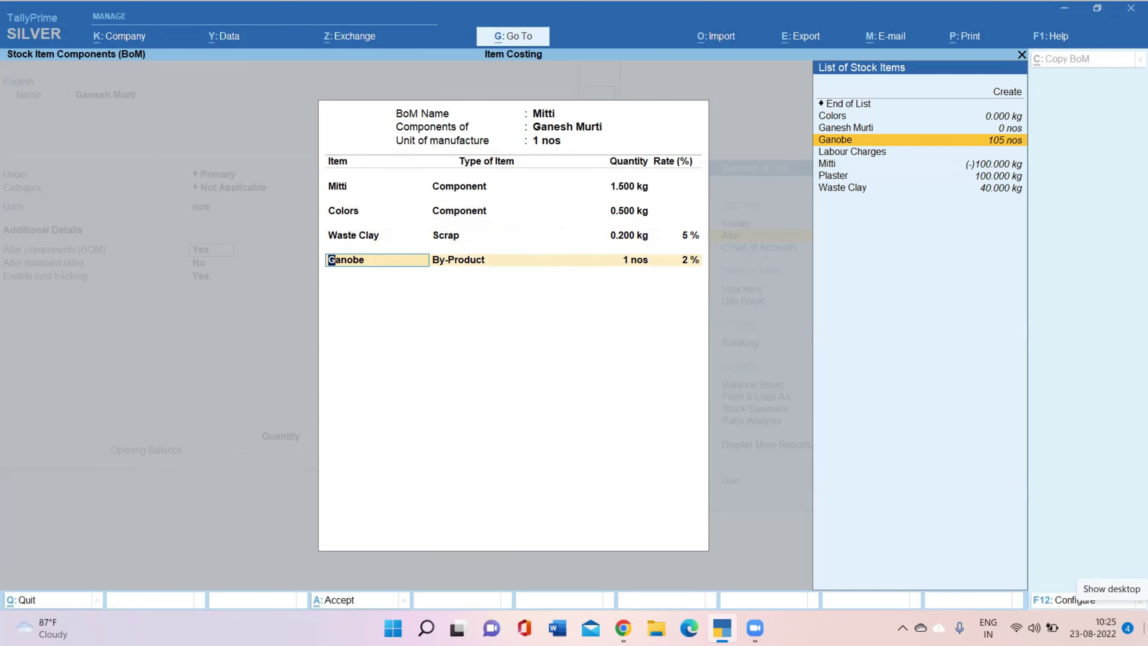
- Keep the Ganobe by-product line as entered, finish the Mitti bill of materials and move to the Plaster BOM
{"action": "key", "text": "Return"}
{"action": "key", "text": "Return"}
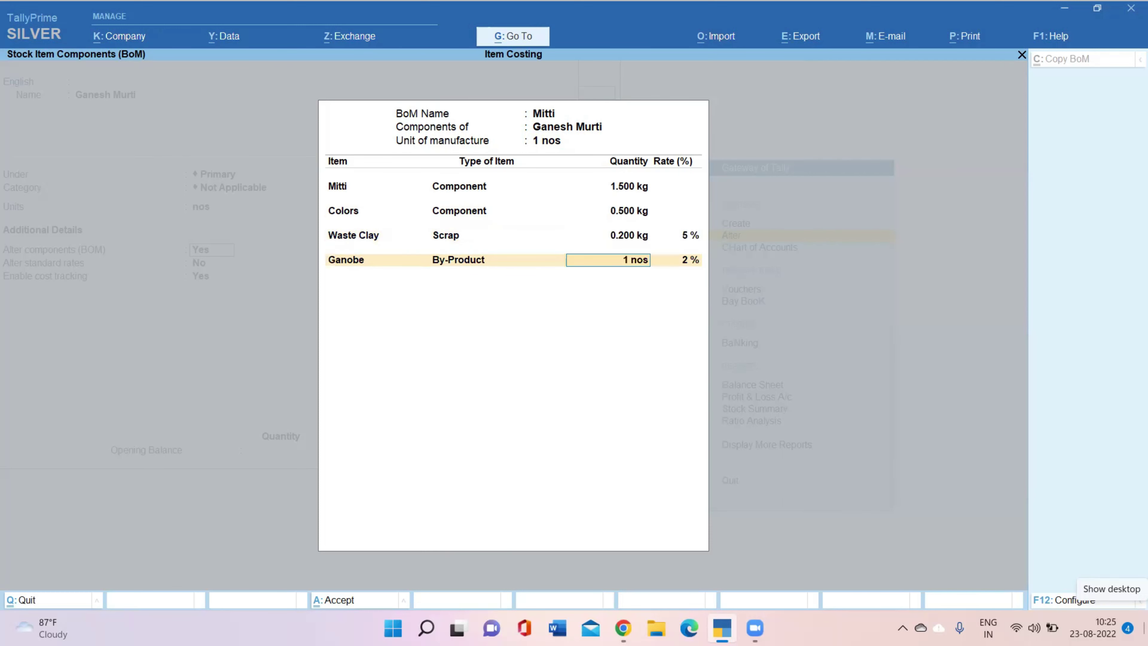
{"action": "key", "text": "Return"}
{"action": "key", "text": "Return"}
{"action": "key", "text": "Return"}
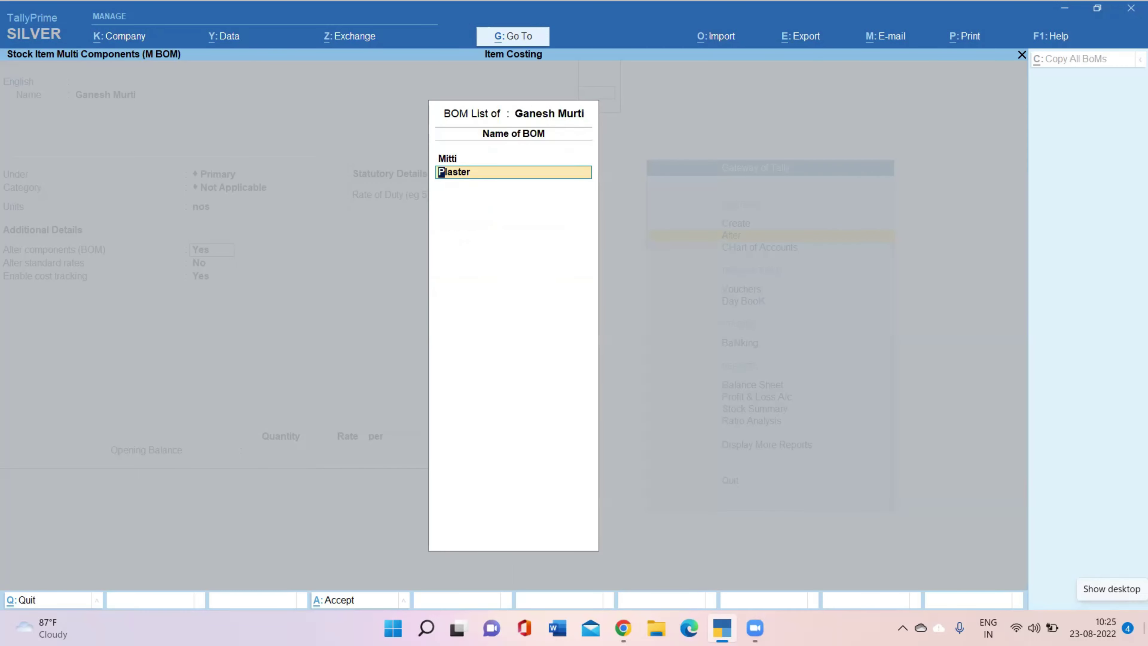
- Examine the Plaster and Colors lines' component types and quantities in the Plaster bill of materials
{"action": "key", "text": "Return"}
{"action": "key", "text": "Return"}
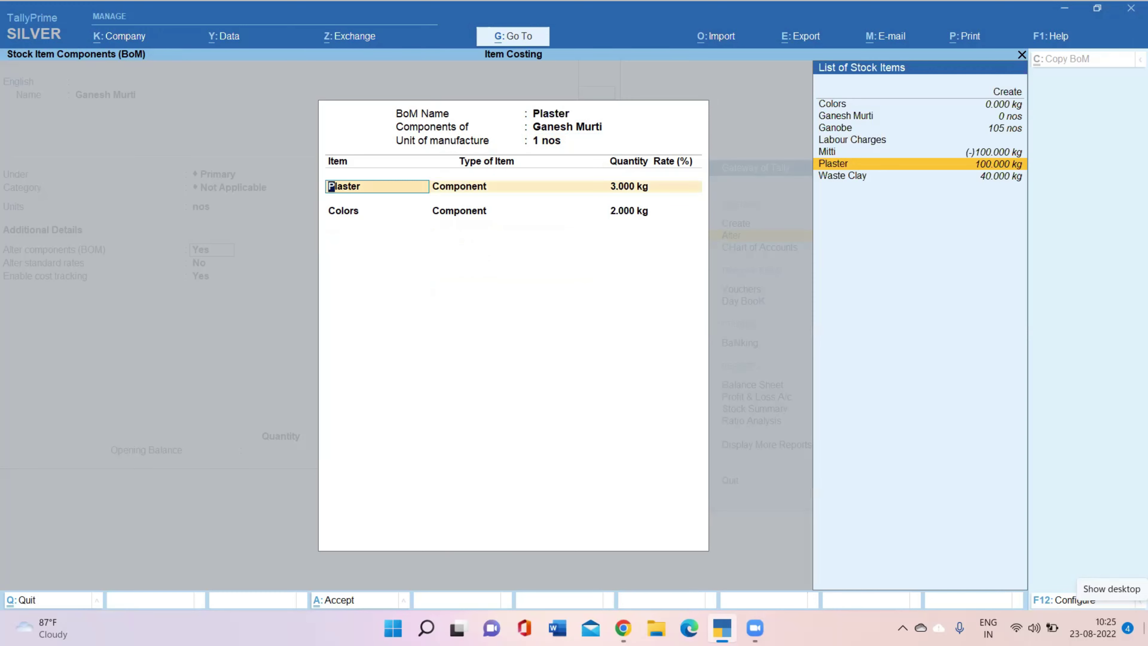
{"action": "key", "text": "Return"}
{"action": "key", "text": "Return"}
{"action": "key", "text": "Return"}
{"action": "key", "text": "Return"}
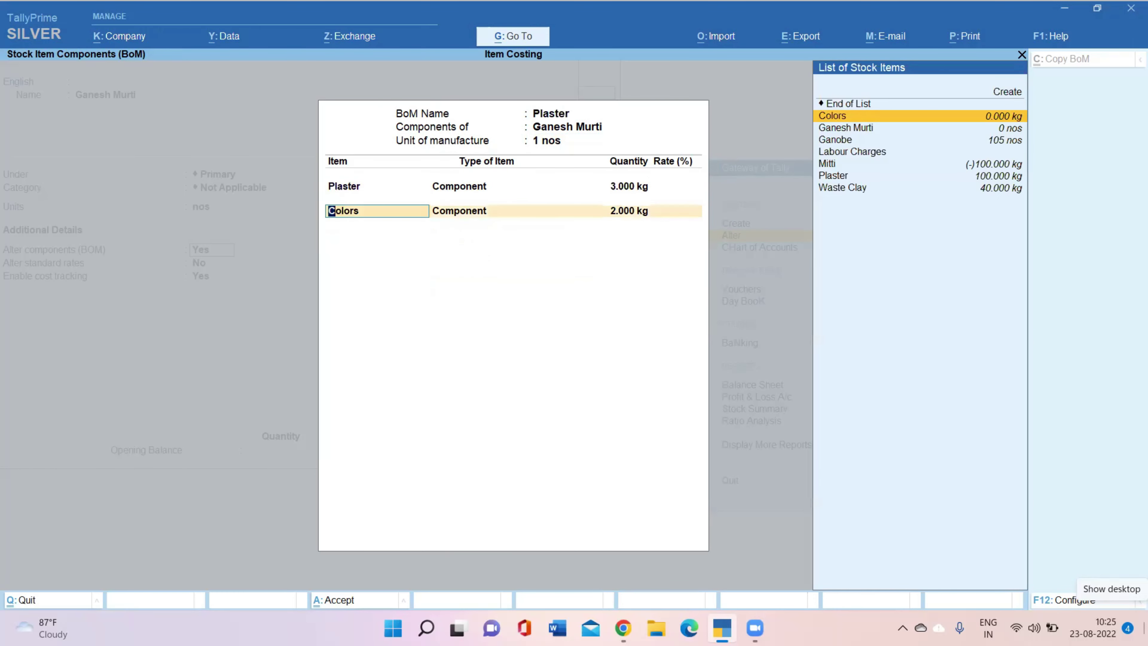
{"action": "key", "text": "Return"}
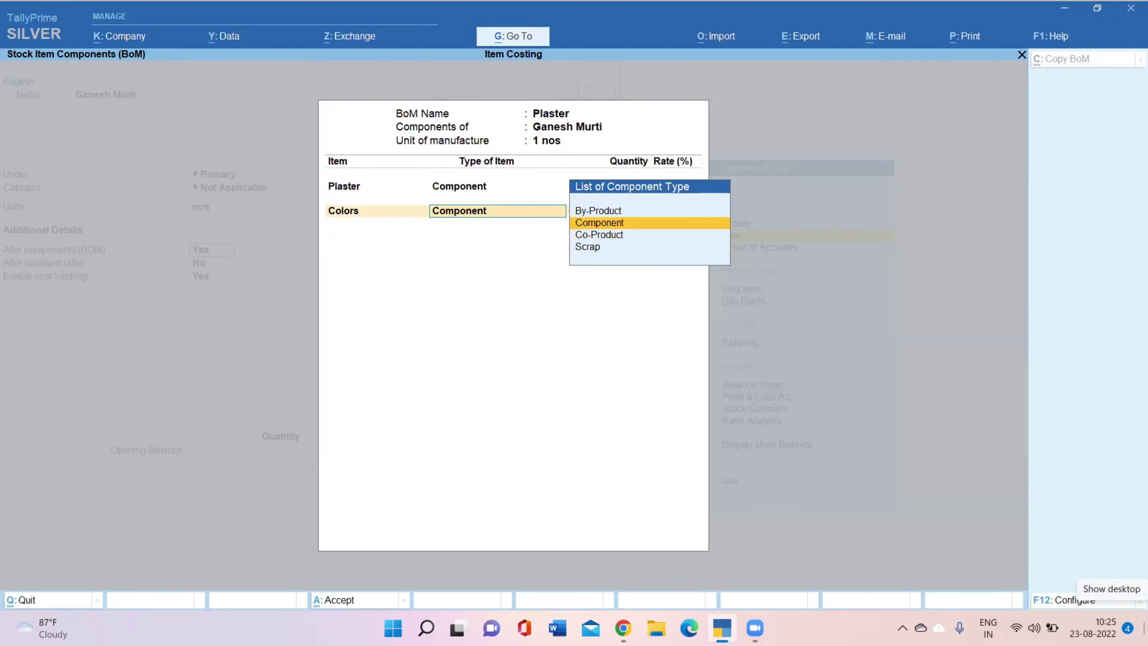
{"action": "key", "text": "Return"}
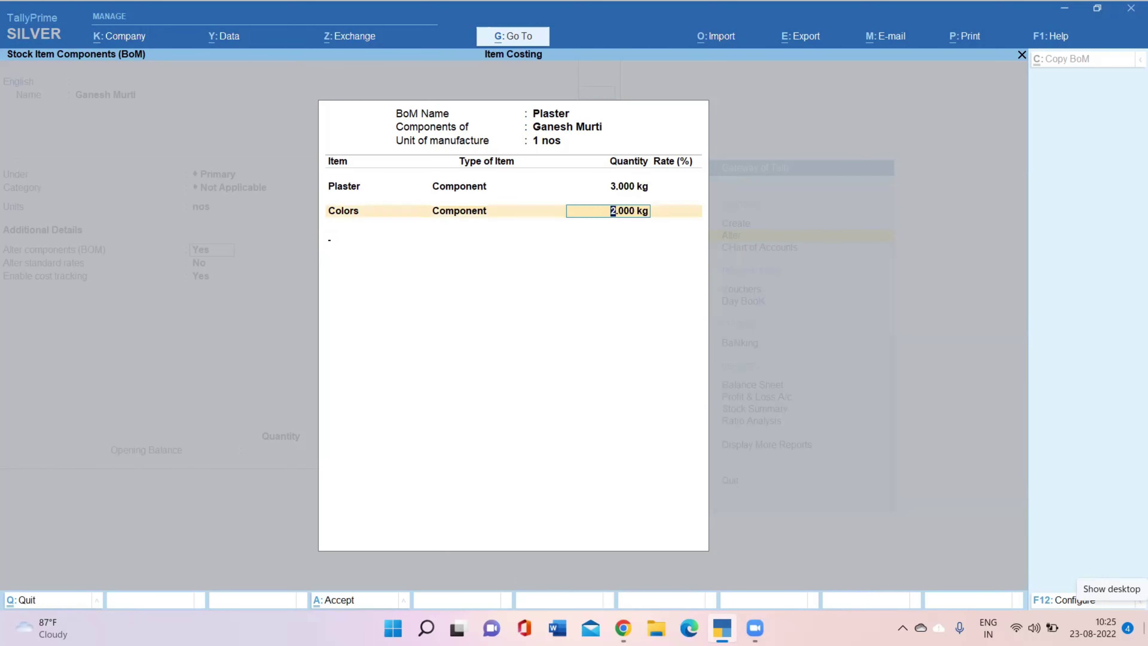
- Reopen the Mitti bill of materials and keep its Define Type of Component for BOM option set to Yes
{"action": "key", "text": "ctrl+a"}
{"action": "key", "text": "Up"}
{"action": "key", "text": "Up"}
{"action": "key", "text": "Return"}
{"action": "key", "text": "Return"}
{"action": "key", "text": "Return"}
{"action": "key", "text": "Return"}
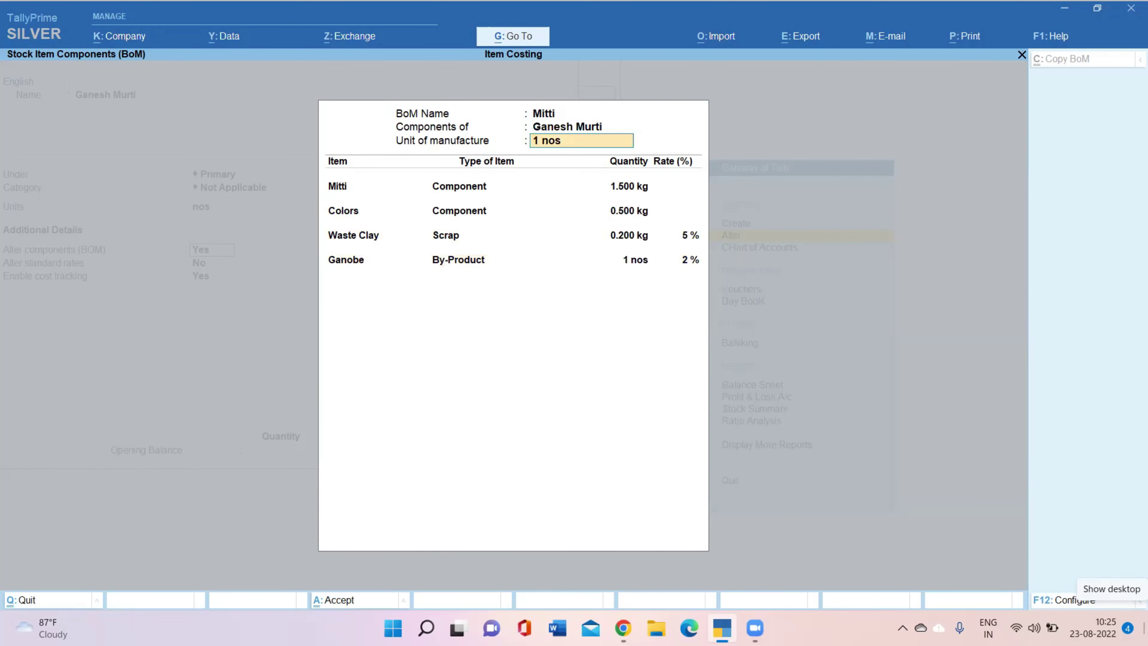
{"action": "key", "text": "Return"}
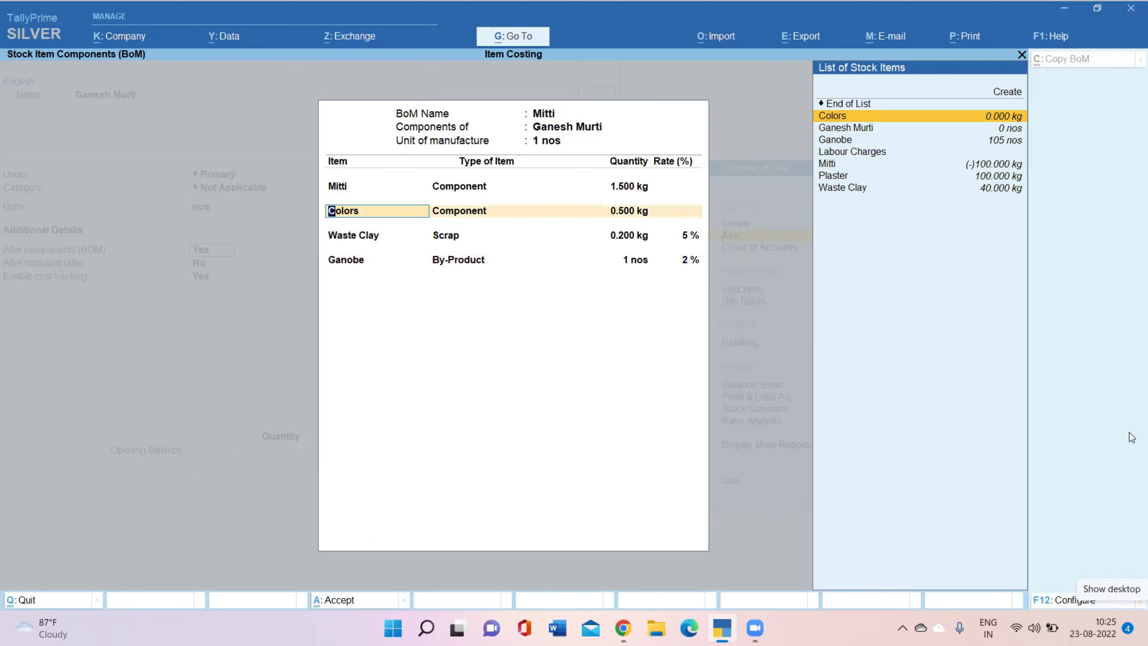
{"action": "left_click", "coordinate": [1062, 602]}
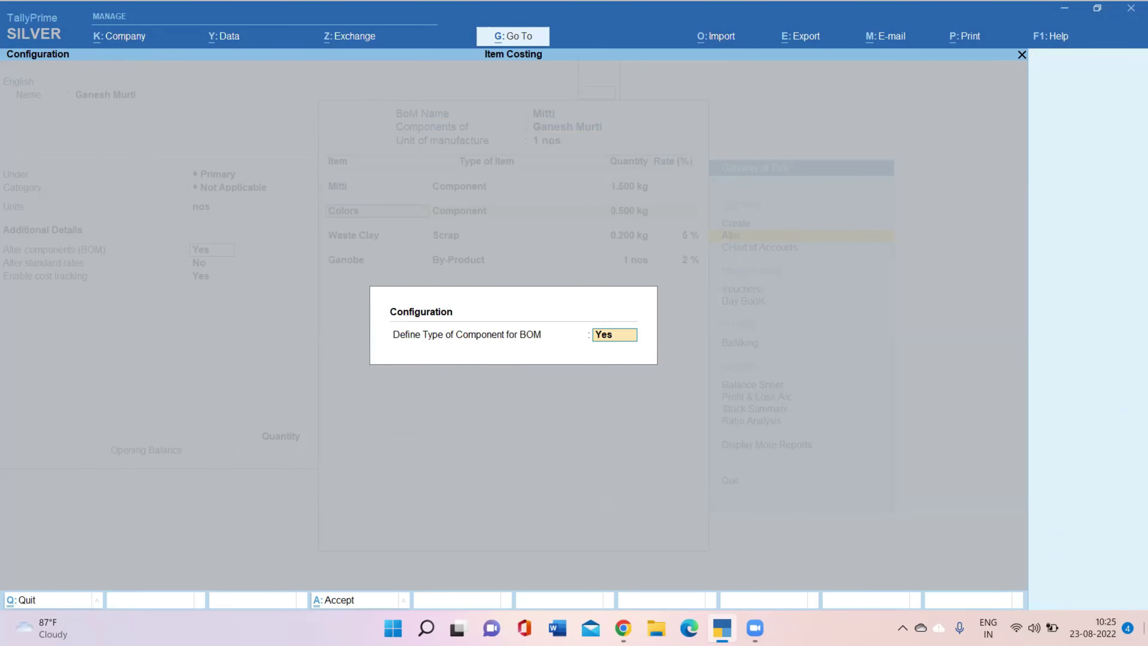
{"action": "key", "text": "Return"}
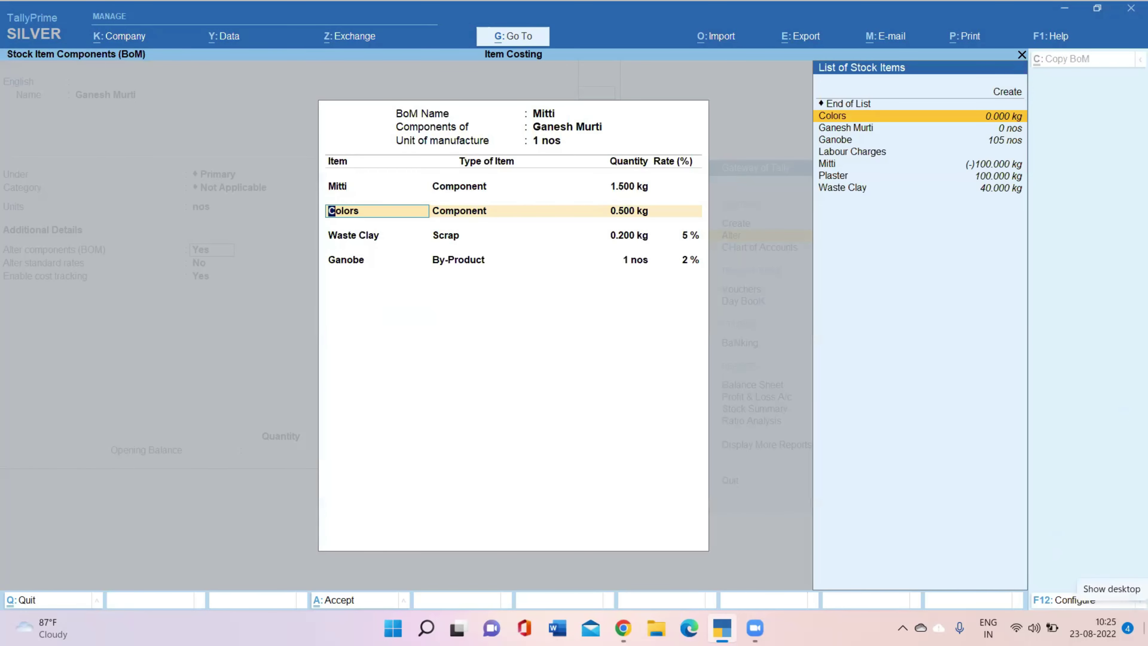
- Go through the remaining Mitti bill of materials lines, accept it and move on to the Plaster BOM
{"action": "key", "text": "Return"}
{"action": "key", "text": "Return"}
{"action": "key", "text": "Return"}
{"action": "key", "text": "Return"}
{"action": "key", "text": "Return"}
{"action": "key", "text": "Return"}
{"action": "key", "text": "Return"}
{"action": "key", "text": "Return"}
{"action": "key", "text": "Return"}
{"action": "key", "text": "Return"}
{"action": "key", "text": "ctrl+a"}
{"action": "key", "text": "Return"}
{"action": "key", "text": "Return"}
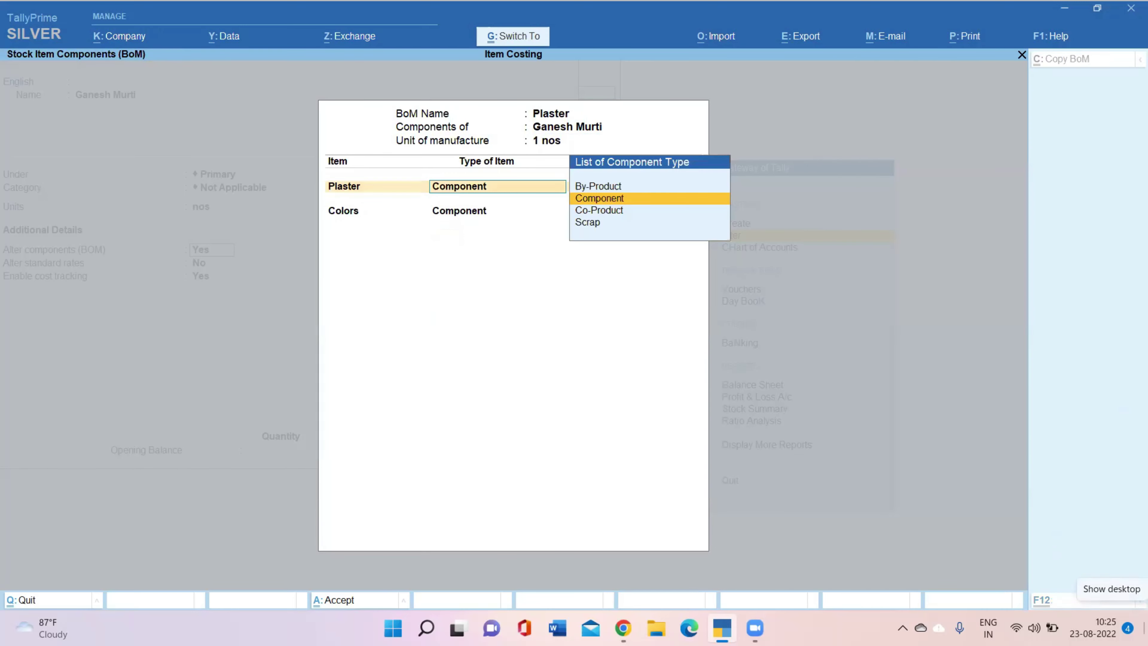
- Save the Ganesh Murti stock item with its Plaster bill of materials and return to the Gateway of Tally
{"action": "key", "text": "ctrl+a"}
{"action": "key", "text": "Return"}
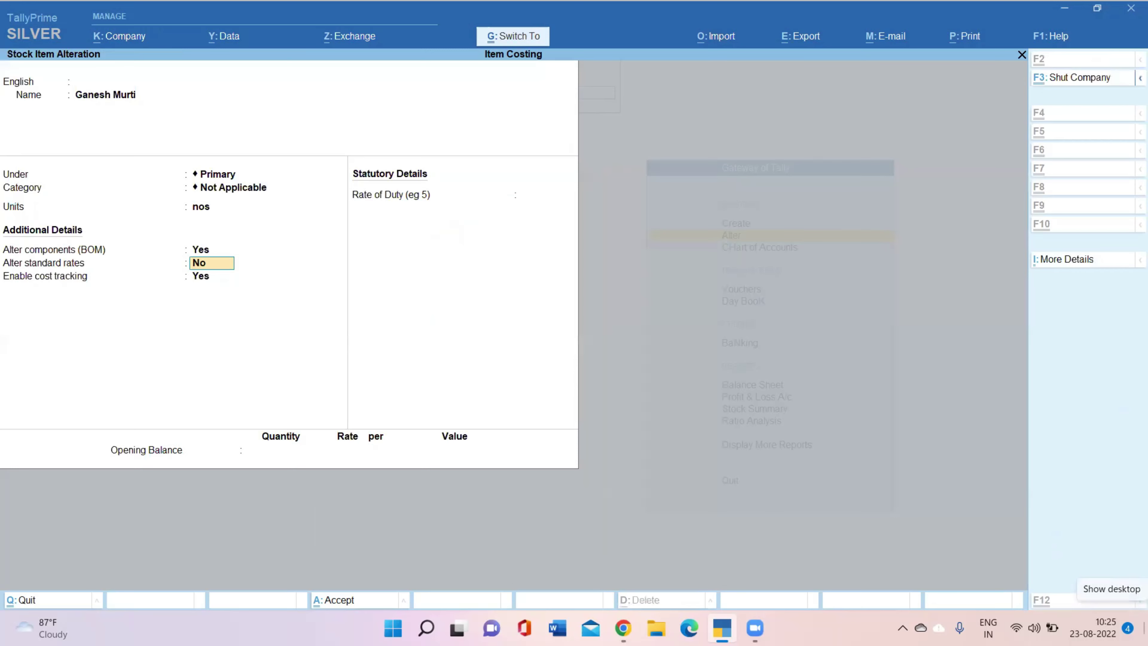
{"action": "key", "text": "ctrl+a"}
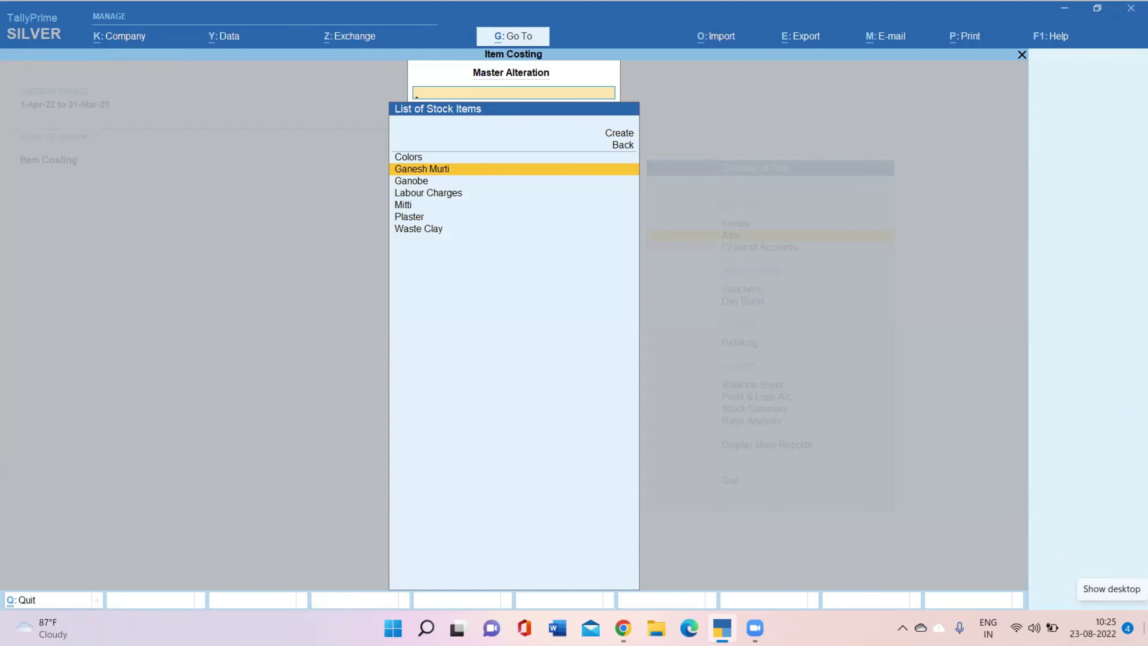
{"action": "key", "text": "Escape"}
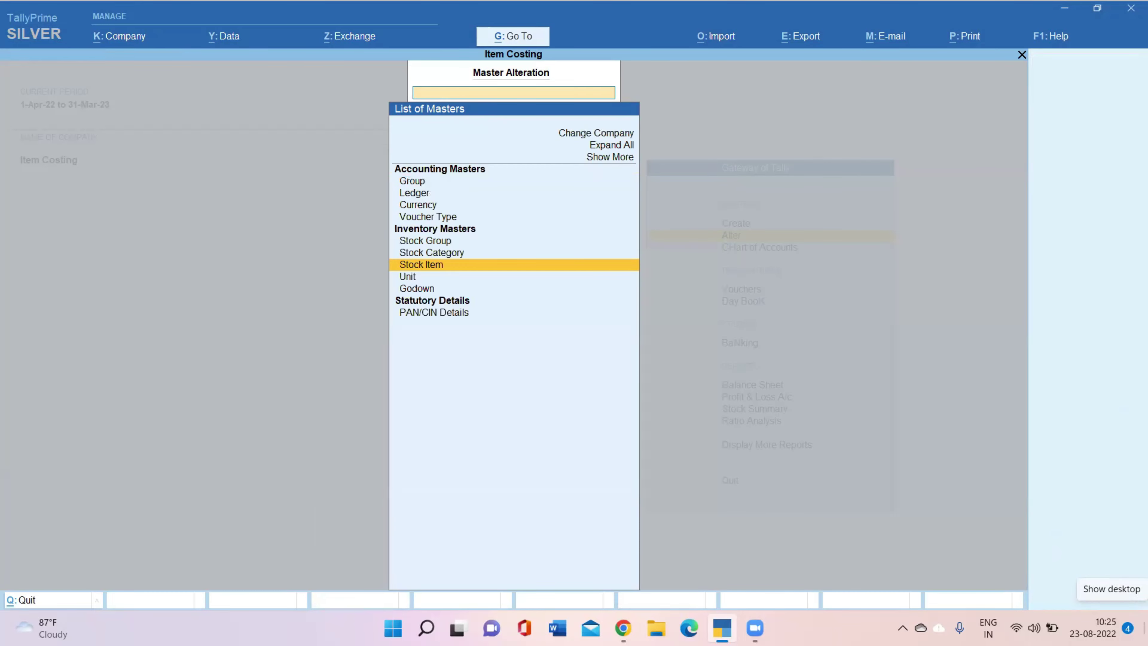
{"action": "key", "text": "Escape"}
{"action": "key", "text": "Down"}
{"action": "key", "text": "Down"}
{"action": "key", "text": "Down"}
{"action": "key", "text": "Down"}
{"action": "key", "text": "Down"}
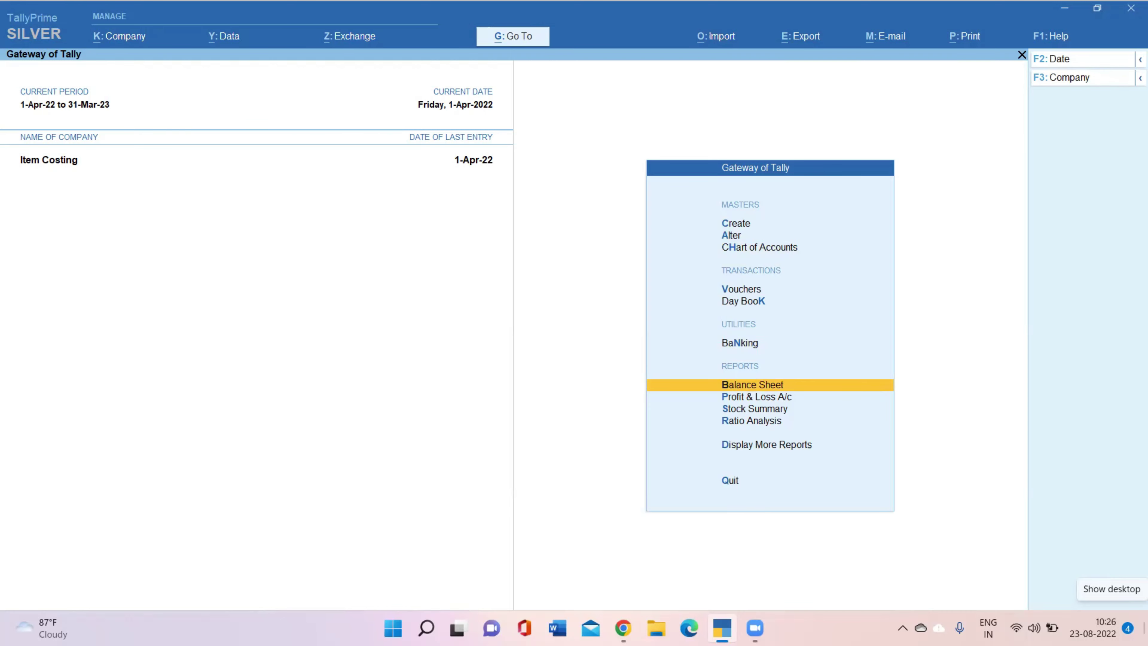
{"action": "key", "text": "Down"}
{"action": "key", "text": "Down"}
{"action": "key", "text": "Down"}
{"action": "key", "text": "Down"}
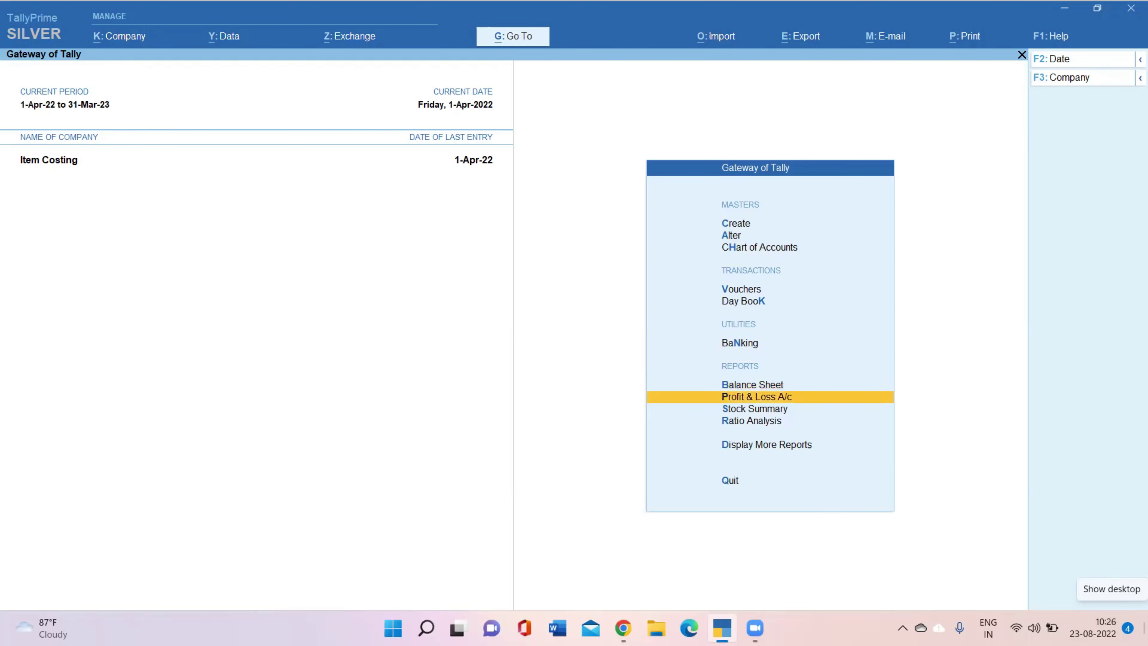
{"action": "key", "text": "Return"}
{"action": "key", "text": "Up"}
{"action": "key", "text": "Escape"}
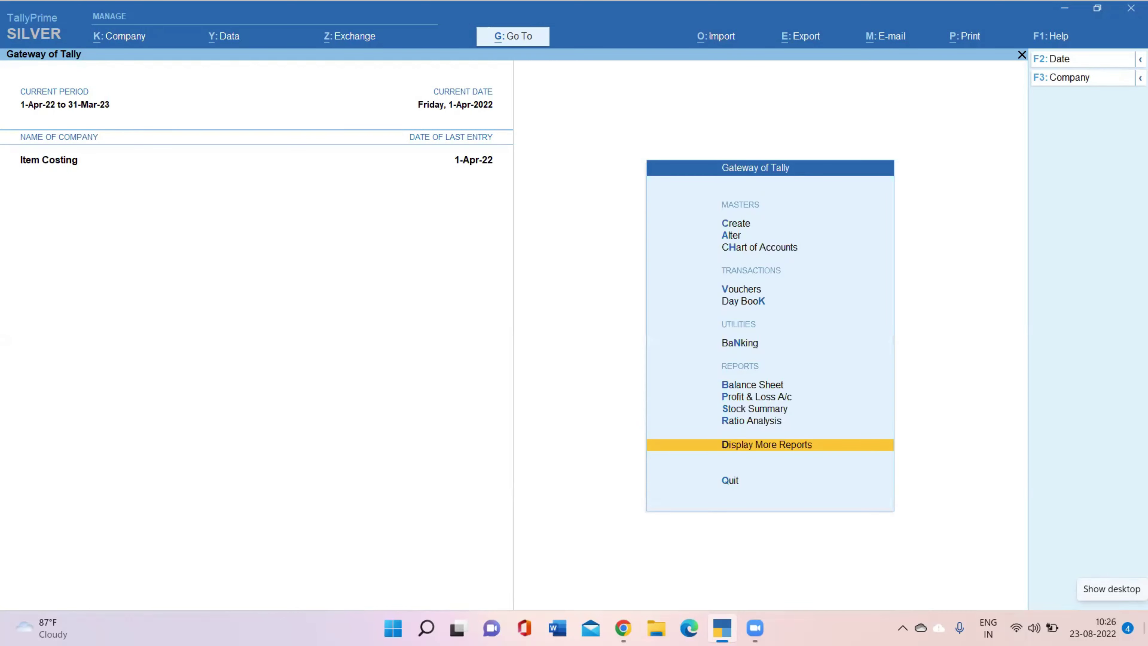
- Open the Day Book and bring up the Cash purchase voucher for alteration
{"action": "key", "text": "Up"}
{"action": "key", "text": "Up"}
{"action": "key", "text": "Up"}
{"action": "key", "text": "Up"}
{"action": "key", "text": "Up"}
{"action": "key", "text": "Up"}
{"action": "key", "text": "Up"}
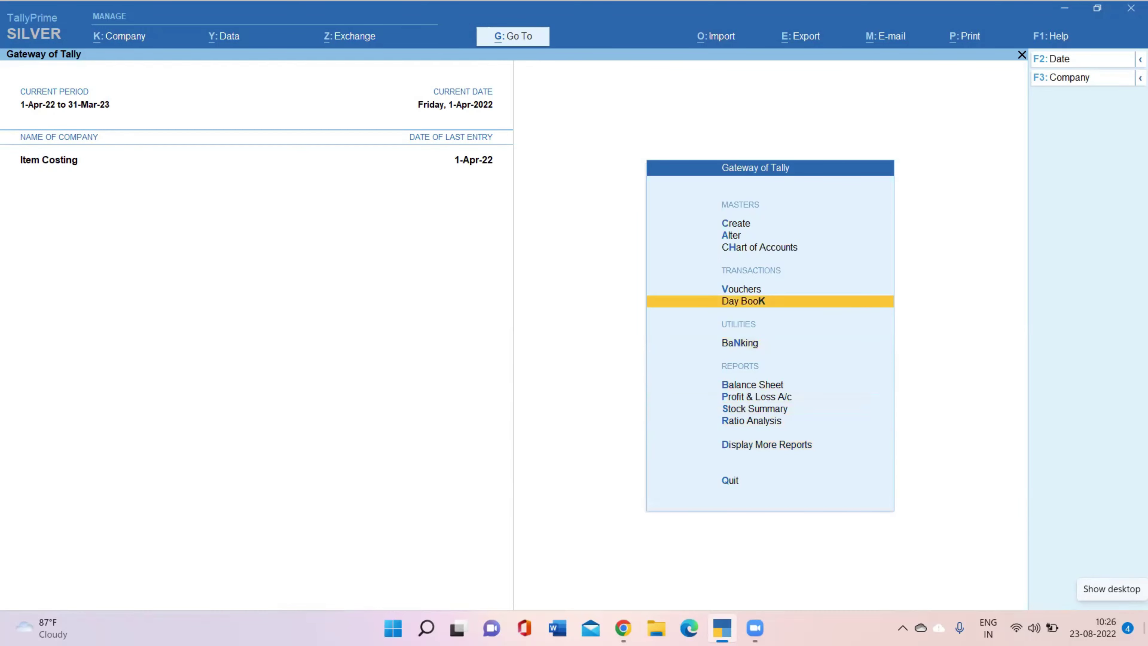
{"action": "key", "text": "Down"}
{"action": "key", "text": "Return"}
{"action": "key", "text": "Down"}
{"action": "key", "text": "Down"}
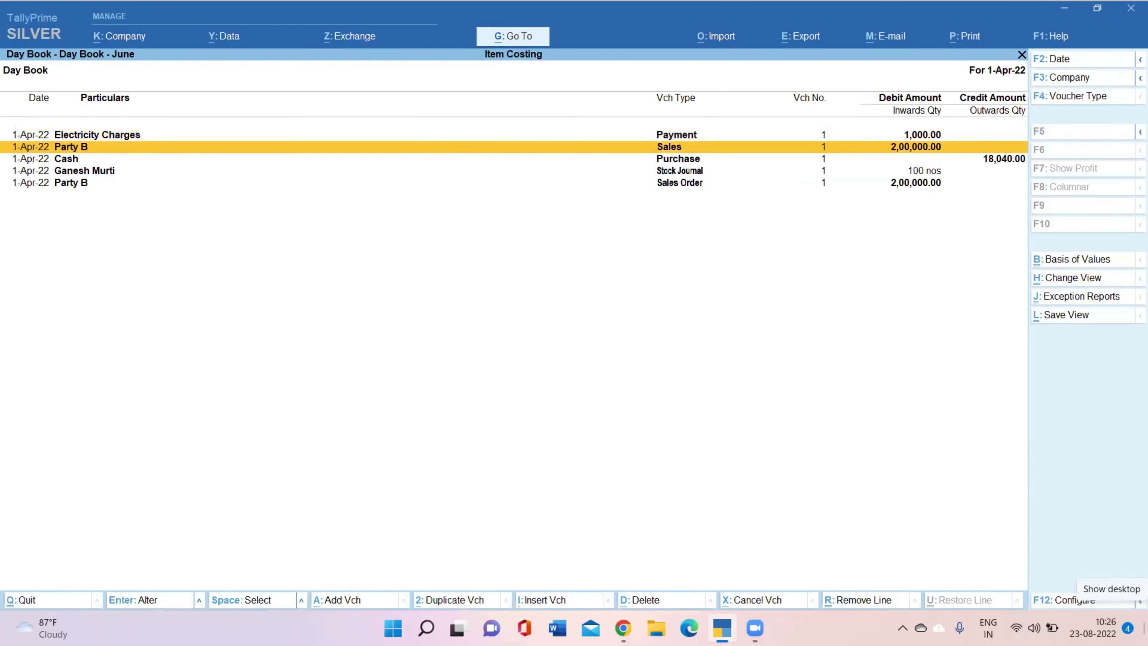
{"action": "key", "text": "Return"}
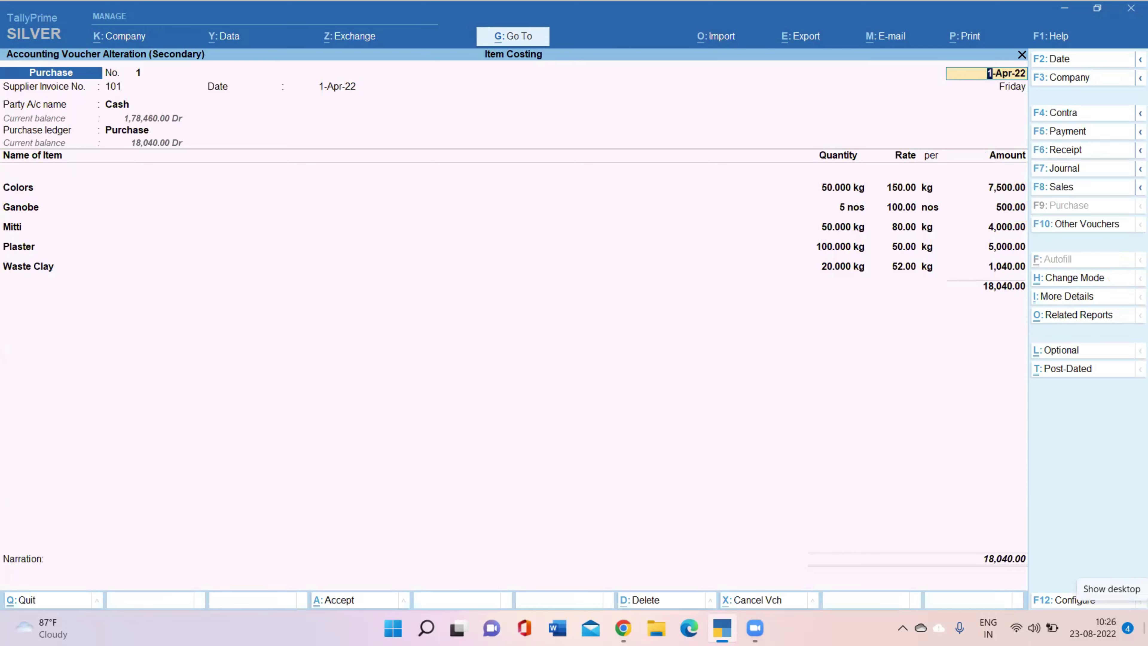
- Review the purchase voucher's date, supplier invoice number, party account and receipt details
{"action": "key", "text": "Return"}
{"action": "key", "text": "Return"}
{"action": "key", "text": "Return"}
{"action": "key", "text": "Return"}
{"action": "key", "text": "Return"}
{"action": "key", "text": "Return"}
{"action": "key", "text": "Return"}
{"action": "key", "text": "Return"}
{"action": "key", "text": "Return"}
{"action": "key", "text": "Return"}
{"action": "key", "text": "Return"}
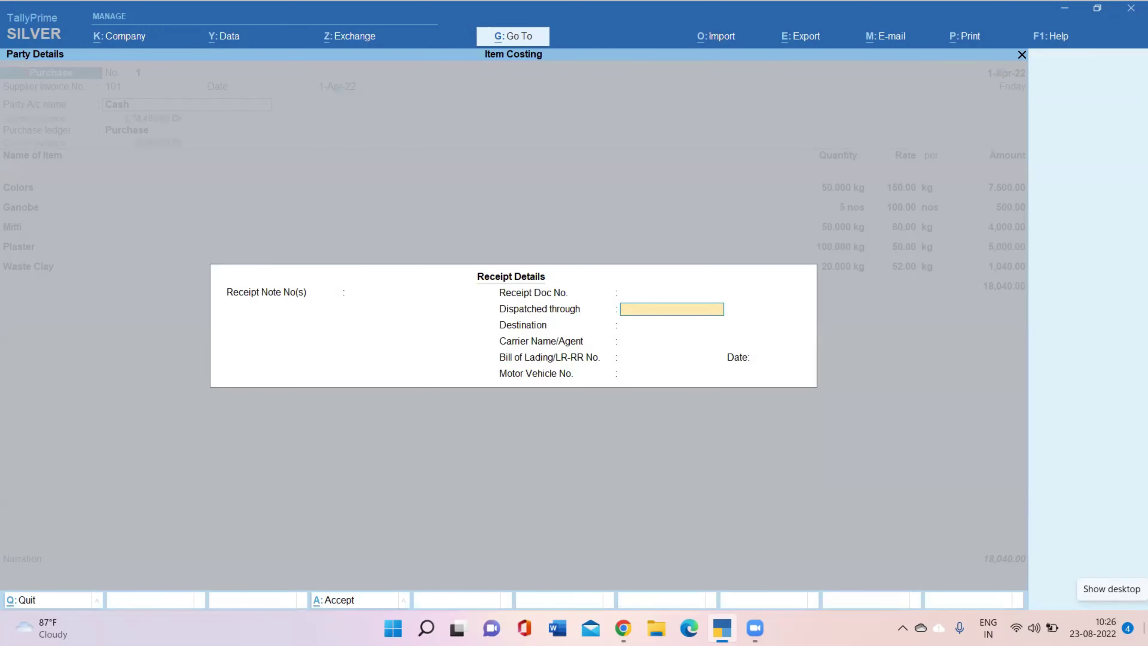
{"action": "key", "text": "Return"}
{"action": "key", "text": "Return"}
{"action": "key", "text": "Return"}
{"action": "key", "text": "Return"}
{"action": "key", "text": "Return"}
{"action": "key", "text": "Return"}
- Check the purchase voucher's supplier and consignee party details and continue to the Colors item line
{"action": "key", "text": "Return"}
{"action": "key", "text": "Return"}
{"action": "key", "text": "Return"}
{"action": "key", "text": "Return"}
{"action": "key", "text": "Return"}
{"action": "key", "text": "Return"}
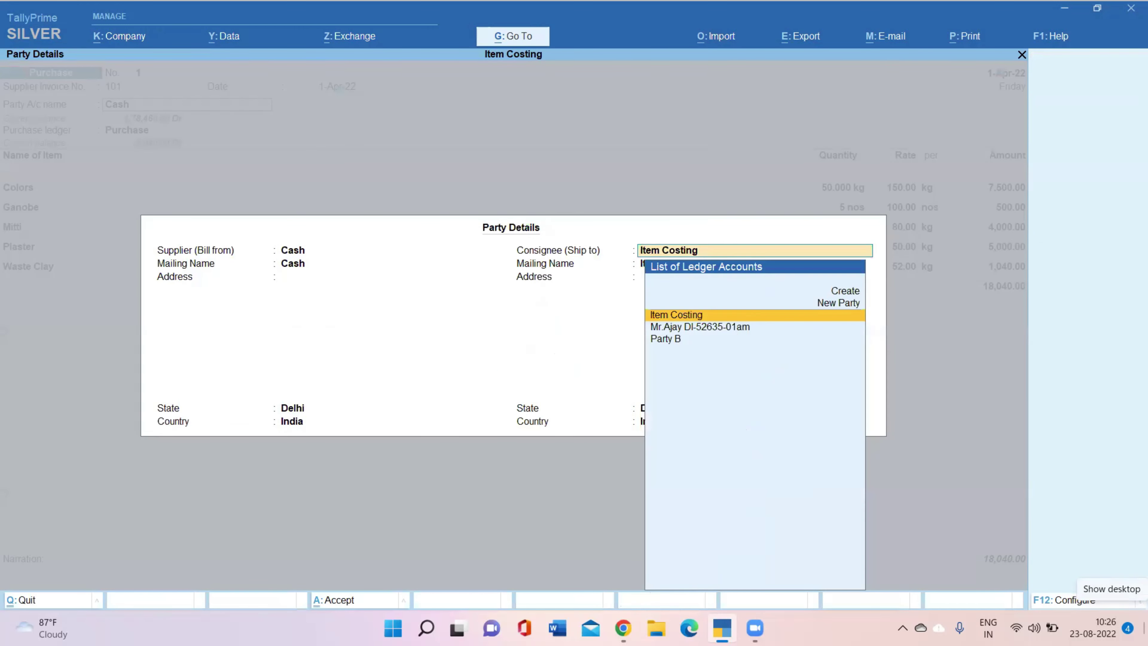
{"action": "key", "text": "Return"}
{"action": "key", "text": "Return"}
{"action": "key", "text": "Return"}
{"action": "key", "text": "Return"}
{"action": "key", "text": "Return"}
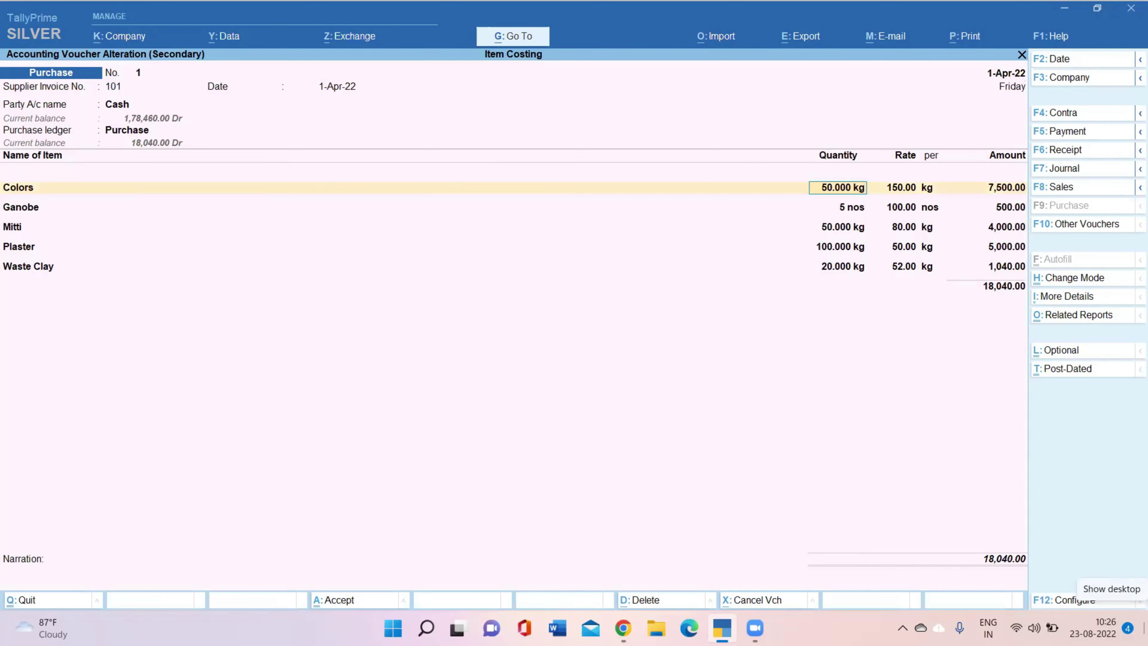
- Review the quantity, rate and unit of the Colors and Ganobe lines in the purchase voucher
{"action": "key", "text": "Return"}
{"action": "key", "text": "Return"}
{"action": "key", "text": "Return"}
{"action": "key", "text": "Return"}
{"action": "key", "text": "Return"}
{"action": "key", "text": "Return"}
{"action": "key", "text": "Return"}
{"action": "key", "text": "Return"}
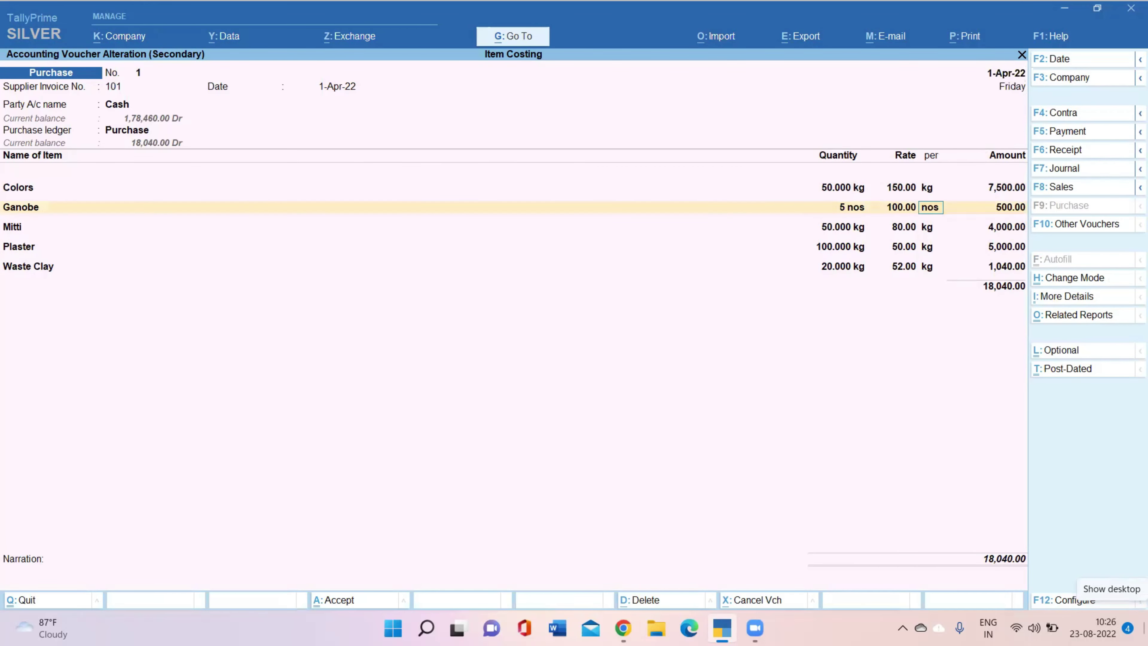
- Review the Mitti line's quantity and rate in the purchase voucher and continue to the Plaster line
{"action": "key", "text": "Return"}
{"action": "key", "text": "Return"}
{"action": "key", "text": "Return"}
{"action": "key", "text": "Return"}
{"action": "key", "text": "Return"}
{"action": "key", "text": "Return"}
{"action": "key", "text": "Return"}
{"action": "key", "text": "Return"}
{"action": "key", "text": "Return"}
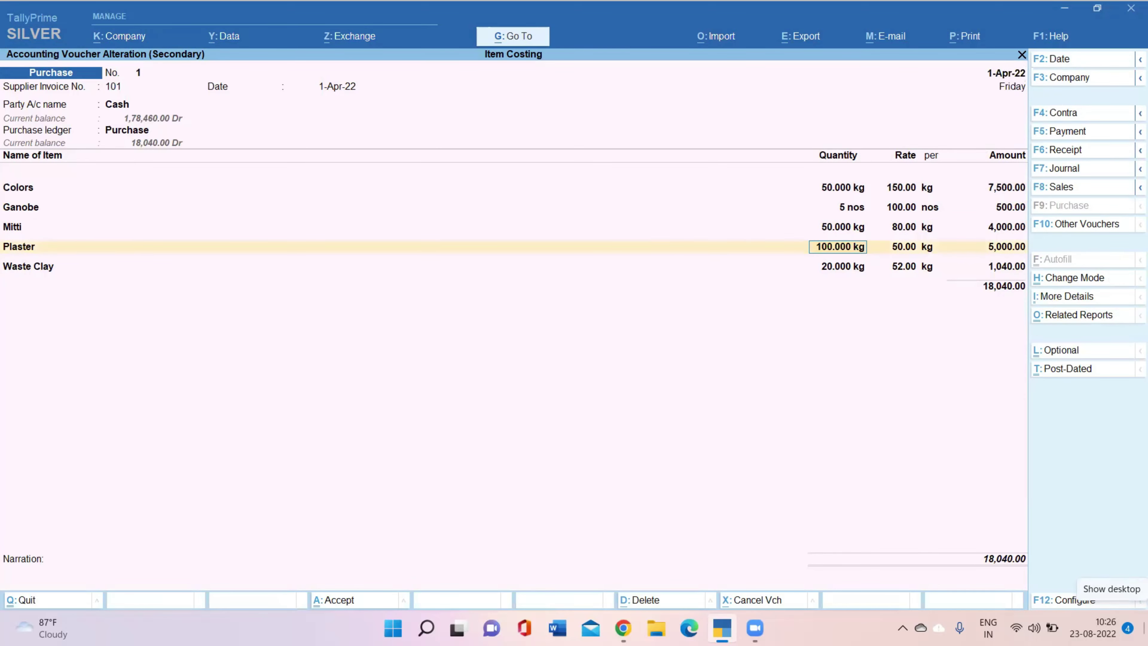
- Check the Plaster and Waste Clay lines, keeping them as entered, and save the Cash purchase voucher
{"action": "key", "text": "Return"}
{"action": "key", "text": "Return"}
{"action": "key", "text": "Return"}
{"action": "key", "text": "Return"}
{"action": "key", "text": "Return"}
{"action": "key", "text": "Return"}
{"action": "key", "text": "Return"}
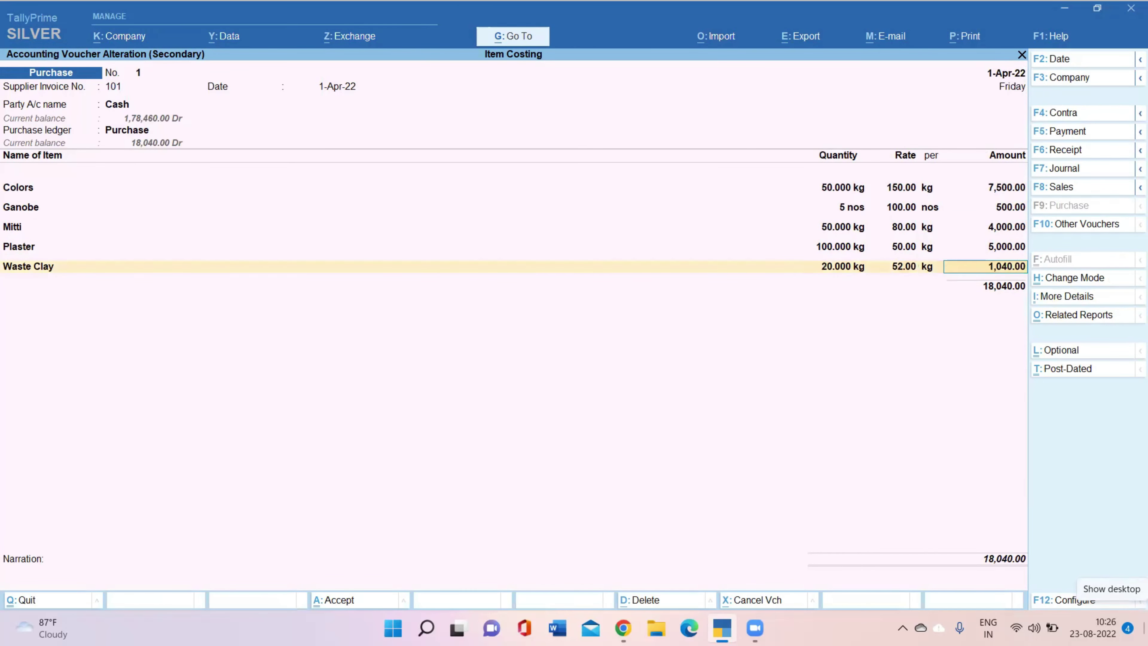
{"action": "key", "text": "Return"}
{"action": "key", "text": "Return"}
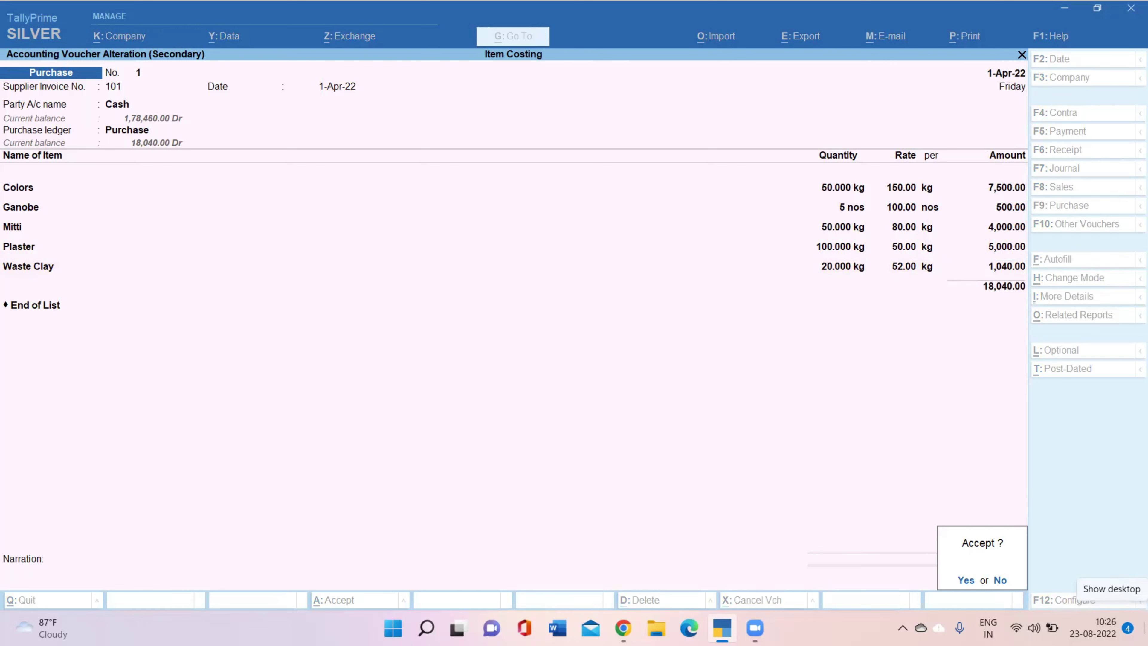
{"action": "key", "text": "Return"}
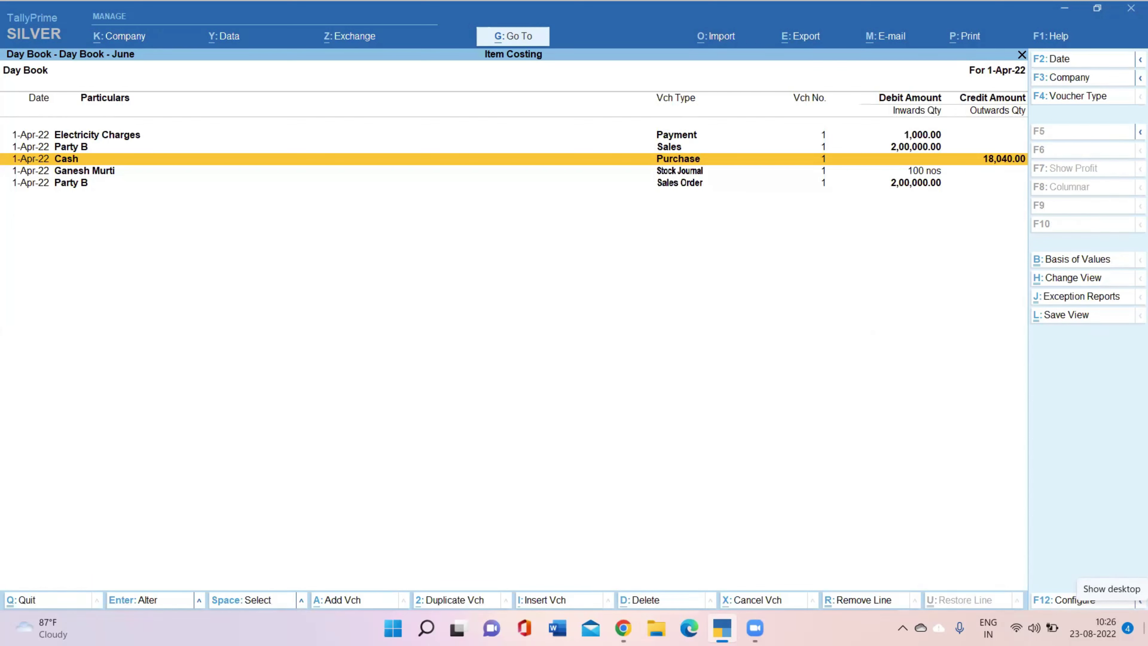
- Open the Ganesh Murti stock journal from the Day Book and keep its voucher mode as Use for Manufacturing Journal
{"action": "key", "text": "Down"}
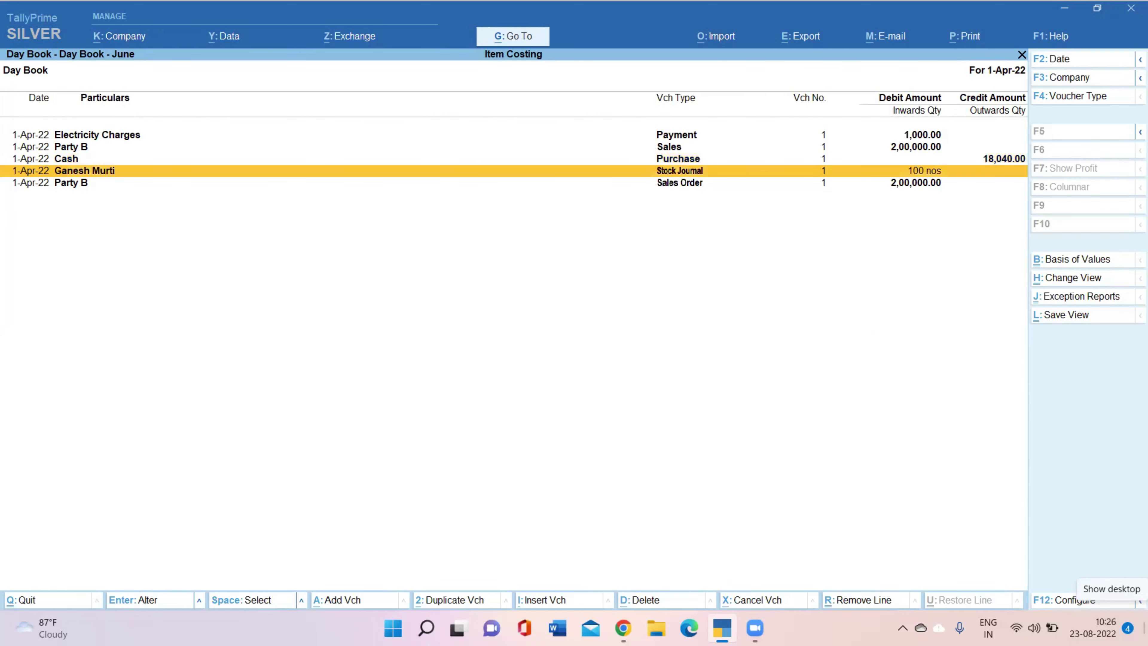
{"action": "key", "text": "Return"}
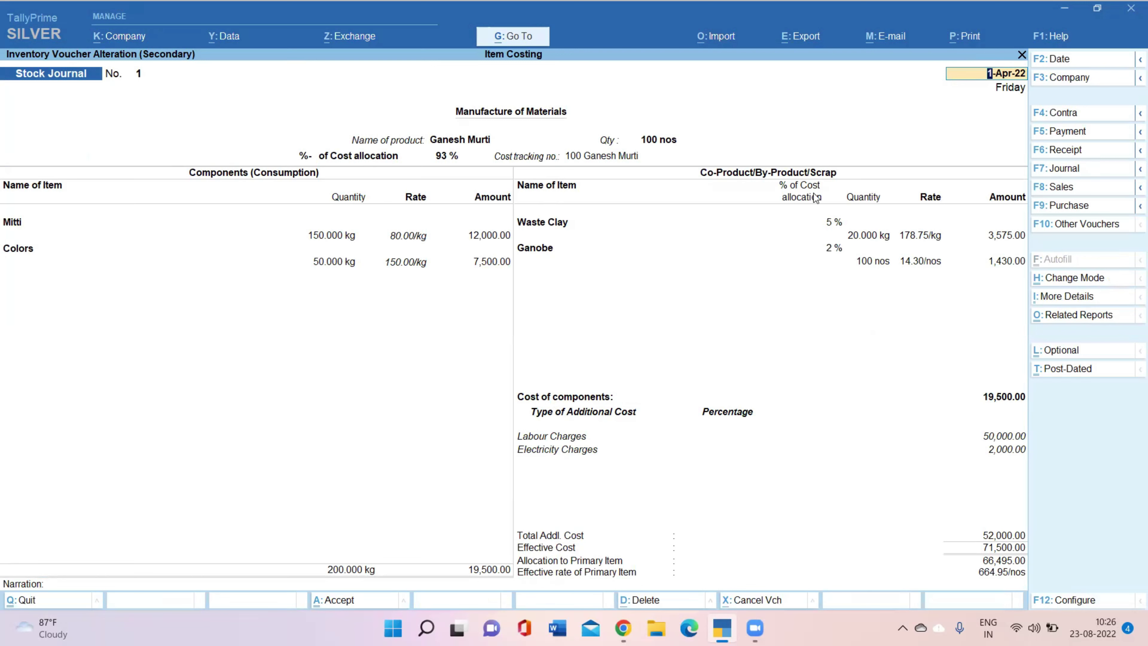
{"action": "left_click", "coordinate": [1090, 283]}
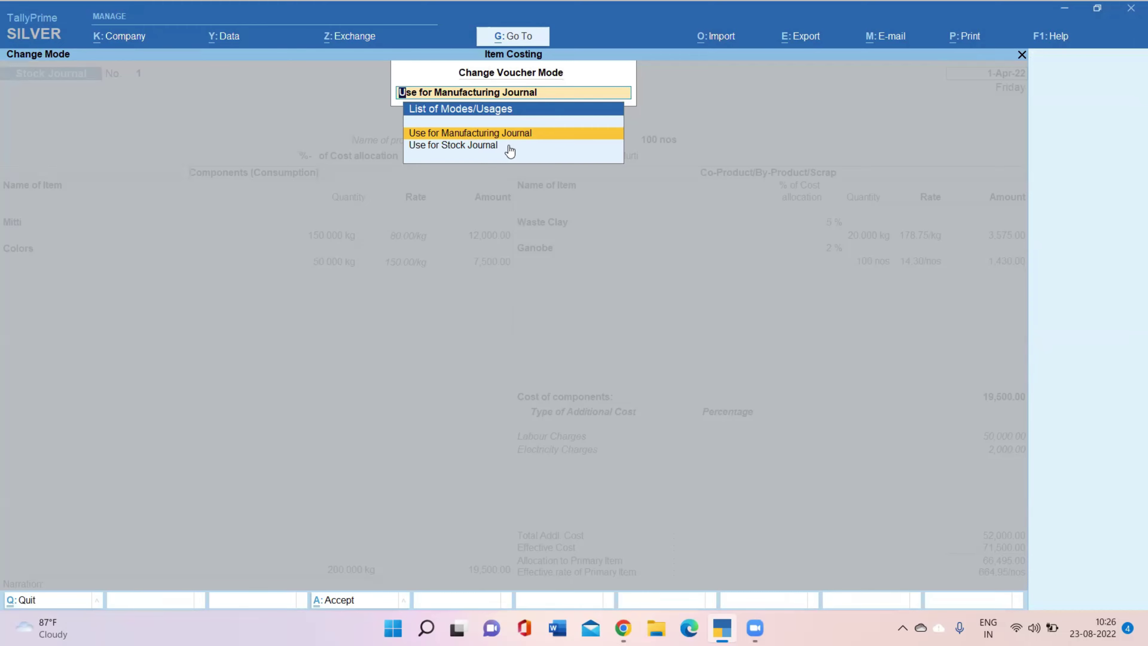
{"action": "key", "text": "Return"}
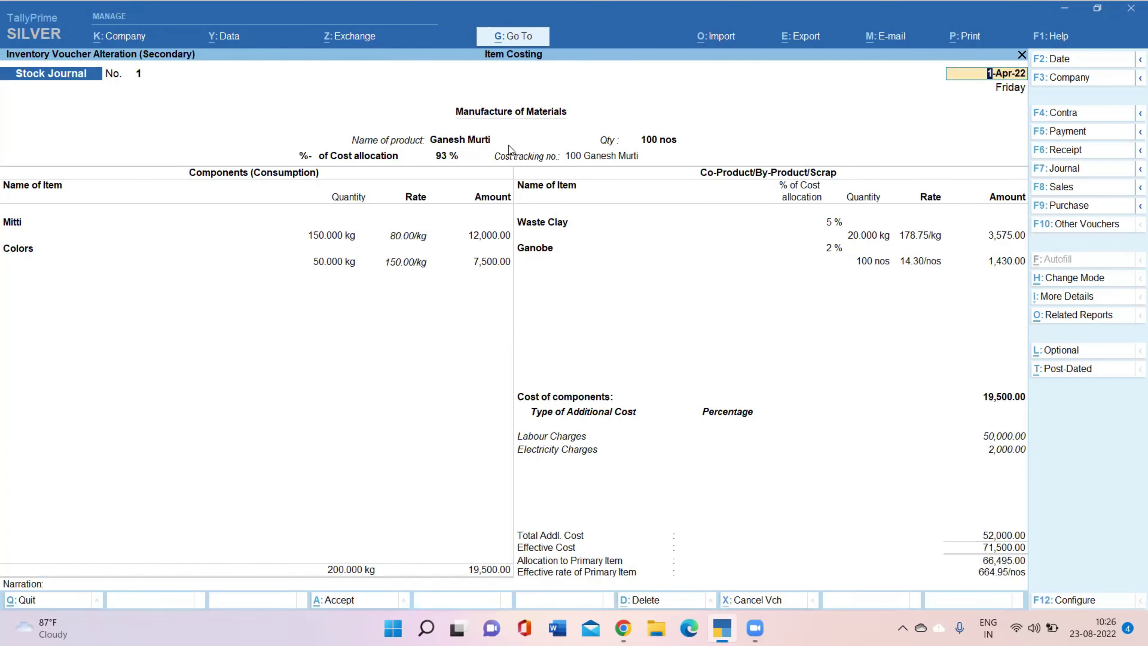
- Examine the stock journal's product name, manufactured quantity and cost tracking number choices
{"action": "key", "text": "Return"}
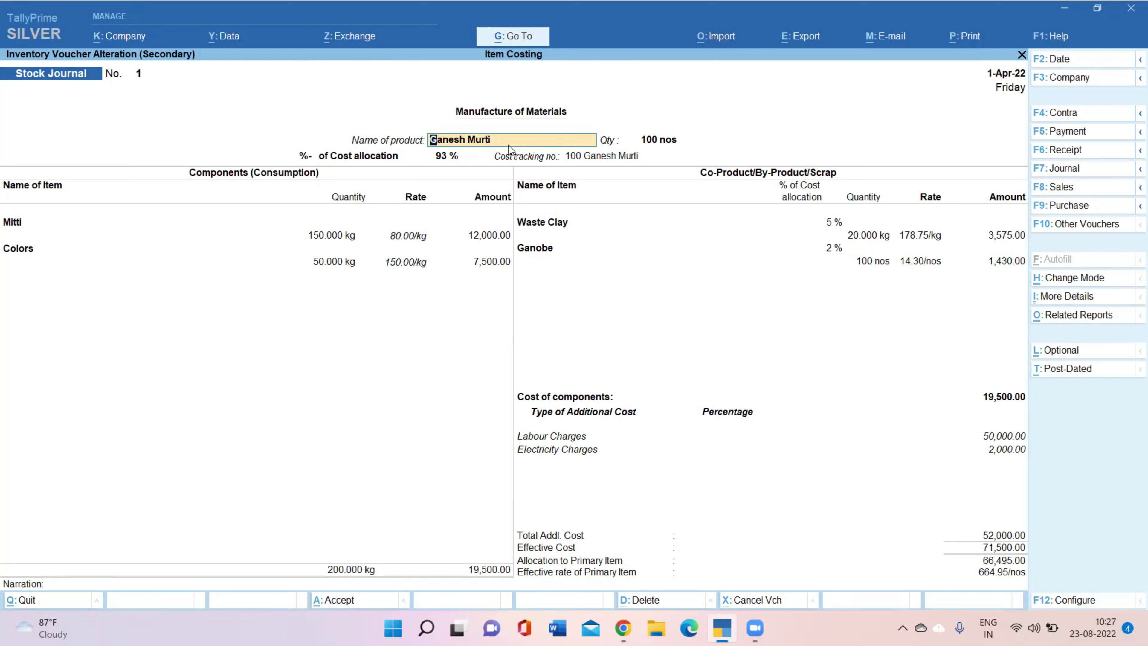
{"action": "key", "text": "Return"}
{"action": "key", "text": "Return"}
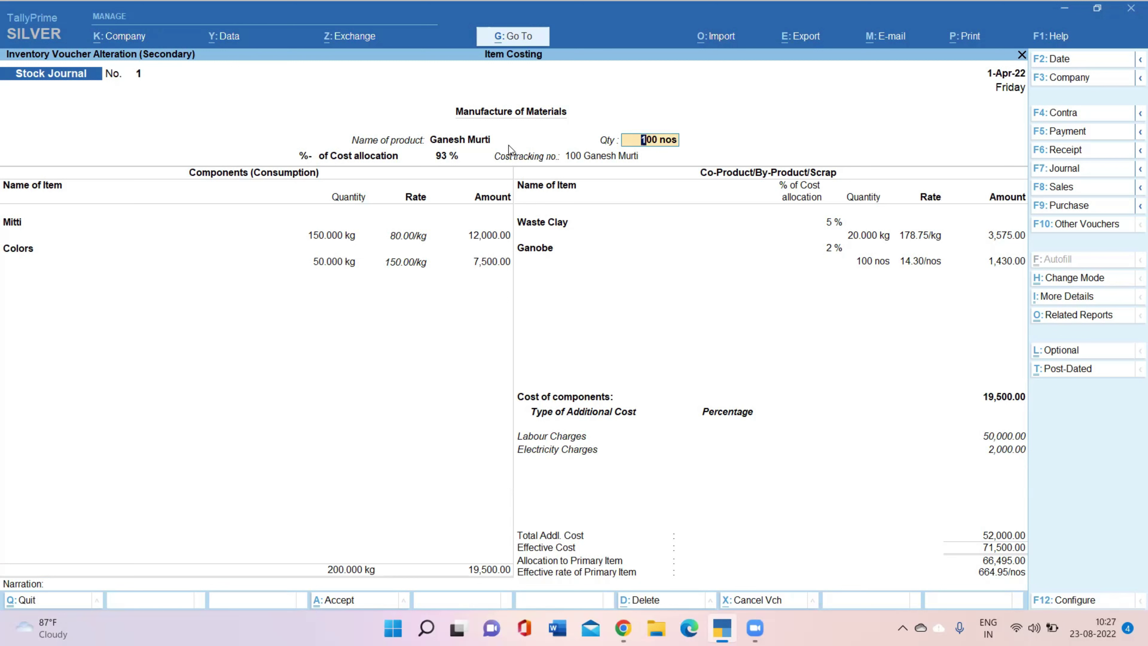
{"action": "key", "text": "Return"}
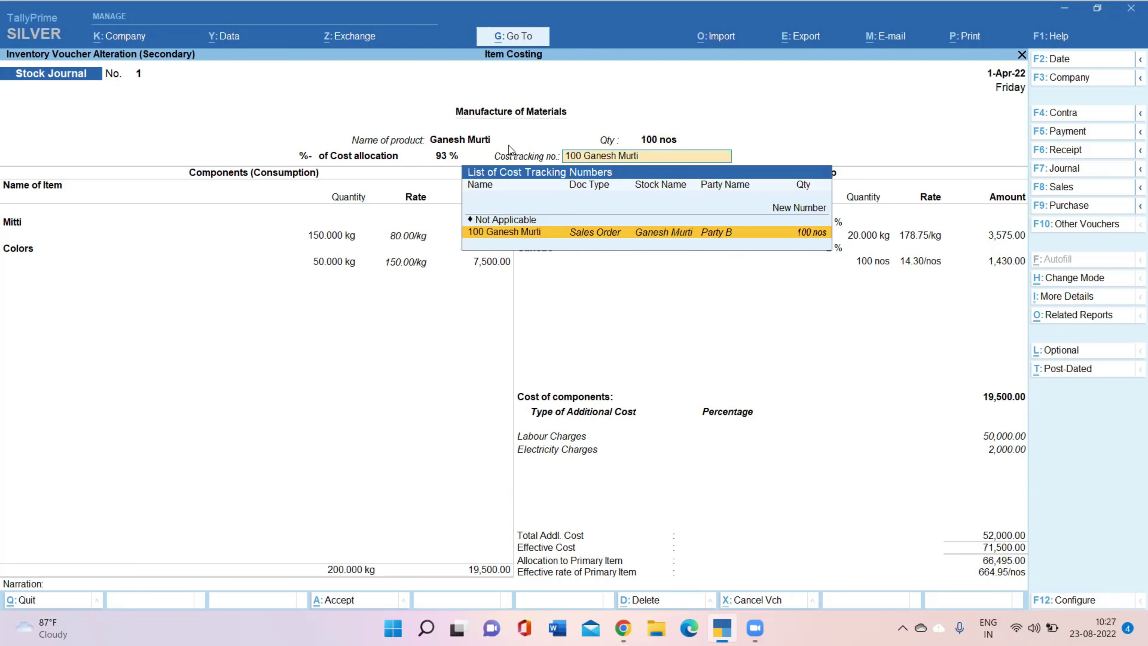
{"action": "key", "text": "BackSpace"}
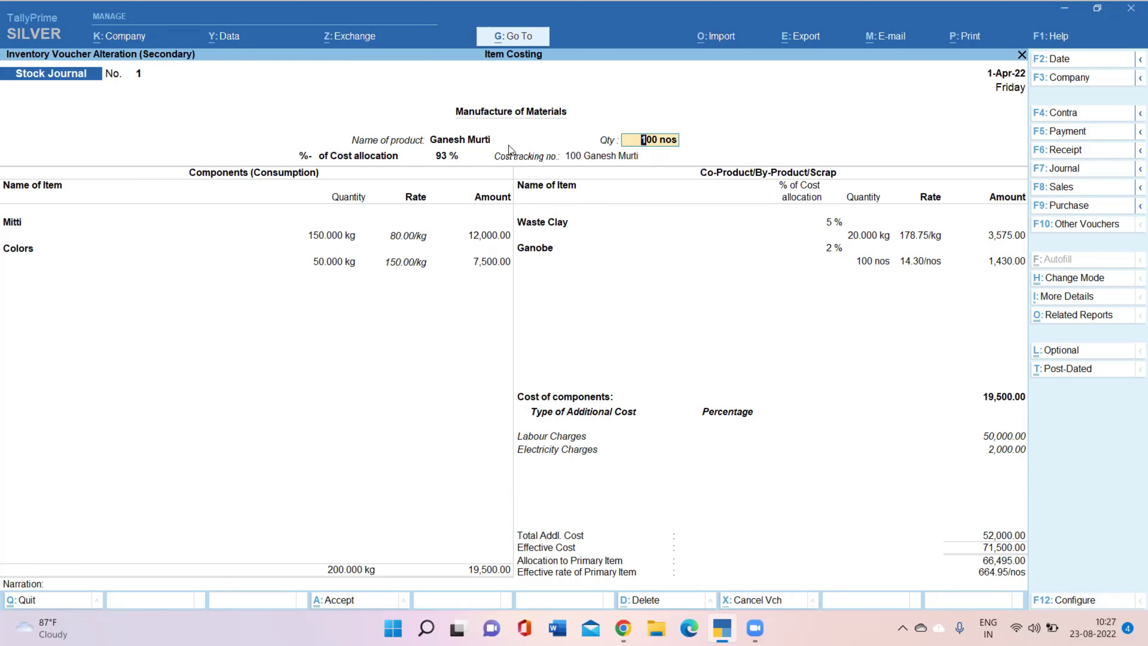
{"action": "key", "text": "Return"}
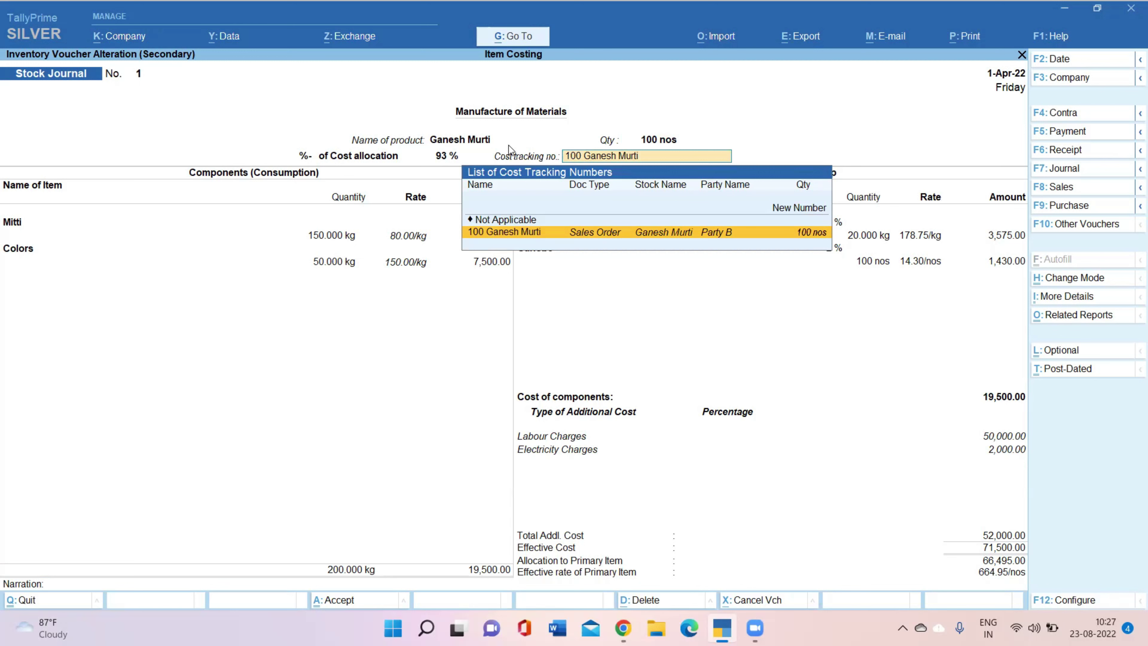
- Recheck the stock journal's 100 nos quantity and keep 100 Ganesh Murti as its cost tracking number
{"action": "key", "text": "Return"}
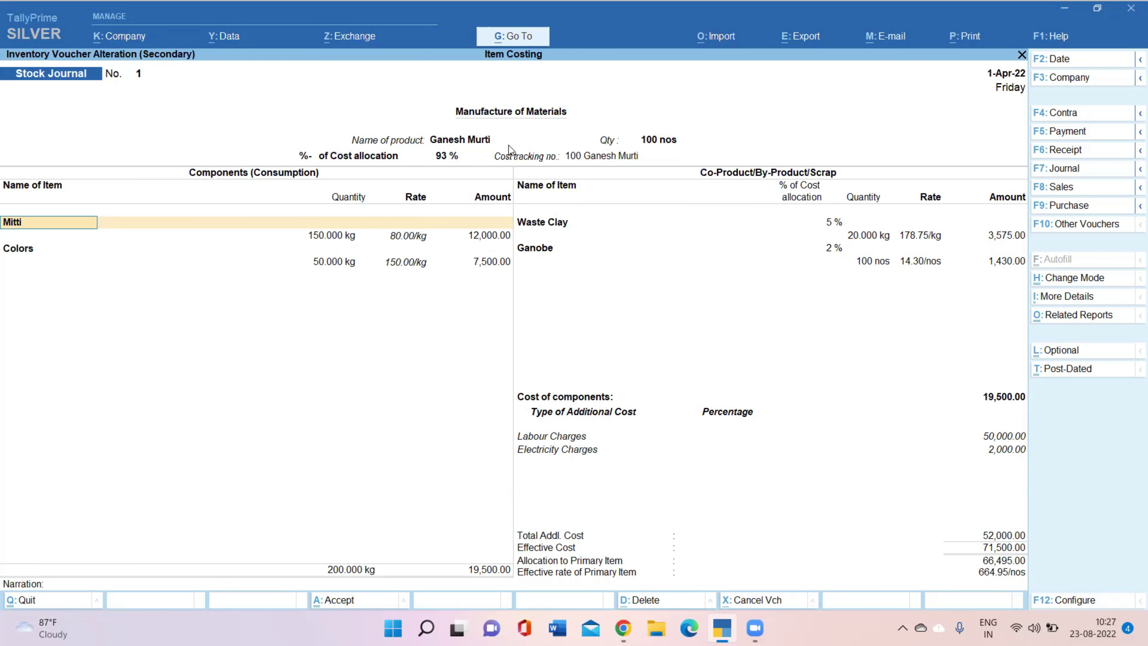
{"action": "key", "text": "BackSpace"}
{"action": "key", "text": "BackSpace"}
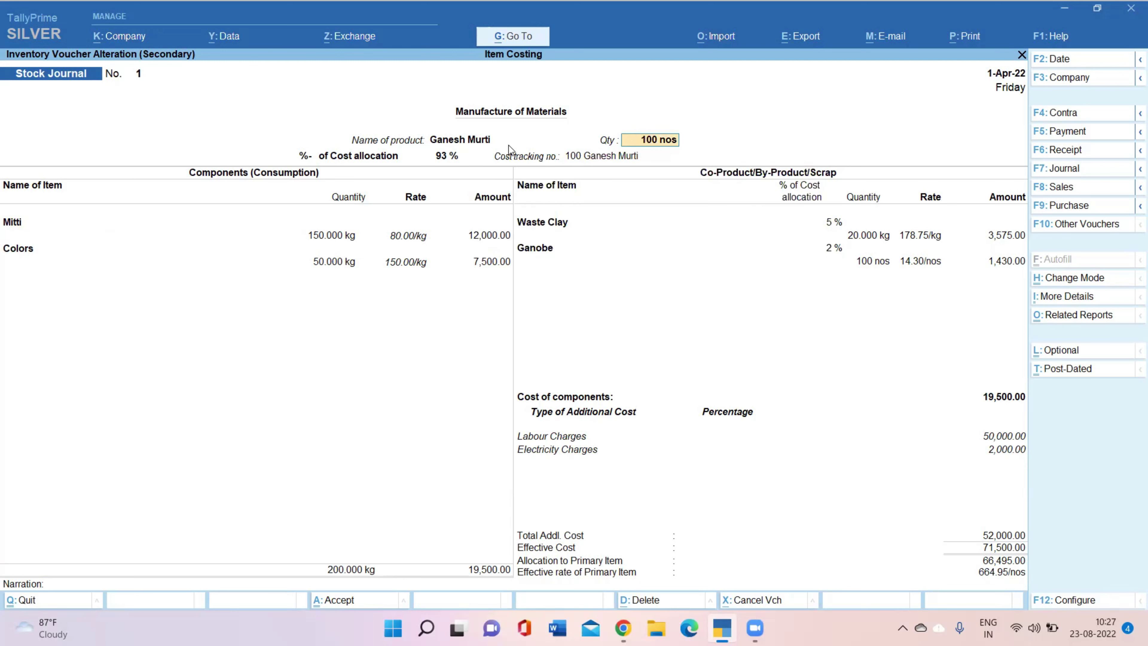
{"action": "key", "text": "Return"}
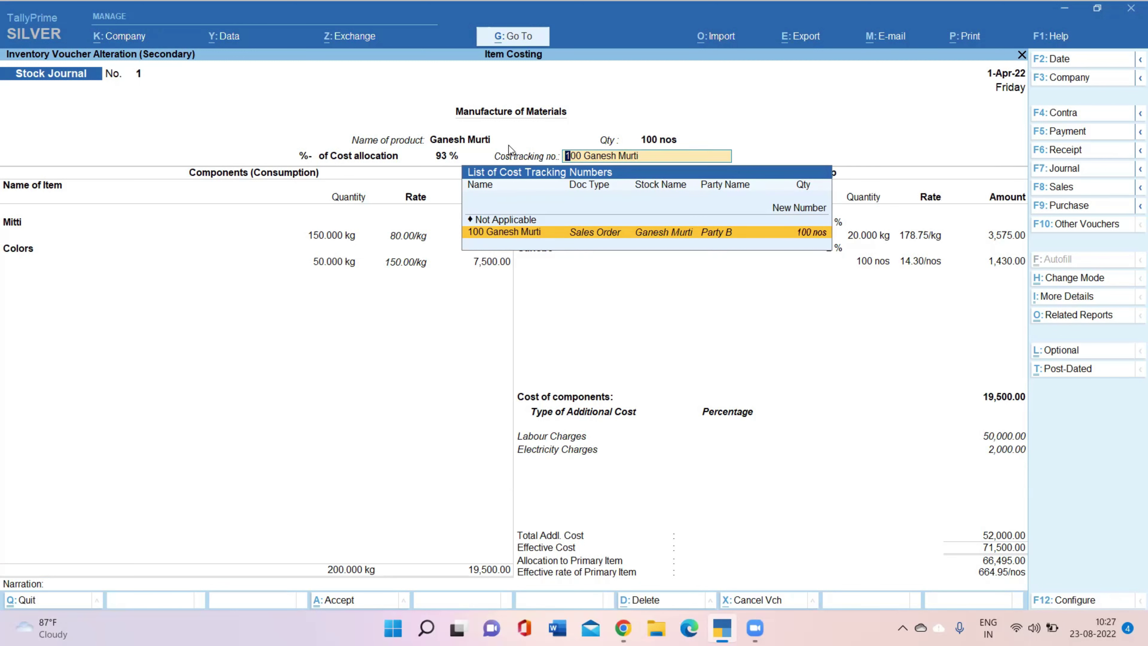
{"action": "key", "text": "Return"}
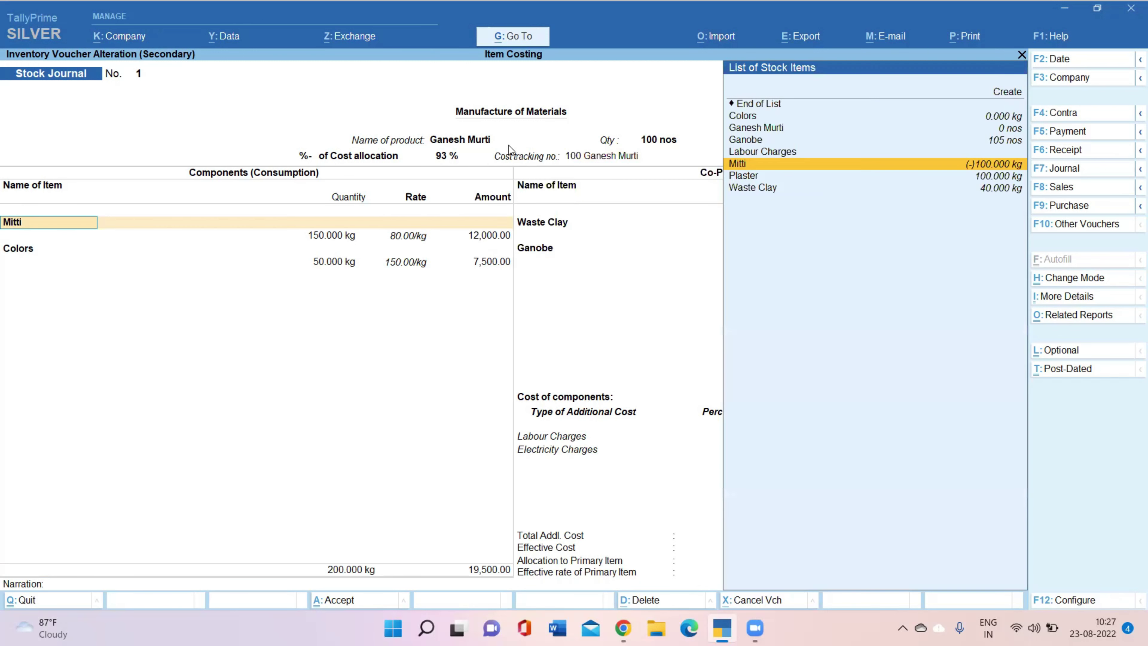
- Review the Mitti and Colors component lines, keeping their quantities and rates as entered
{"action": "key", "text": "Return"}
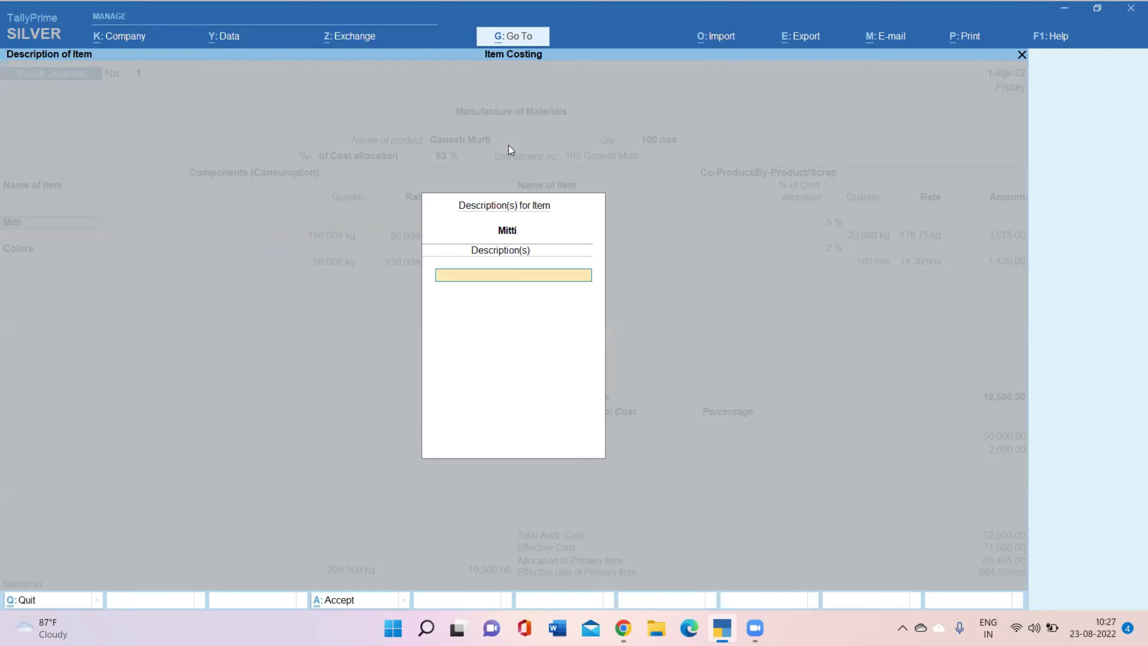
{"action": "key", "text": "Return"}
{"action": "key", "text": "Return"}
{"action": "key", "text": "Return"}
{"action": "key", "text": "Return"}
{"action": "key", "text": "Return"}
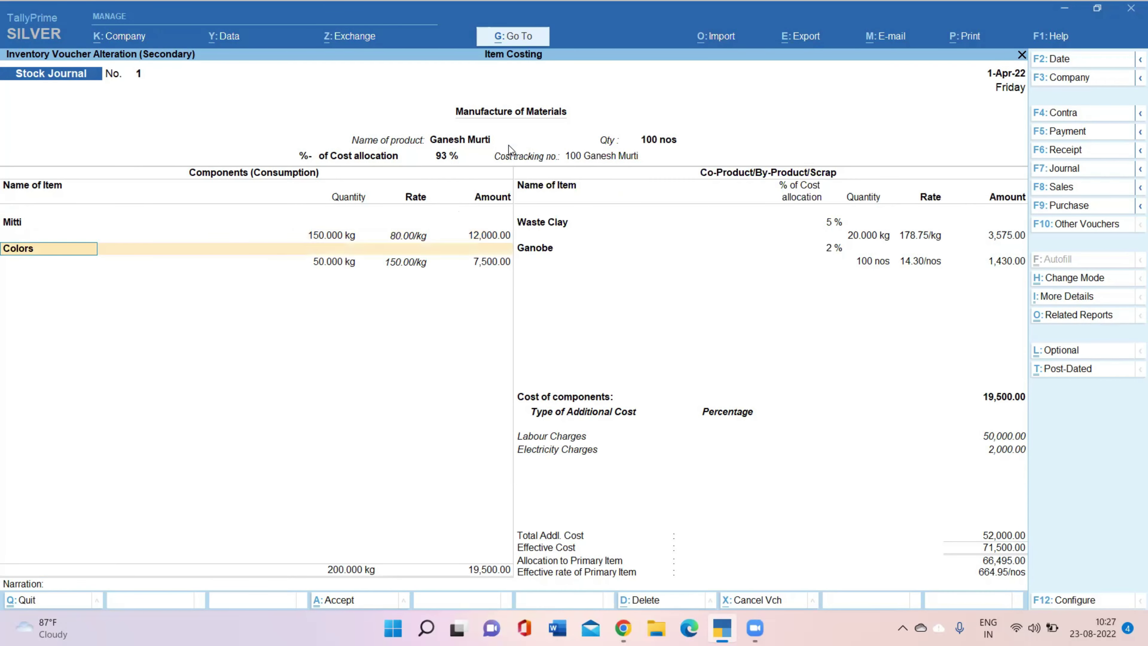
{"action": "key", "text": "Return"}
{"action": "key", "text": "Return"}
{"action": "key", "text": "Return"}
{"action": "key", "text": "Return"}
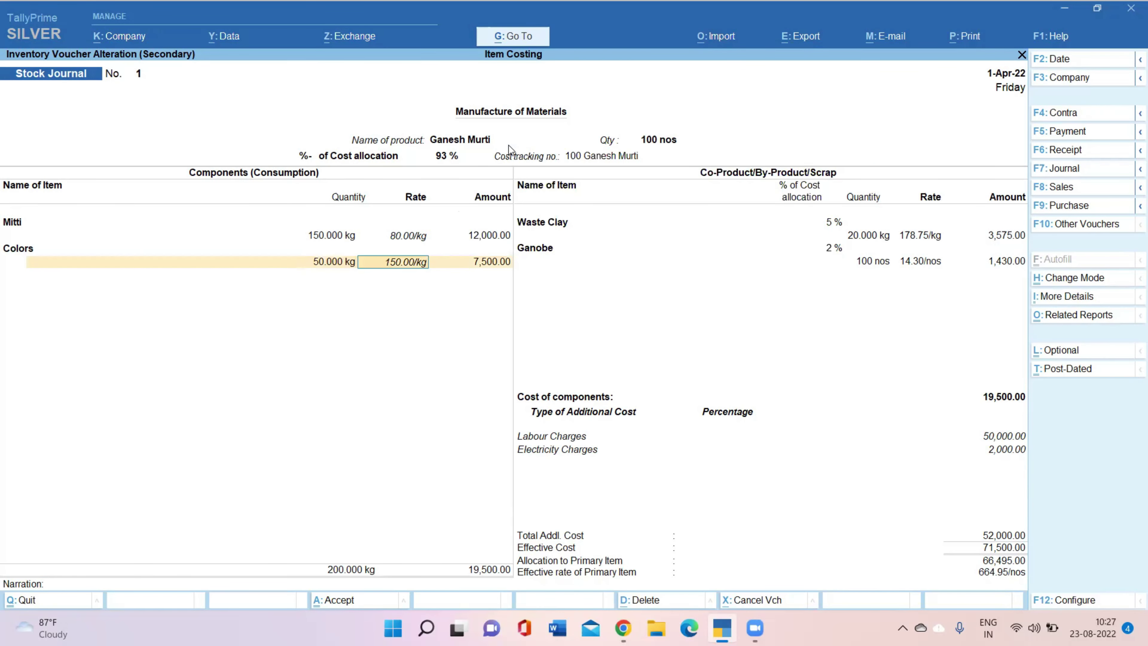
{"action": "key", "text": "Return"}
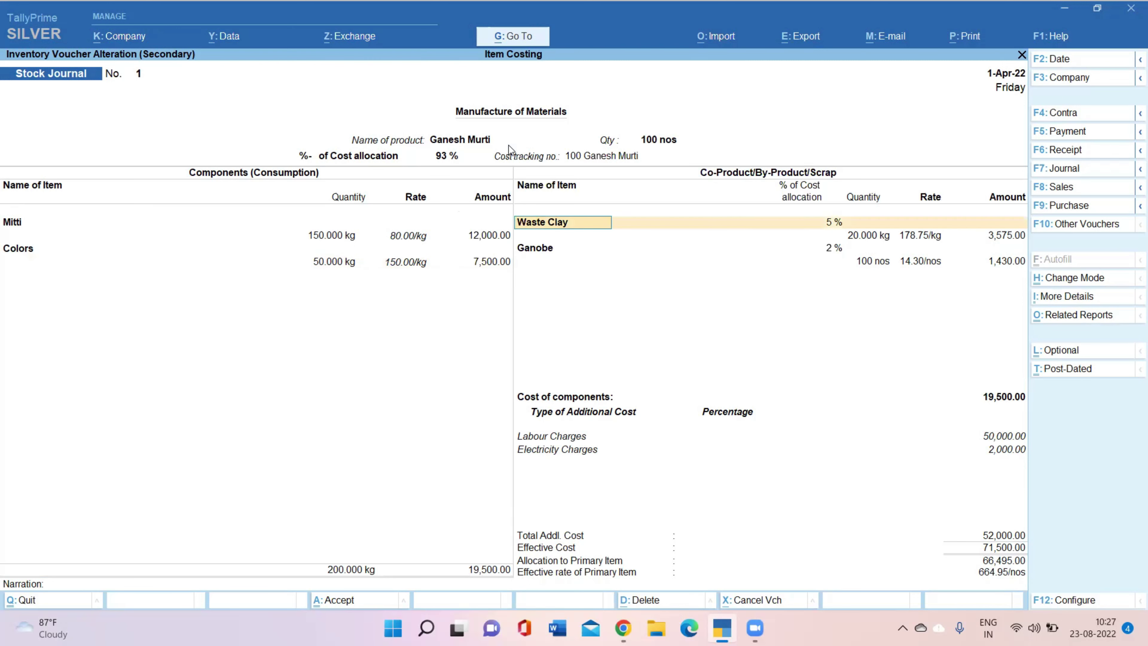
- Review the Waste Clay and Ganobe co-product lines, keeping their cost allocation percentages and quantities, and continue to the additional costs
{"action": "key", "text": "Return"}
{"action": "key", "text": "Return"}
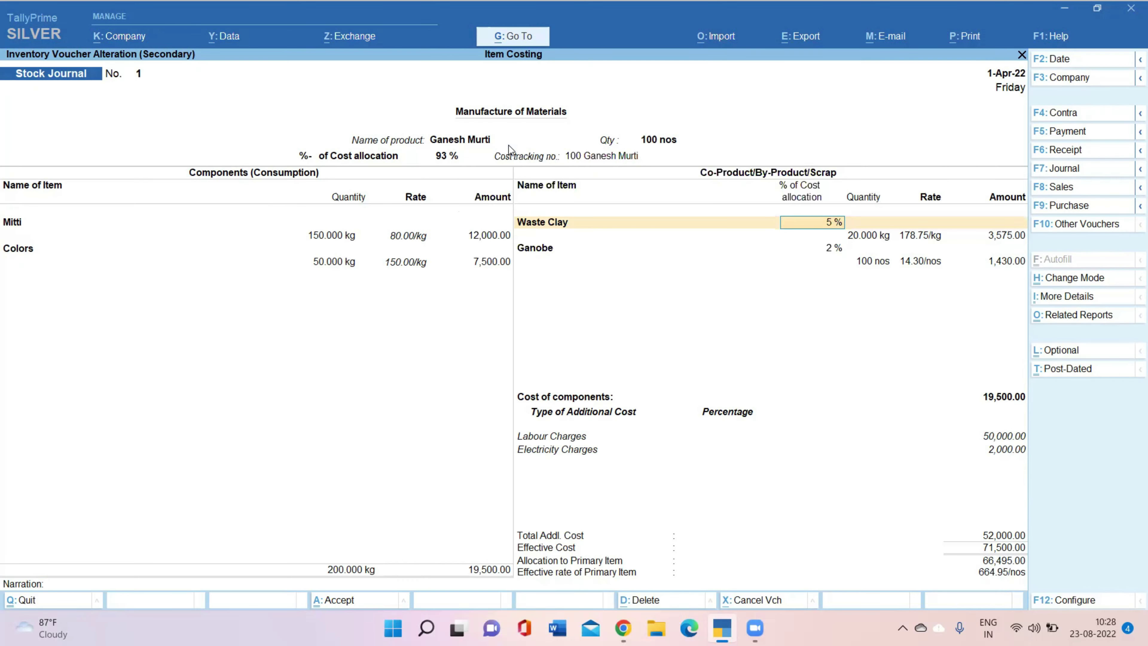
{"action": "key", "text": "Return"}
{"action": "key", "text": "Return"}
{"action": "key", "text": "Return"}
{"action": "key", "text": "Return"}
{"action": "key", "text": "Return"}
{"action": "key", "text": "Return"}
{"action": "key", "text": "Return"}
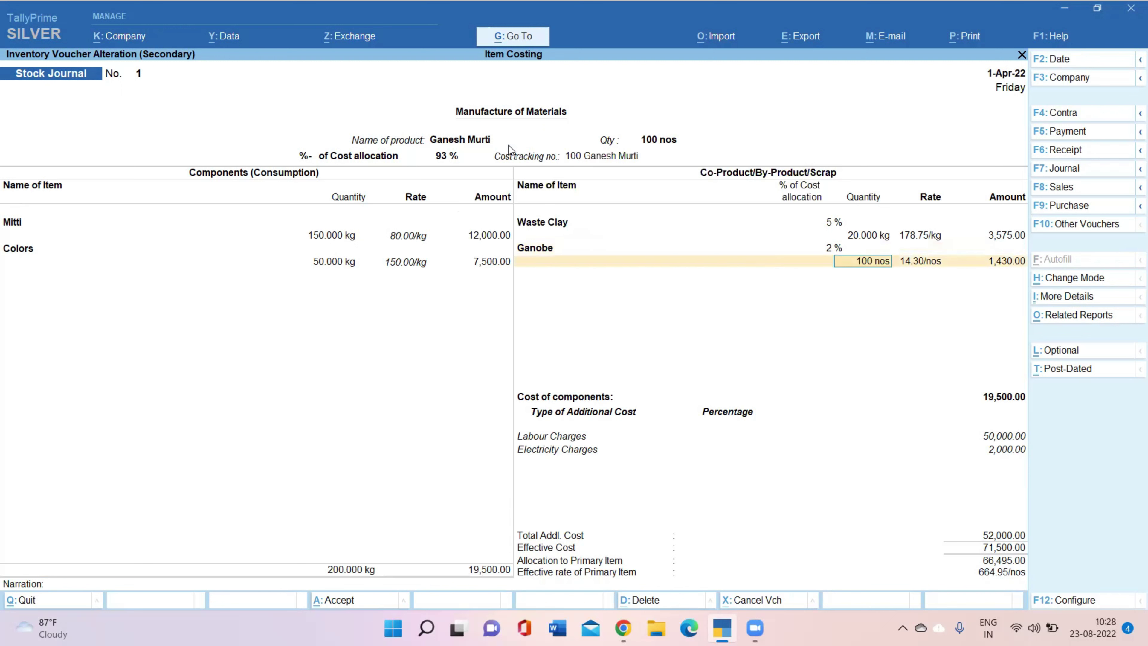
{"action": "key", "text": "Return"}
{"action": "key", "text": "Return"}
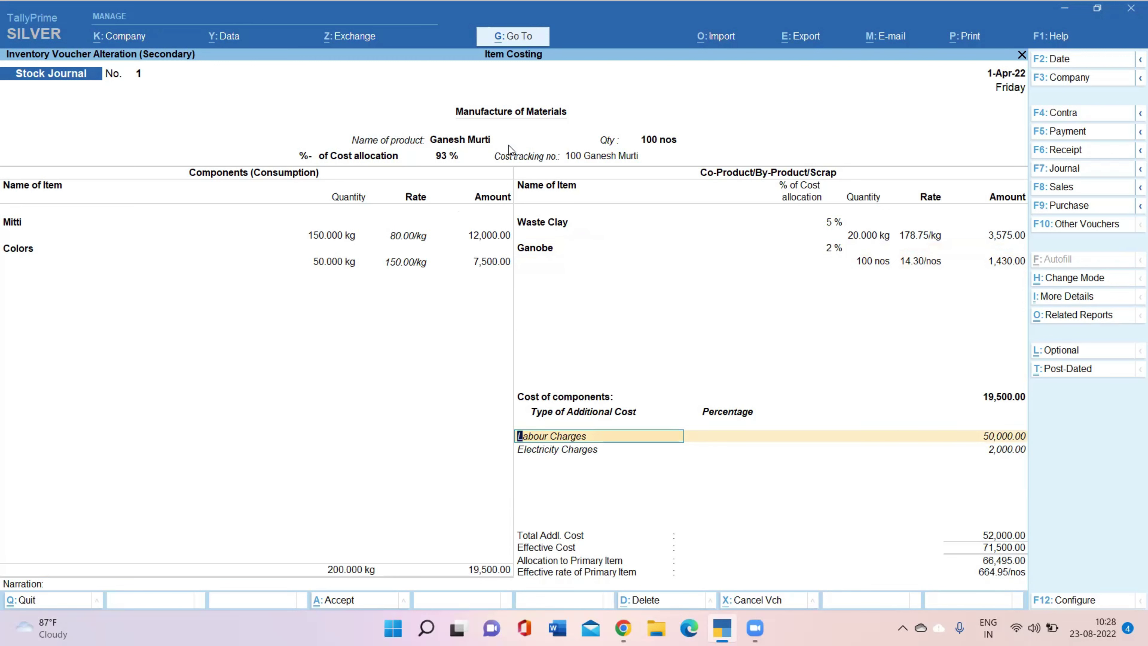
- Set the Labour Charges ledger to allow cost allocation for stock items, save it, and continue to the Electricity Charges line
{"action": "key", "text": "ctrl+Return"}
{"action": "key", "text": "Return"}
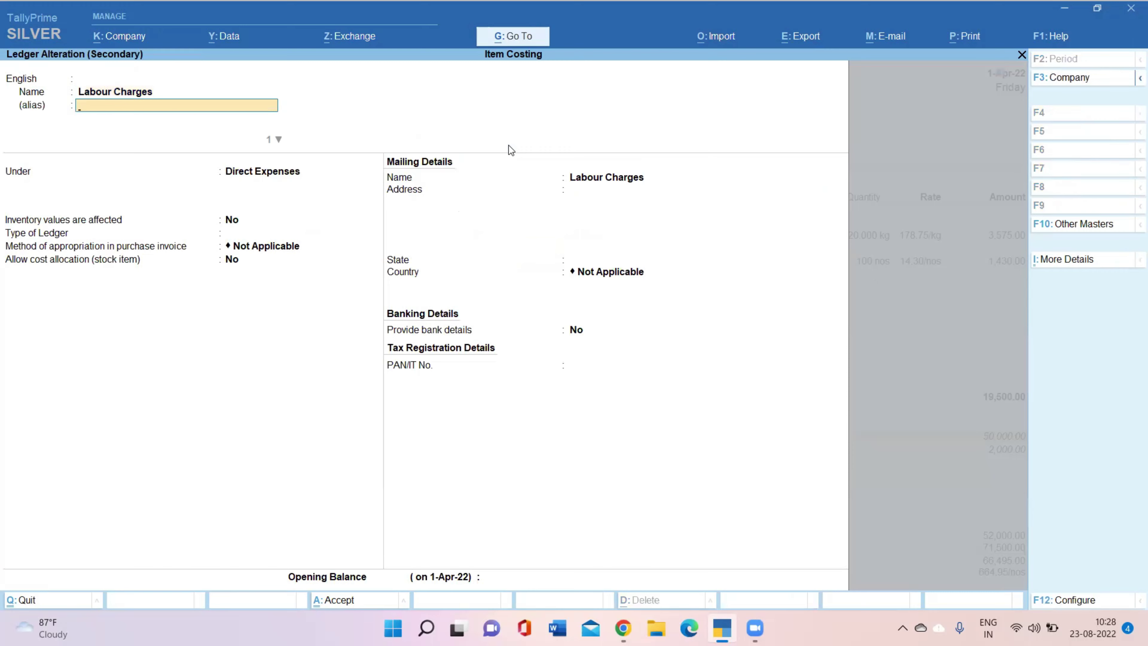
{"action": "key", "text": "Return"}
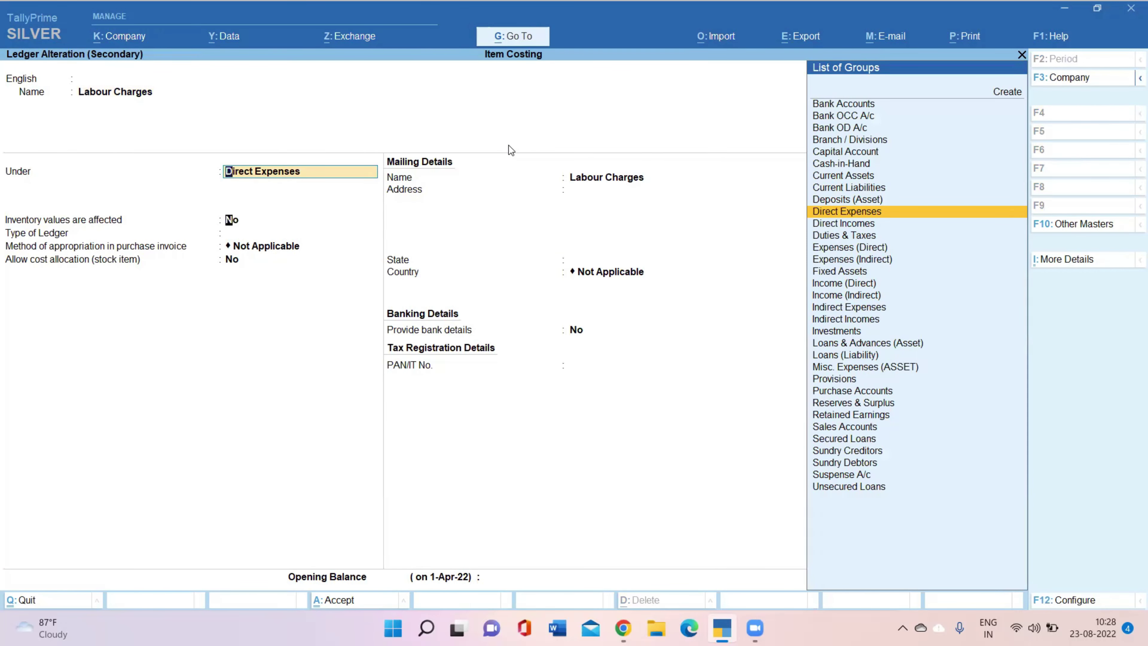
{"action": "key", "text": "Return"}
{"action": "key", "text": "Return"}
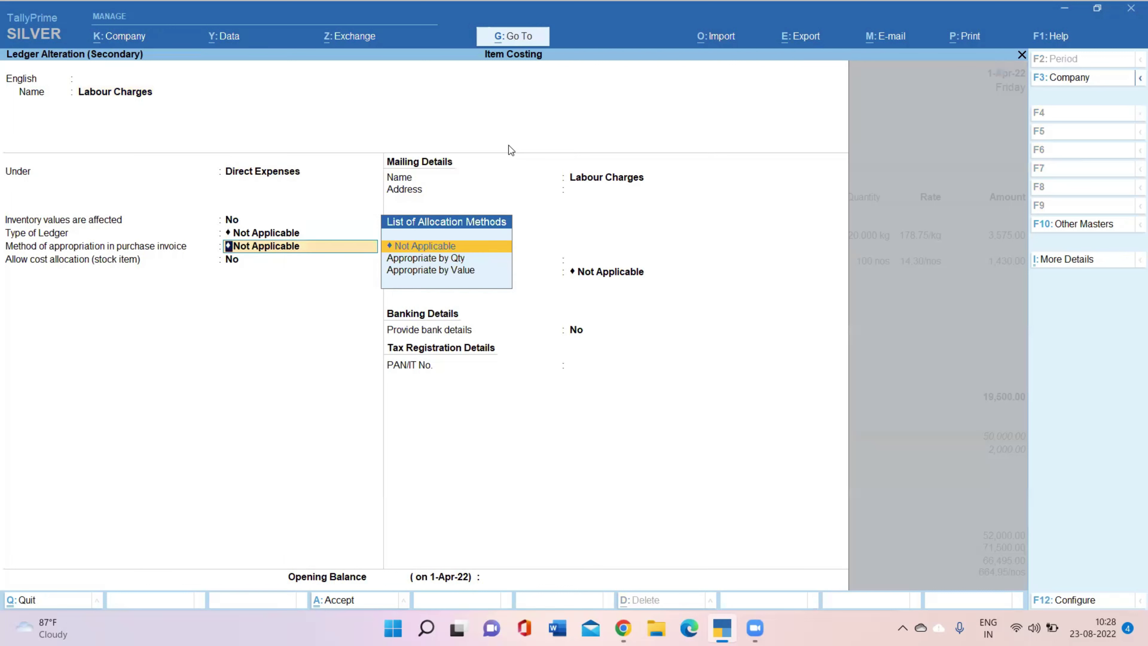
{"action": "key", "text": "Return"}
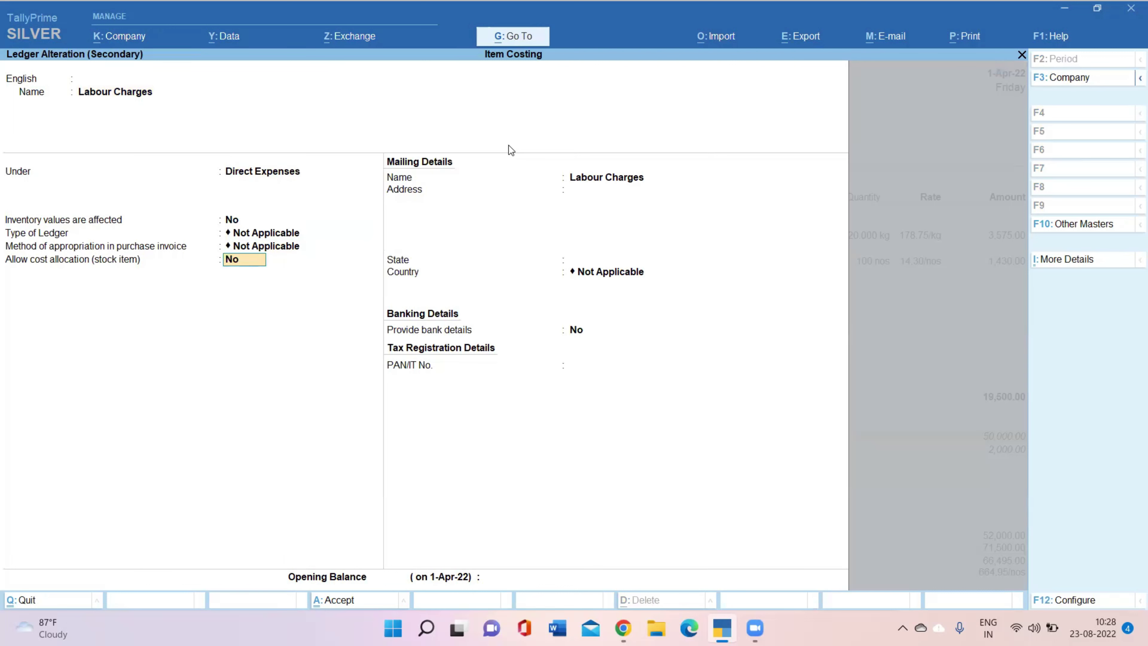
{"action": "type", "text": "y"}
{"action": "key", "text": "Return"}
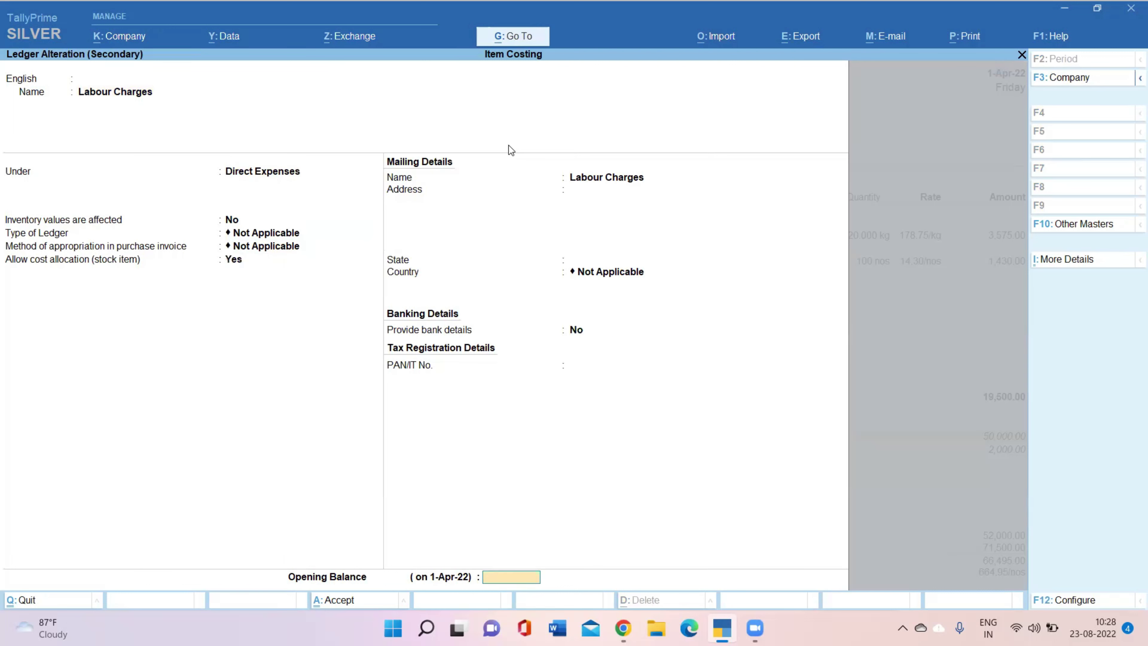
{"action": "key", "text": "Return"}
{"action": "key", "text": "y"}
{"action": "key", "text": "Return"}
{"action": "key", "text": "Return"}
- Check the Electricity Charges ledger from the additional cost line, keeping cost allocation for stock items set to Yes
{"action": "key", "text": "ctrl"}
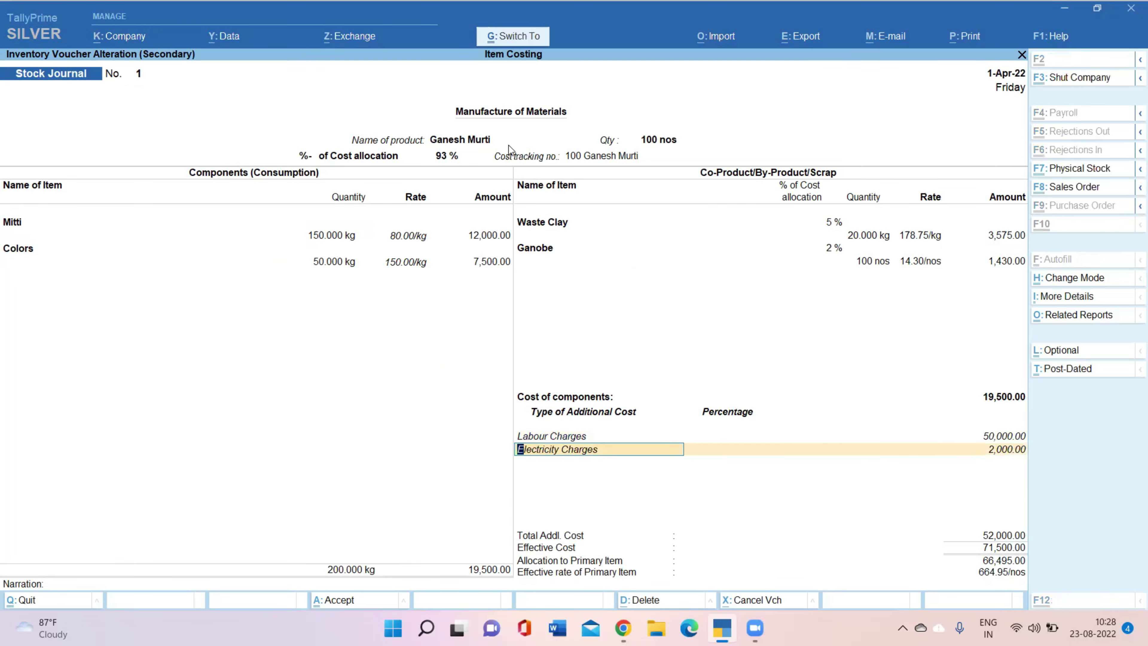
{"action": "key", "text": "ctrl+Return"}
{"action": "key", "text": "Return"}
{"action": "key", "text": "Return"}
{"action": "key", "text": "Return"}
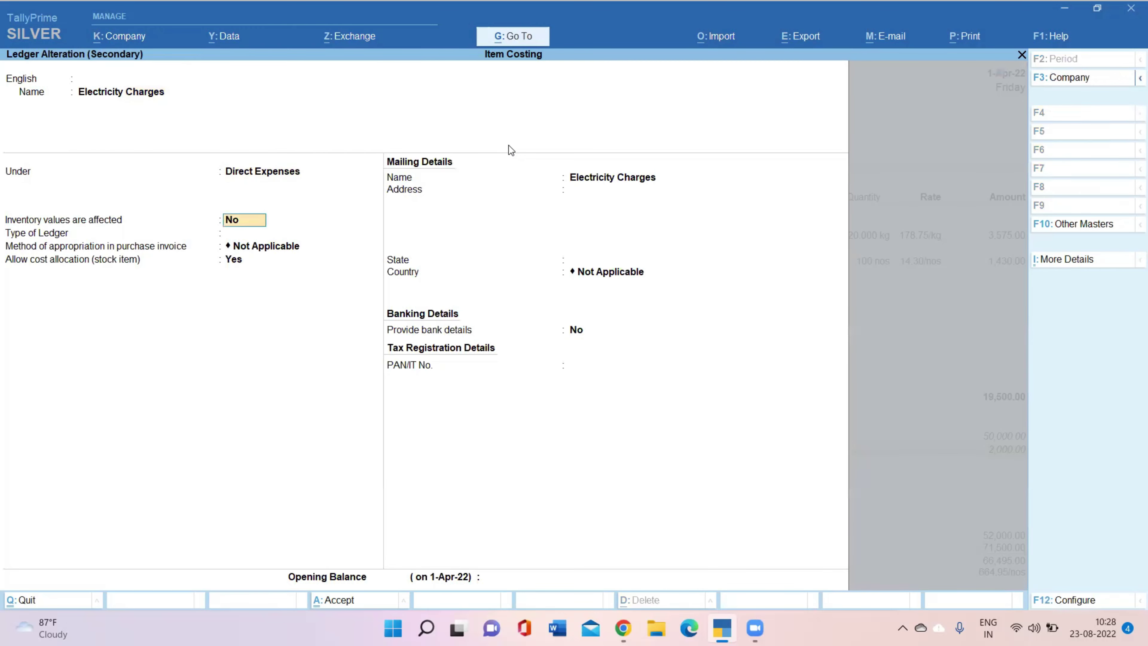
{"action": "key", "text": "Return"}
{"action": "key", "text": "Return"}
{"action": "key", "text": "Return"}
{"action": "key", "text": "Return"}
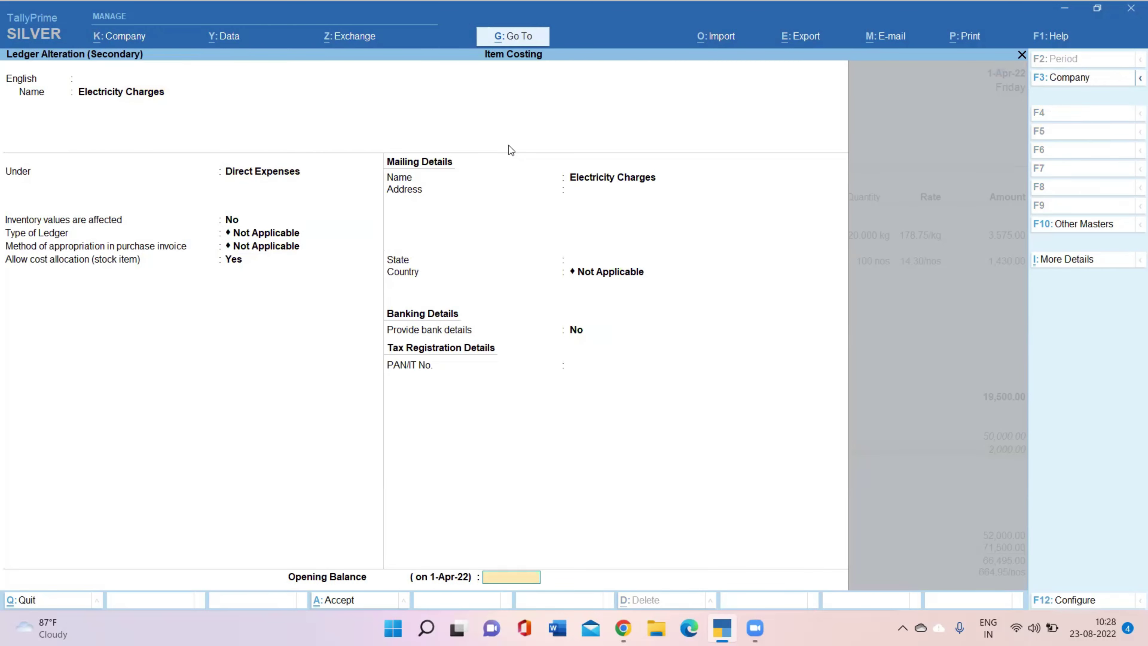
{"action": "key", "text": "Return"}
{"action": "key", "text": "Return"}
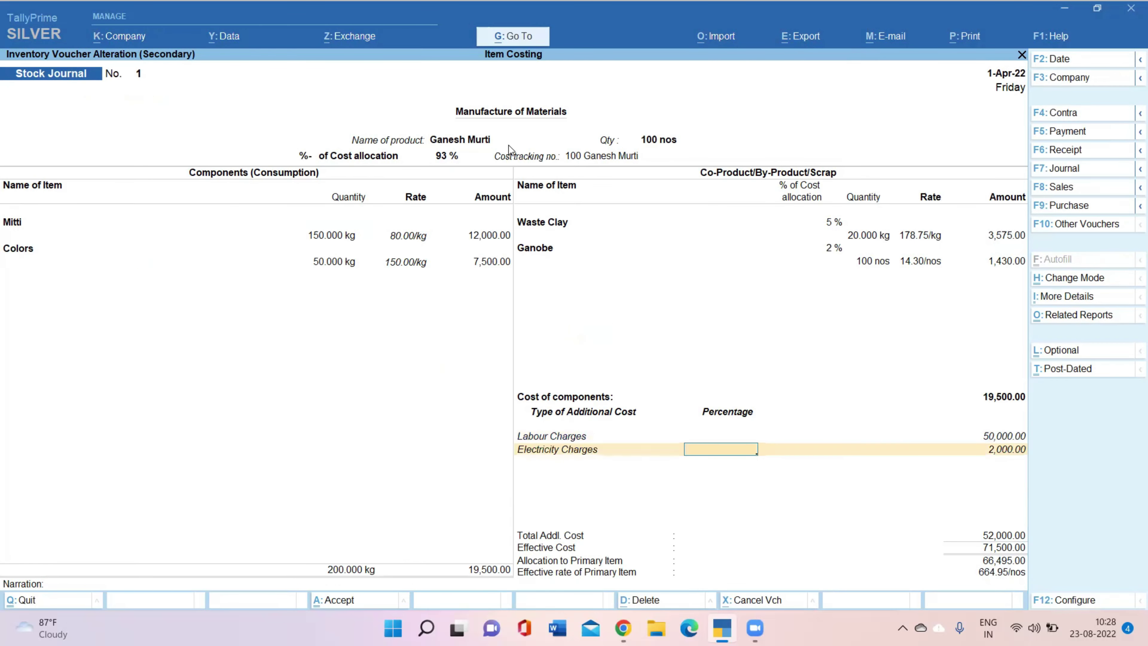
- Keep the Electricity Charges amount and save the Ganesh Murti stock journal
{"action": "key", "text": "Return"}
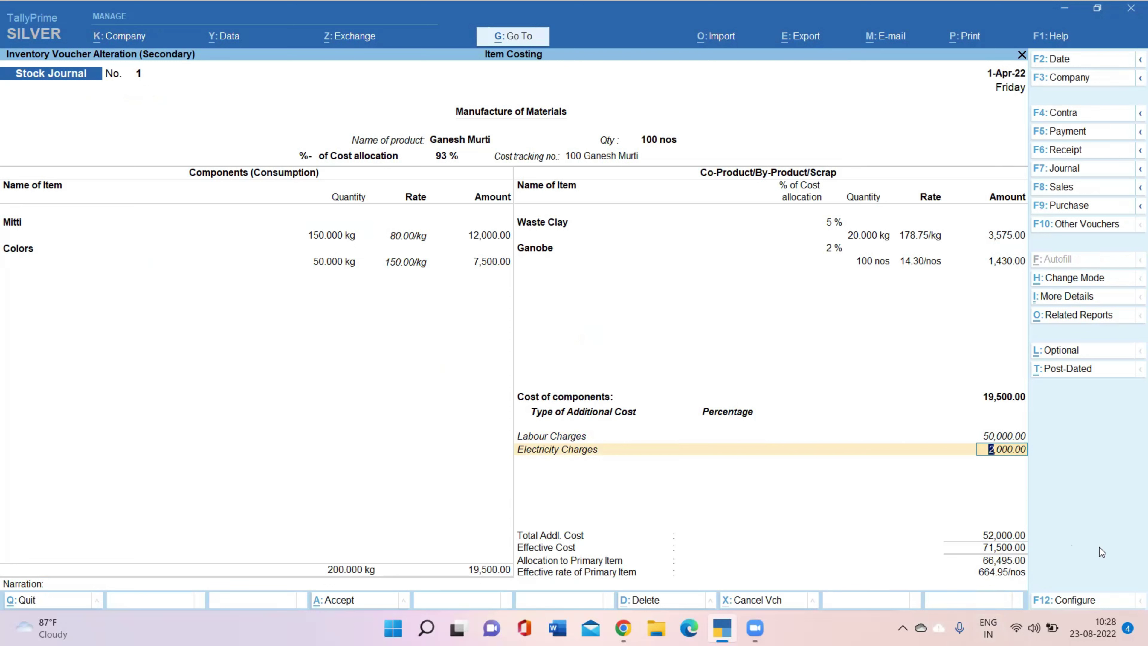
{"action": "key", "text": "Return"}
{"action": "key", "text": "Return"}
{"action": "key", "text": "Return"}
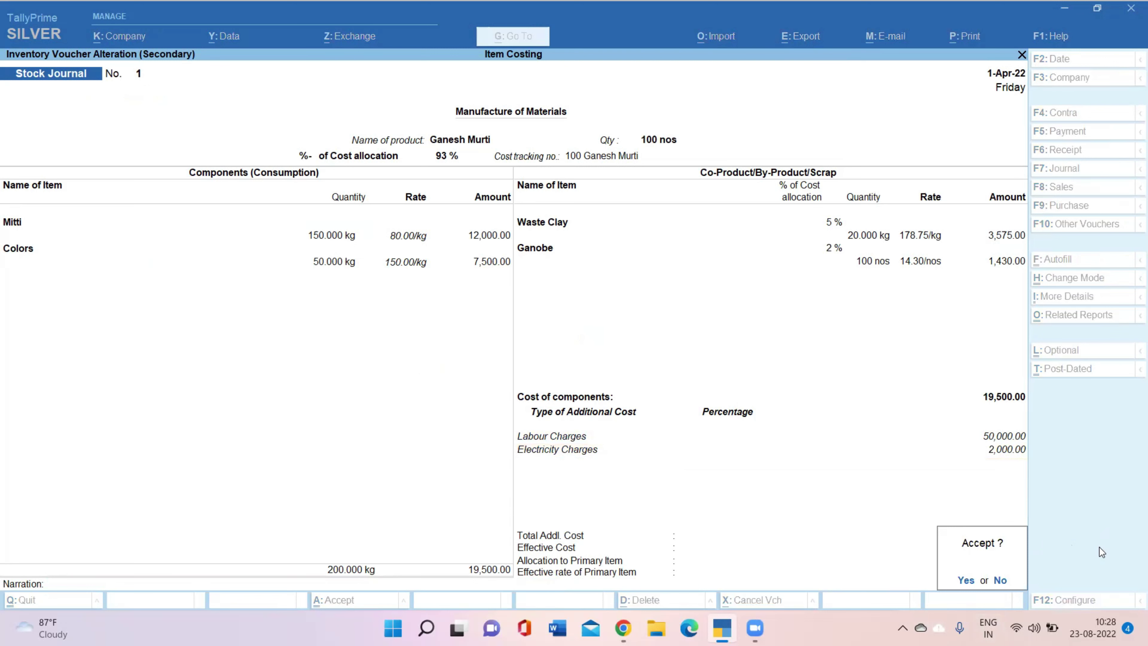
{"action": "key", "text": "y"}
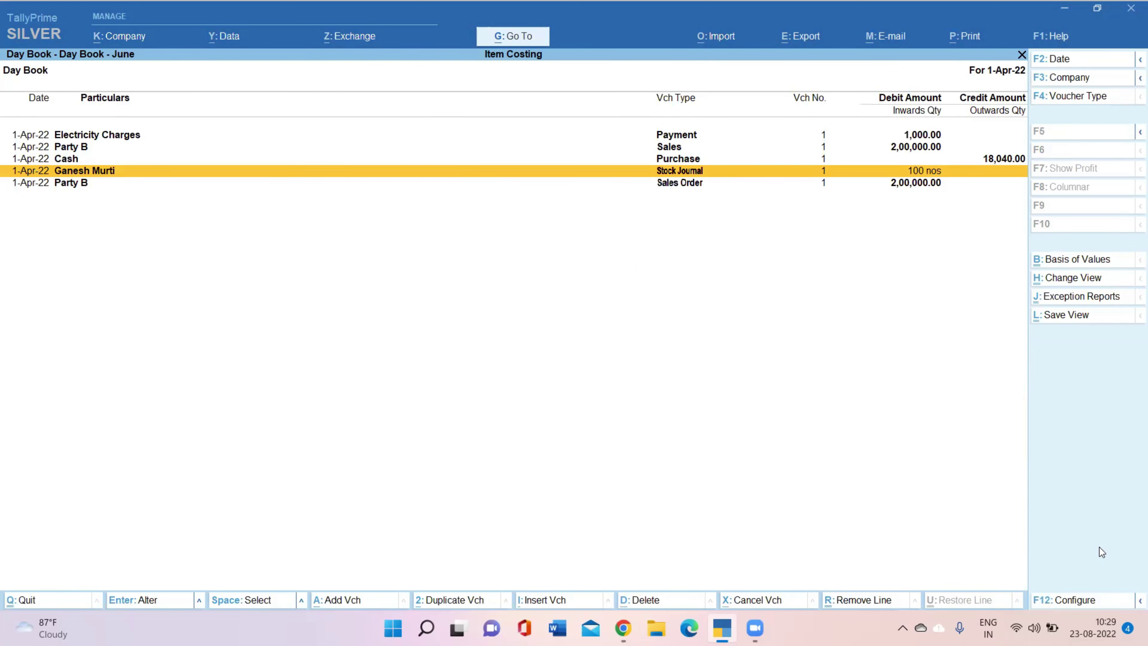
- Leave the Day Book and examine the closing quantities, rates and values of the items in the Stock Summary
{"action": "key", "text": "Escape"}
{"action": "key", "text": "Down"}
{"action": "key", "text": "Down"}
{"action": "key", "text": "Down"}
{"action": "key", "text": "Down"}
{"action": "key", "text": "Up"}
{"action": "key", "text": "Up"}
{"action": "key", "text": "Up"}
{"action": "key", "text": "Down"}
{"action": "key", "text": "Down"}
{"action": "key", "text": "Return"}
{"action": "key", "text": "Escape"}
{"action": "key", "text": "Down"}
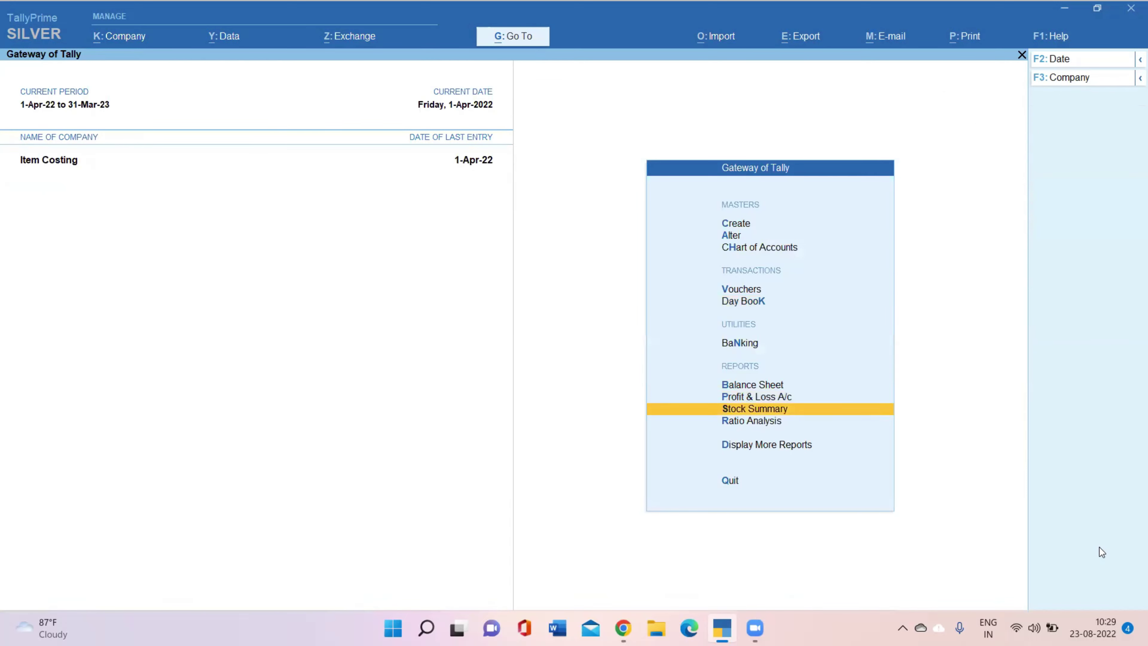
{"action": "key", "text": "Return"}
{"action": "key", "text": "Down"}
{"action": "key", "text": "Down"}
{"action": "key", "text": "Down"}
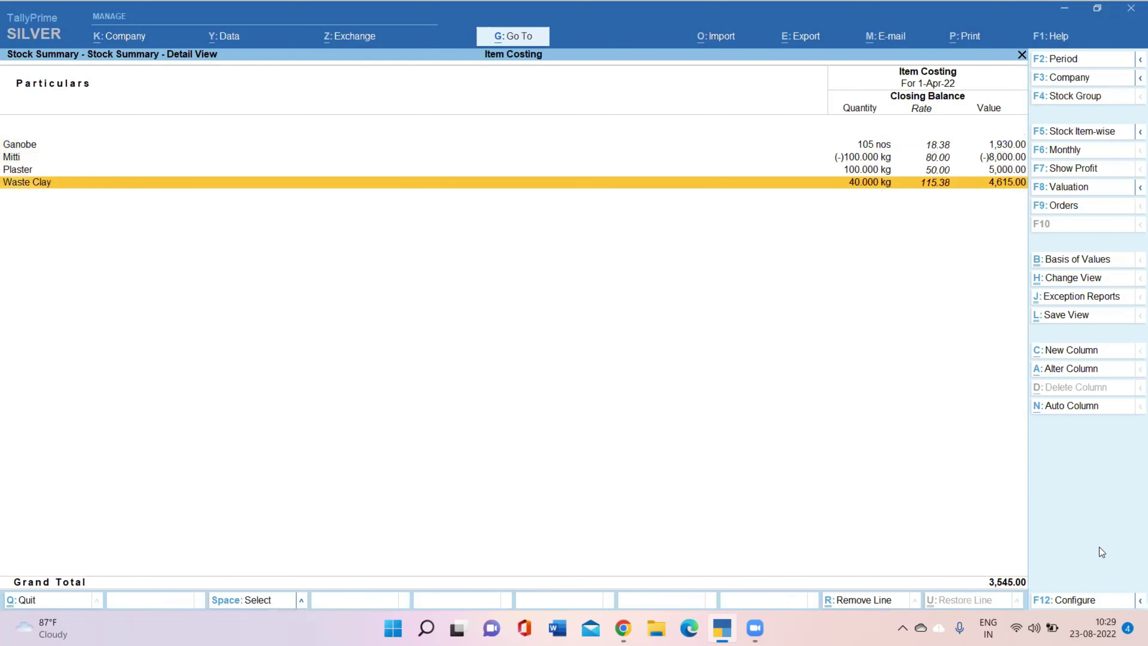
{"action": "key", "text": "Up"}
{"action": "key", "text": "Up"}
{"action": "key", "text": "Up"}
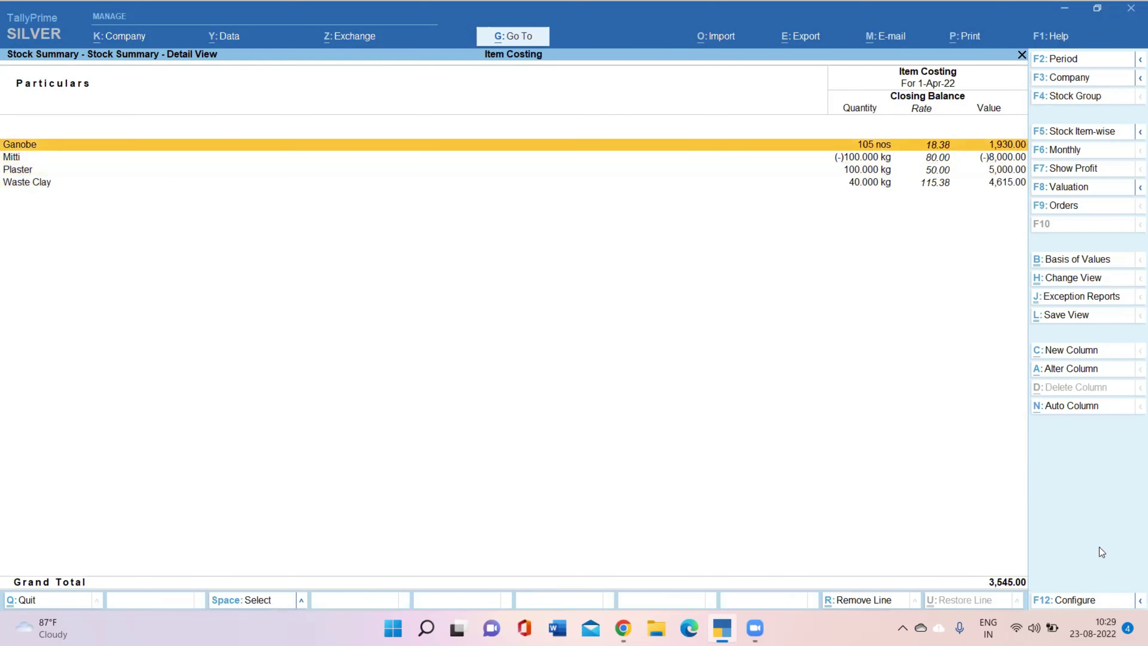
- Return to the Day Book and open the Electricity Charges payment voucher dated 1-Apr-22
{"action": "key", "text": "Escape"}
{"action": "key", "text": "Up"}
{"action": "key", "text": "Up"}
{"action": "key", "text": "Up"}
{"action": "key", "text": "Up"}
{"action": "key", "text": "Up"}
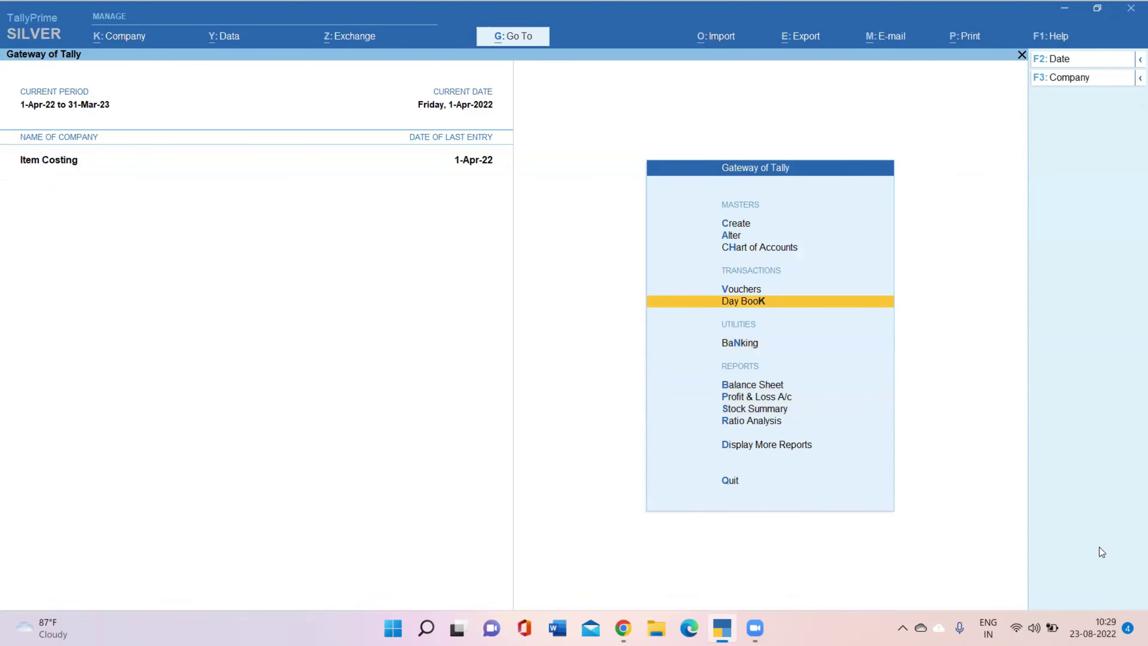
{"action": "key", "text": "Down"}
{"action": "key", "text": "Return"}
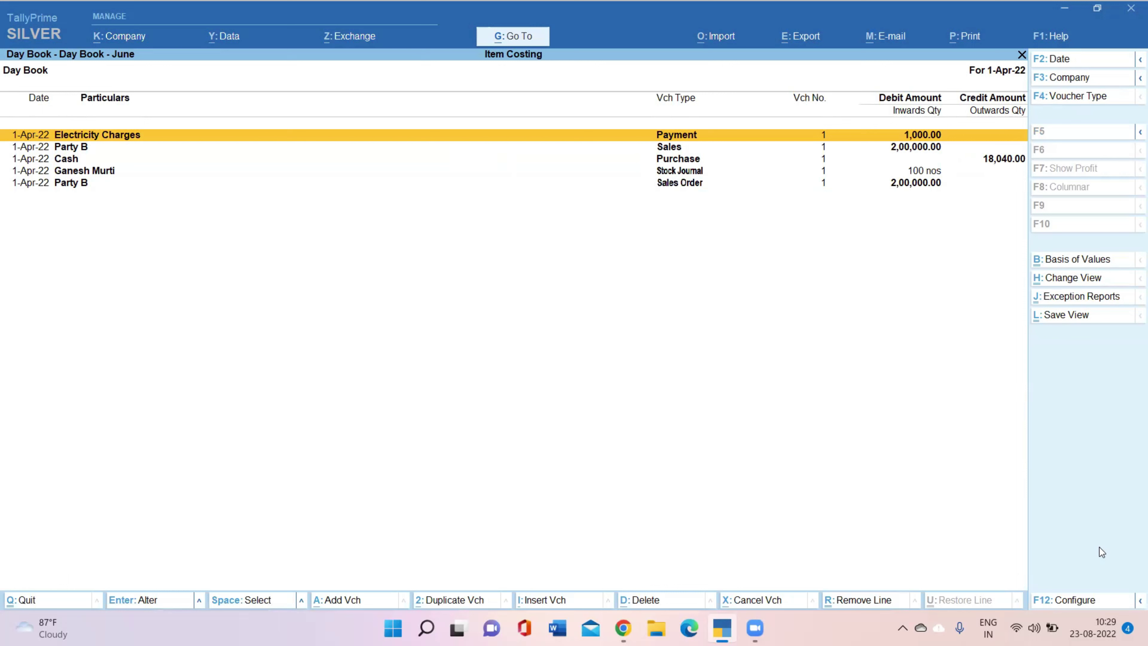
{"action": "key", "text": "Return"}
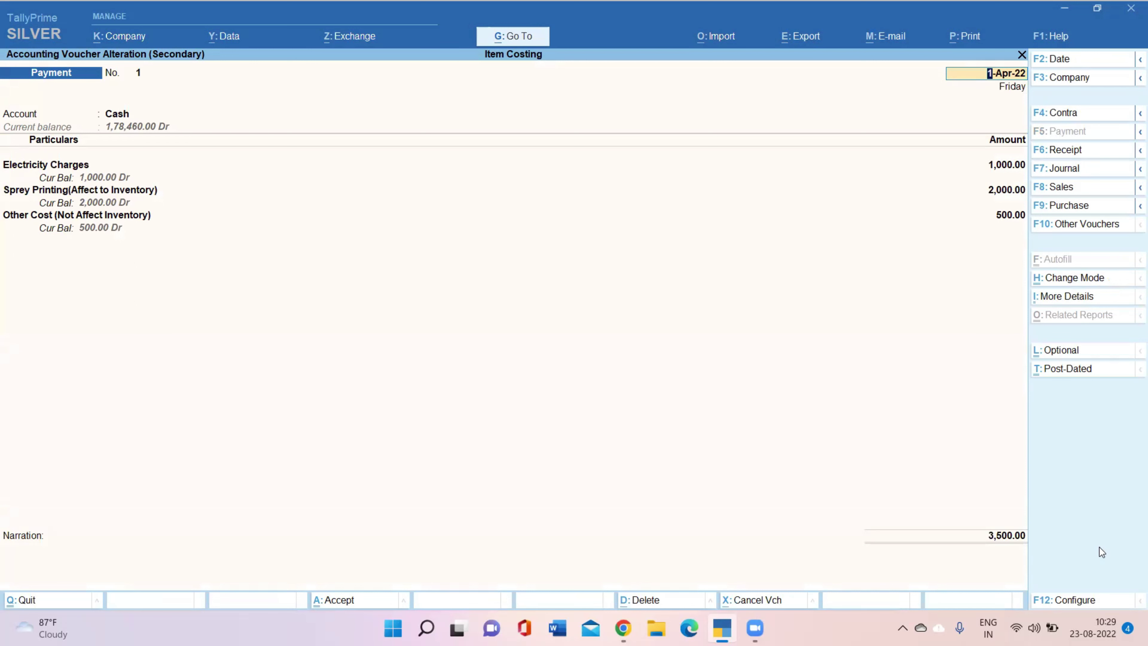
- Check the Electricity Charges ledger from the payment voucher, keeping it under Direct Expenses with stock item cost allocation set to Yes
{"action": "key", "text": "Return"}
{"action": "key", "text": "Return"}
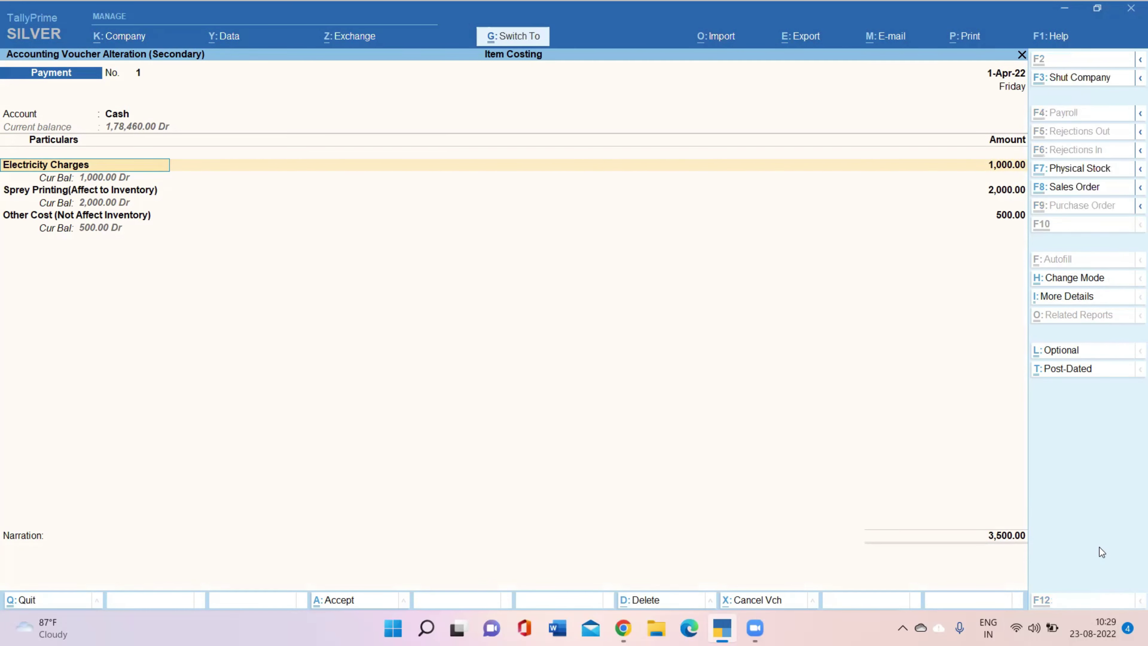
{"action": "key", "text": "ctrl+Return"}
{"action": "key", "text": "Return"}
{"action": "key", "text": "Return"}
{"action": "key", "text": "Return"}
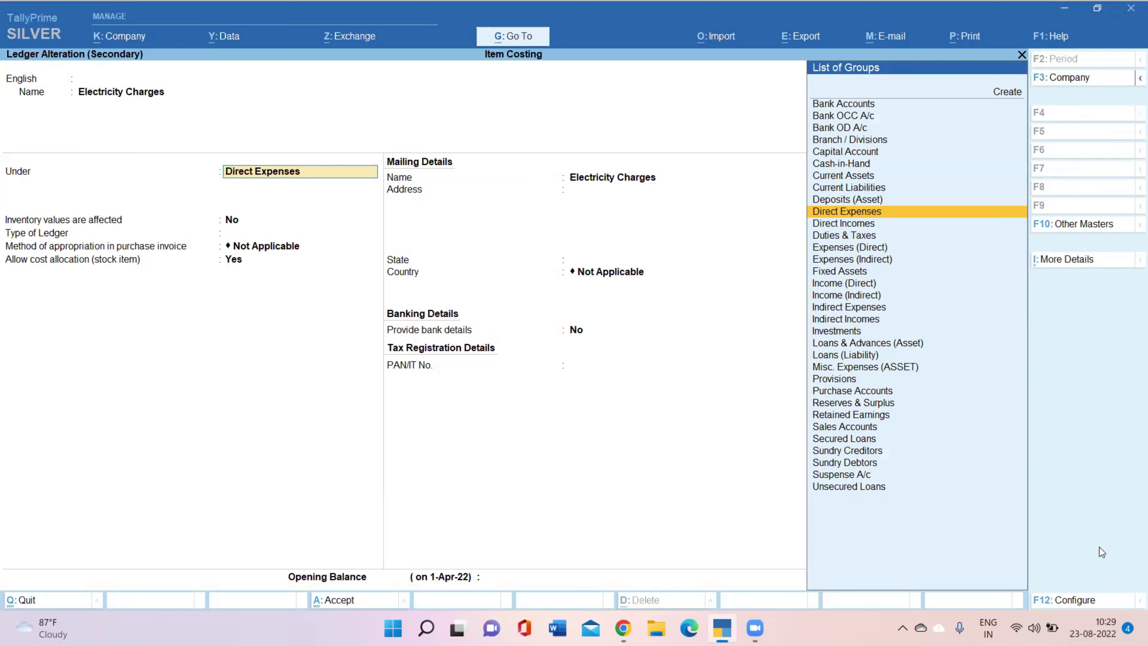
{"action": "key", "text": "Return"}
{"action": "key", "text": "Return"}
{"action": "key", "text": "Return"}
{"action": "key", "text": "Return"}
{"action": "key", "text": "Return"}
{"action": "key", "text": "Return"}
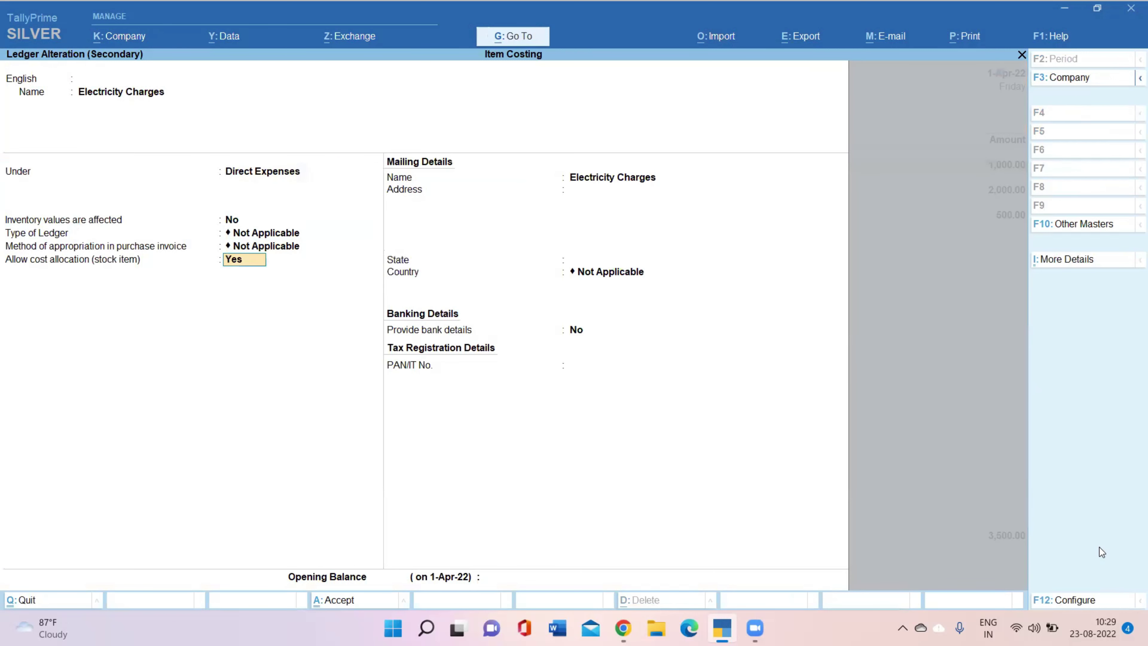
{"action": "key", "text": "Return"}
- Accept the Electricity Charges ledger and leave its stock item cost allocation in the payment voucher as Not Applicable
{"action": "key", "text": "Return"}
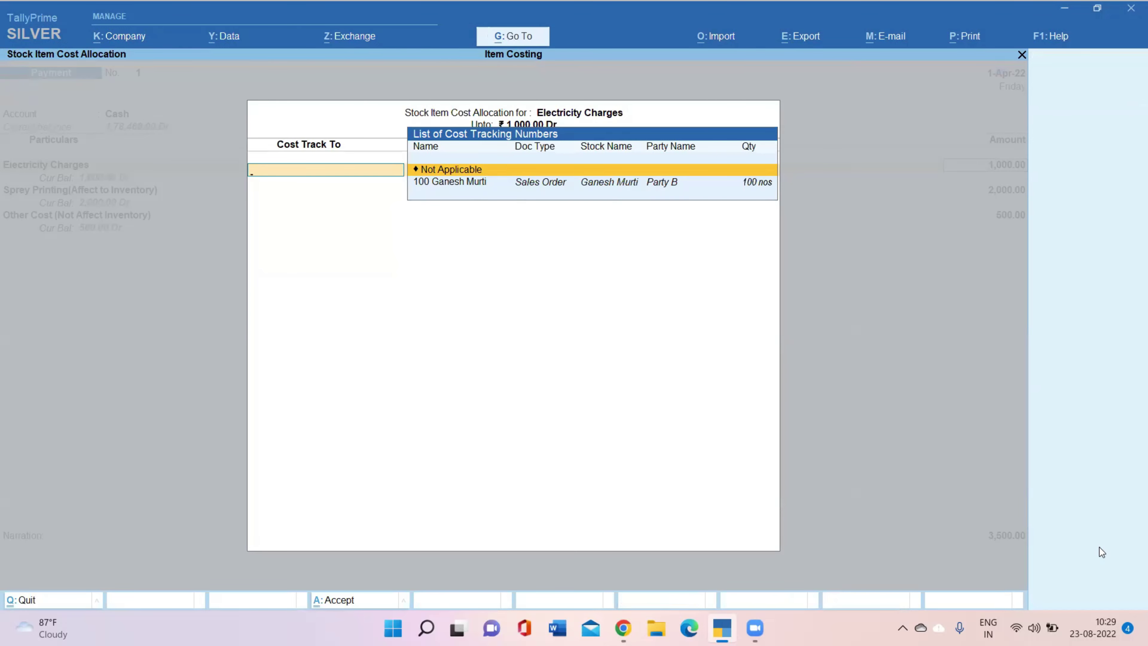
{"action": "key", "text": "Return"}
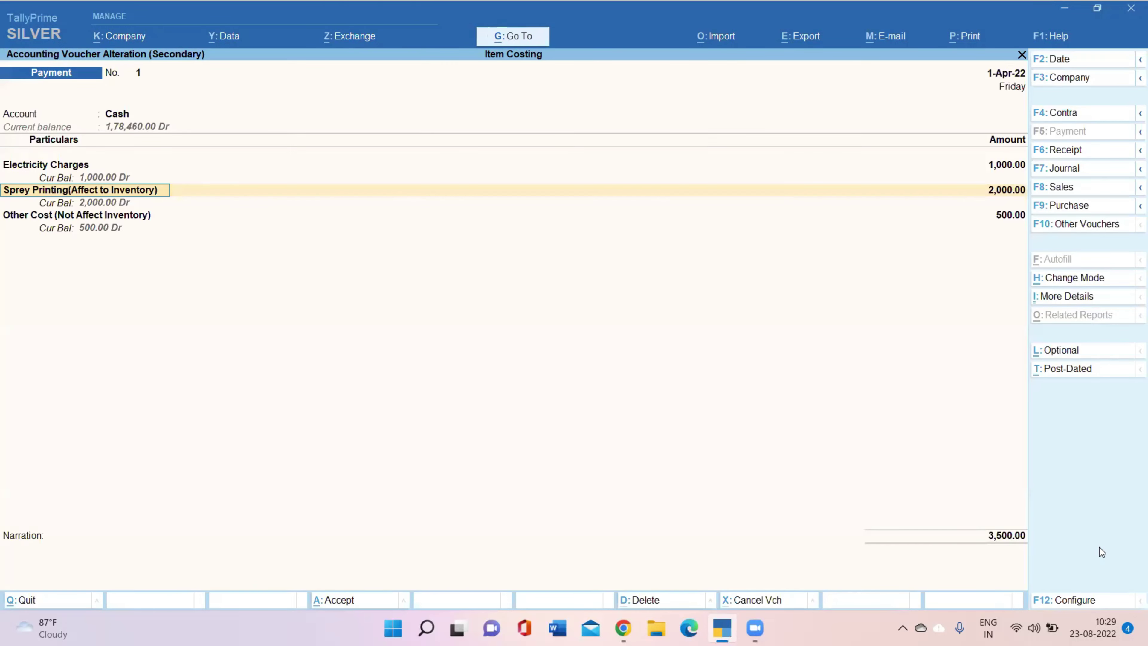
{"action": "key", "text": "BackSpace"}
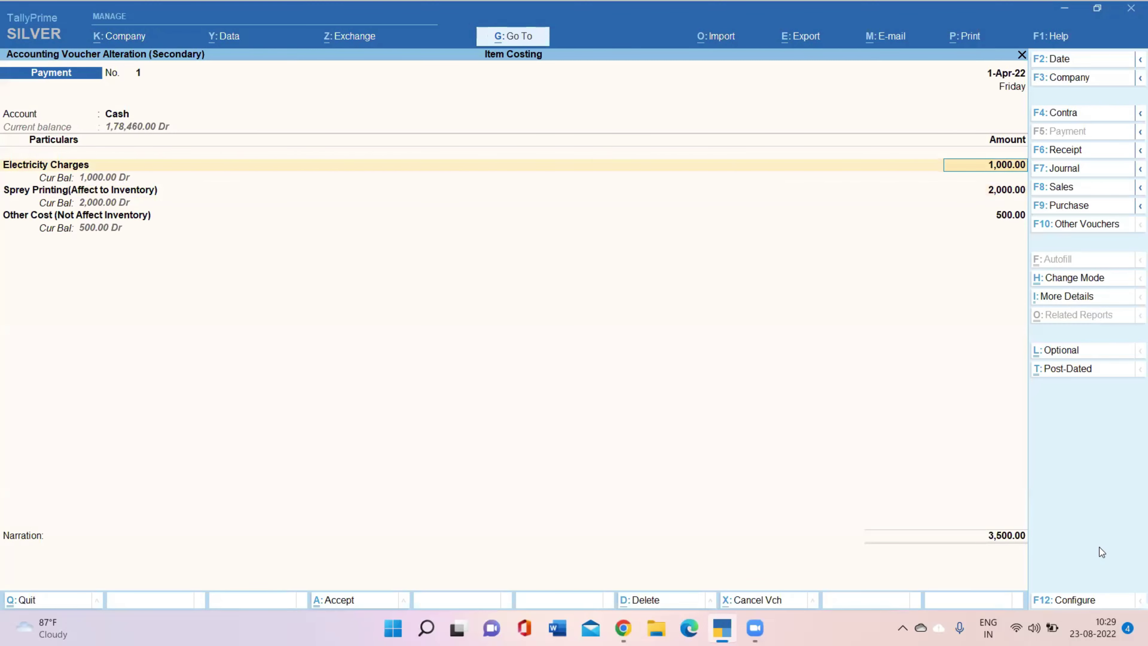
{"action": "key", "text": "BackSpace"}
{"action": "key", "text": "Return"}
{"action": "key", "text": "Return"}
{"action": "key", "text": "Return"}
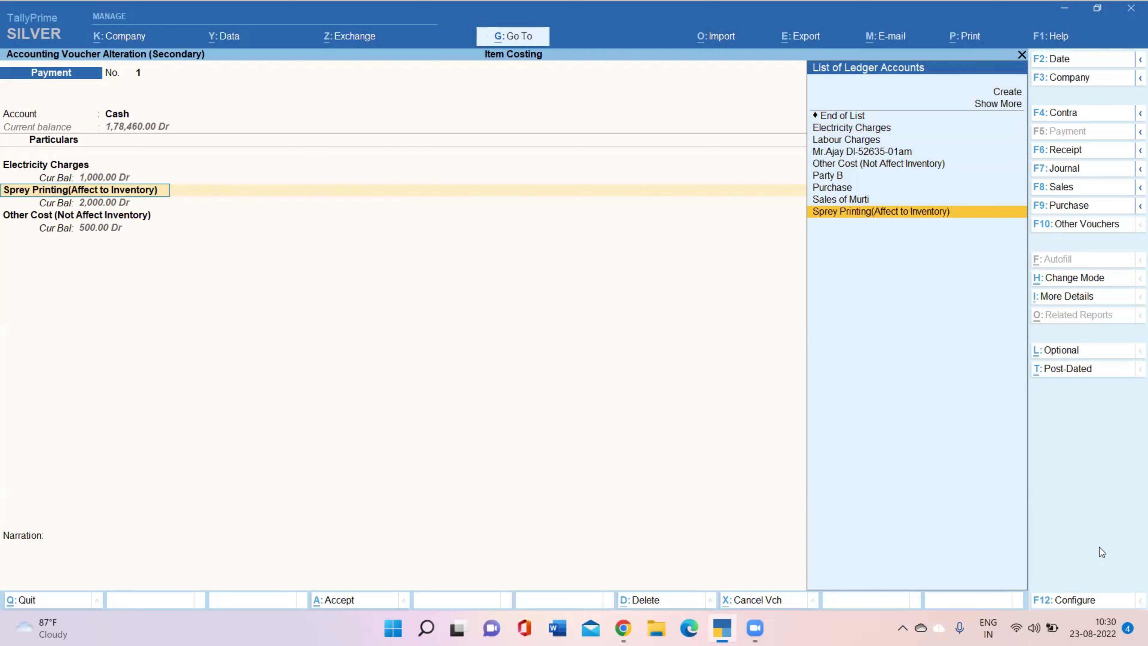
- Keep the Sprey Printing(Affect to Inventory) amount of 2,000 allocated to the 100 Ganesh Murti cost track for the item Ganesh Murti
{"action": "key", "text": "Return"}
{"action": "key", "text": "shift+Tab"}
{"action": "key", "text": "Return"}
{"action": "key", "text": "Return"}
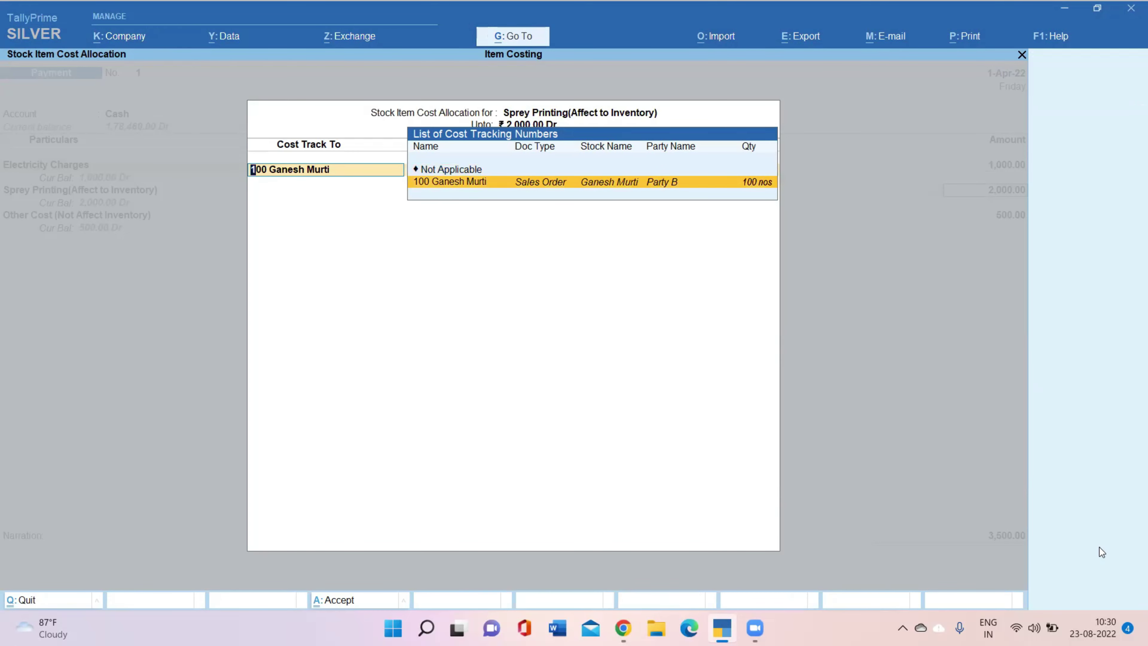
{"action": "key", "text": "Return"}
{"action": "key", "text": "Return"}
{"action": "key", "text": "Return"}
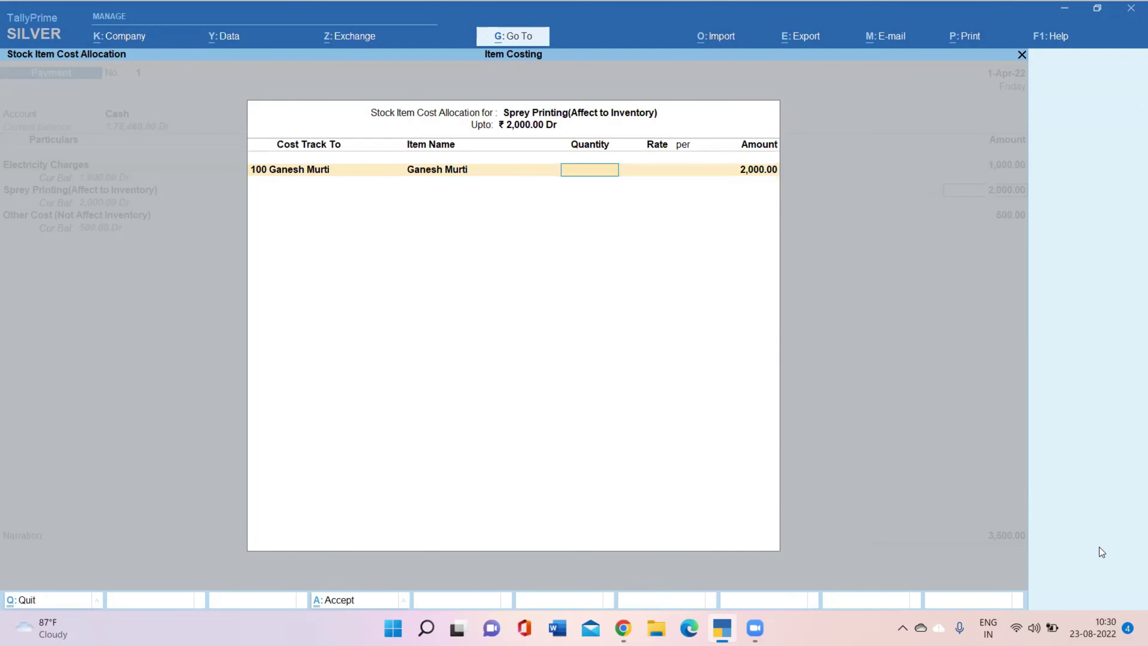
{"action": "key", "text": "Return"}
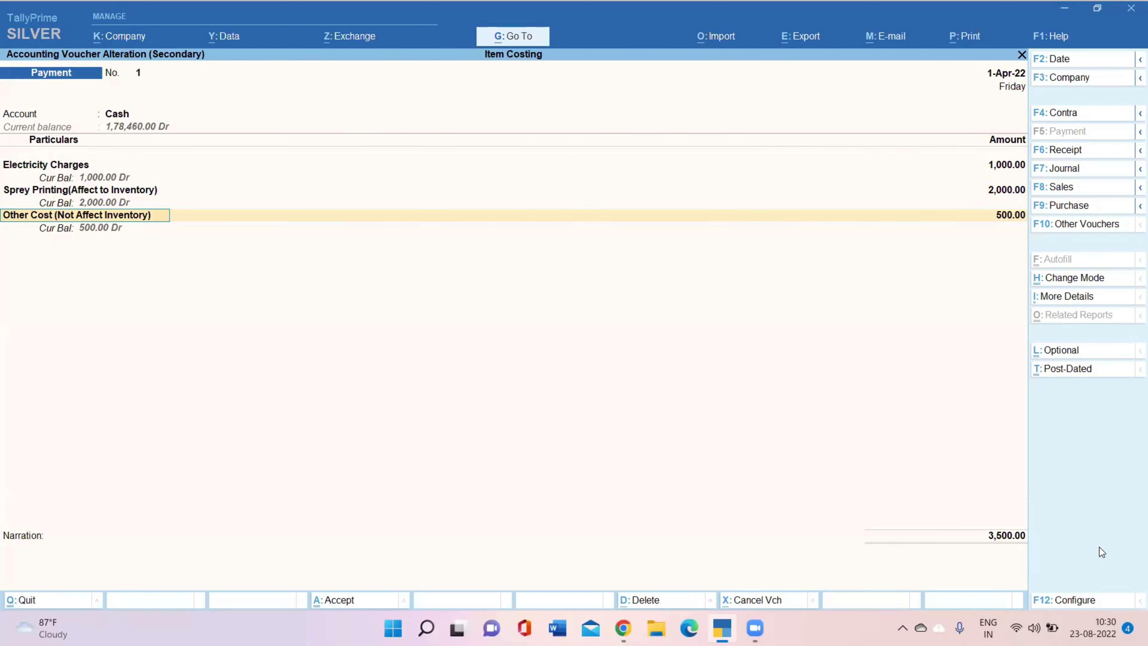
- Check the Other Cost (Not Affect Inventory) ledger from the payment voucher, keeping it under Indirect Expenses with stock item cost allocation set to Yes
{"action": "key", "text": "Return"}
{"action": "key", "text": "Return"}
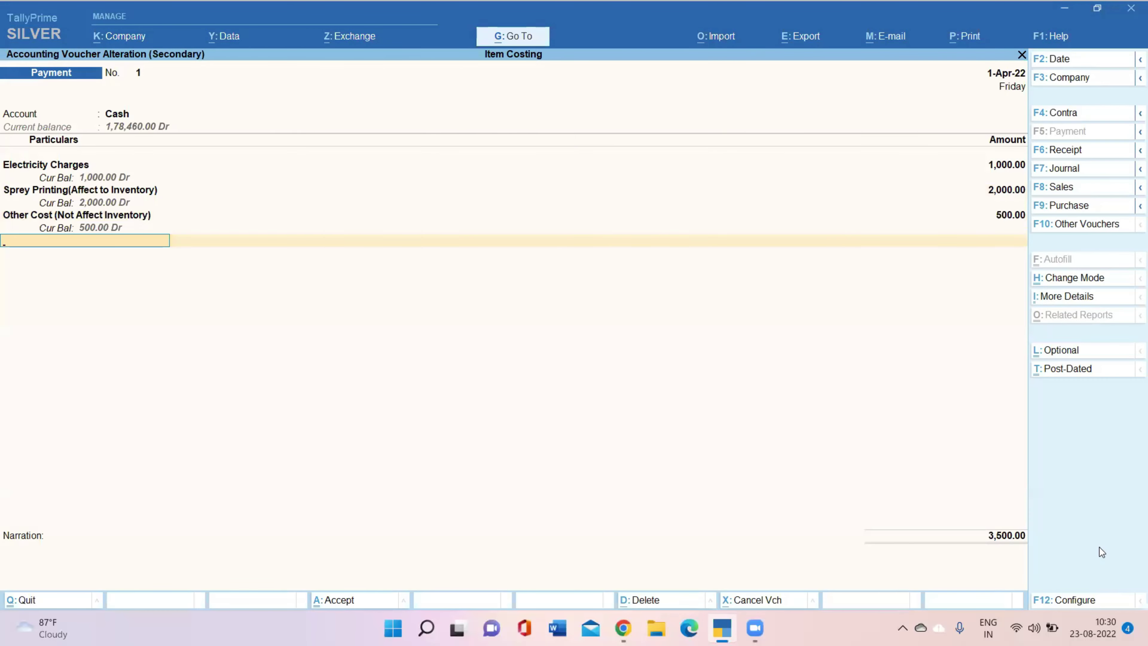
{"action": "key", "text": "BackSpace"}
{"action": "key", "text": "BackSpace"}
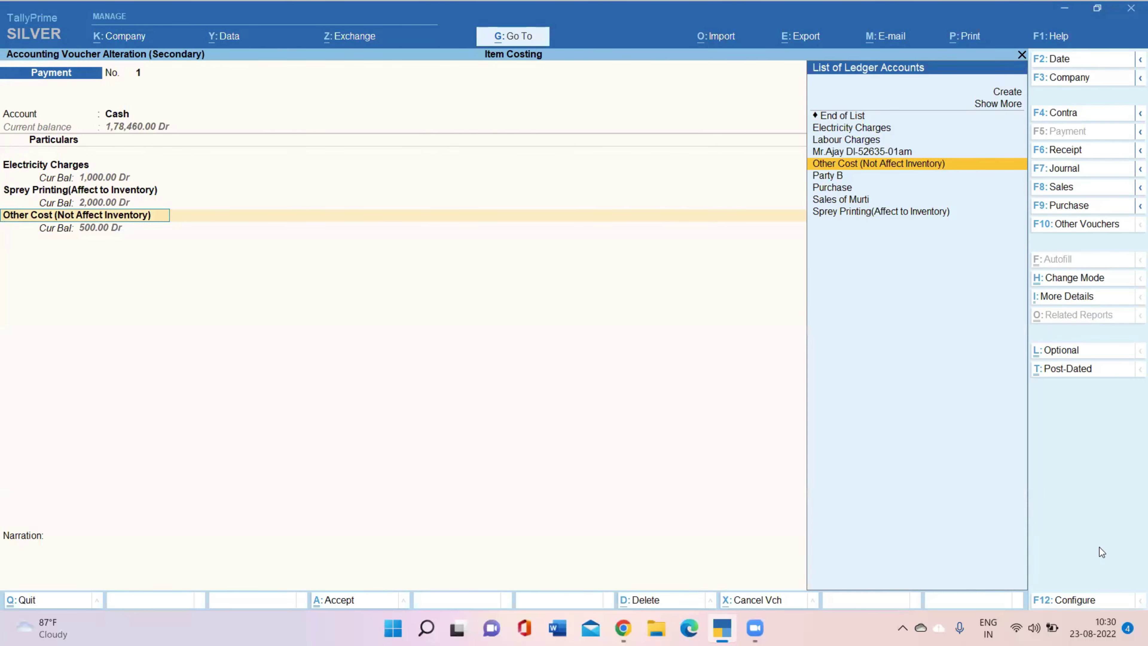
{"action": "key", "text": "ctrl+Return"}
{"action": "key", "text": "BackSpace"}
{"action": "key", "text": "Return"}
{"action": "key", "text": "Return"}
{"action": "key", "text": "Return"}
{"action": "key", "text": "Return"}
{"action": "key", "text": "Return"}
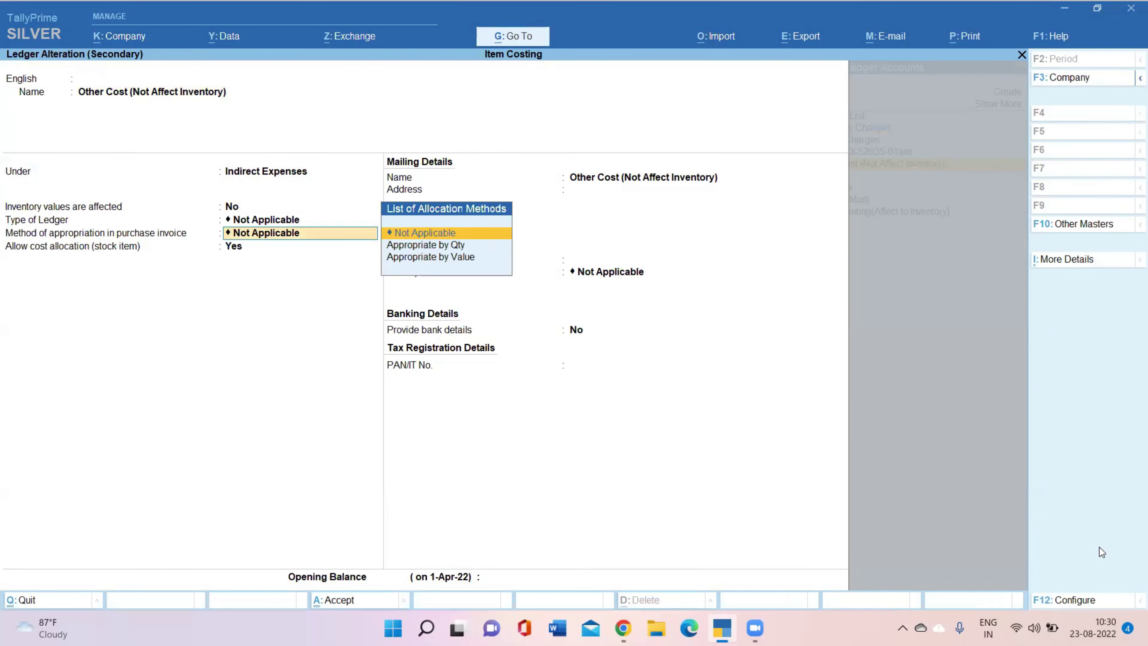
{"action": "key", "text": "Return"}
{"action": "key", "text": "Return"}
{"action": "key", "text": "Return"}
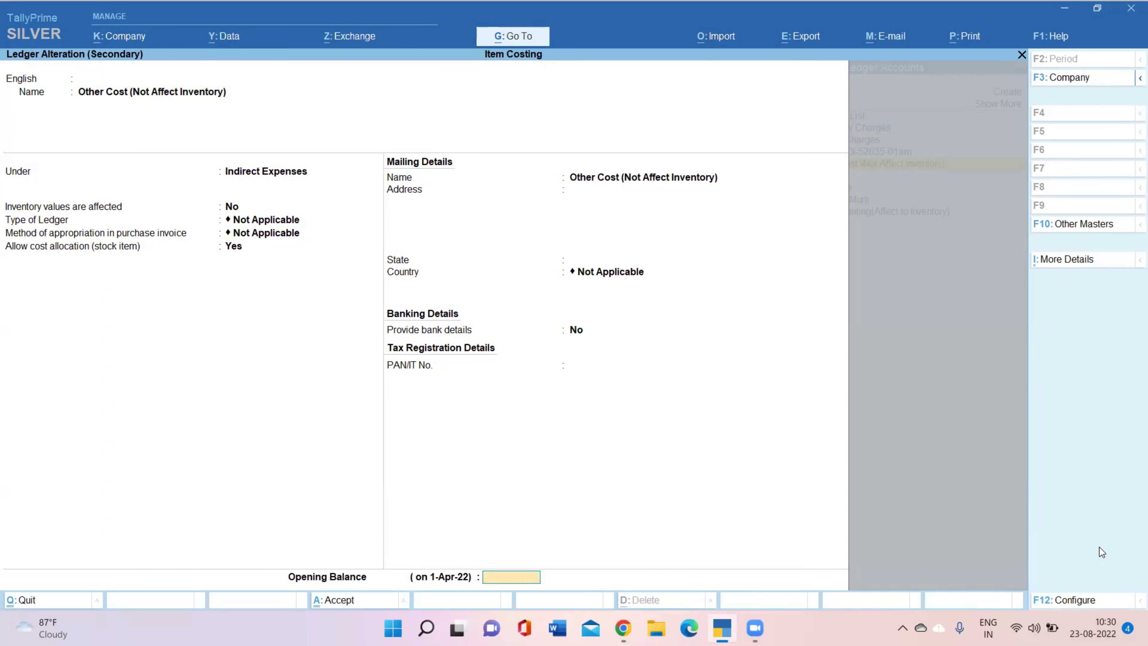
{"action": "key", "text": "Return"}
{"action": "key", "text": "Return"}
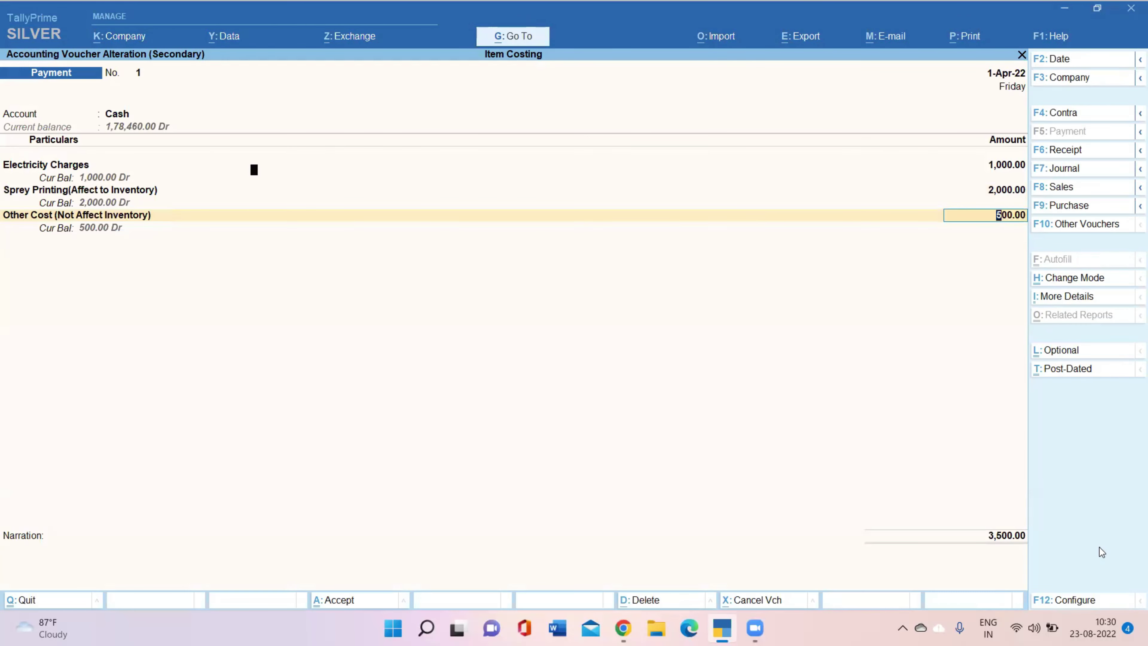
- Keep the Other Cost amount of 500, end the ledger list and save the payment voucher
{"action": "key", "text": "Return"}
{"action": "key", "text": "Return"}
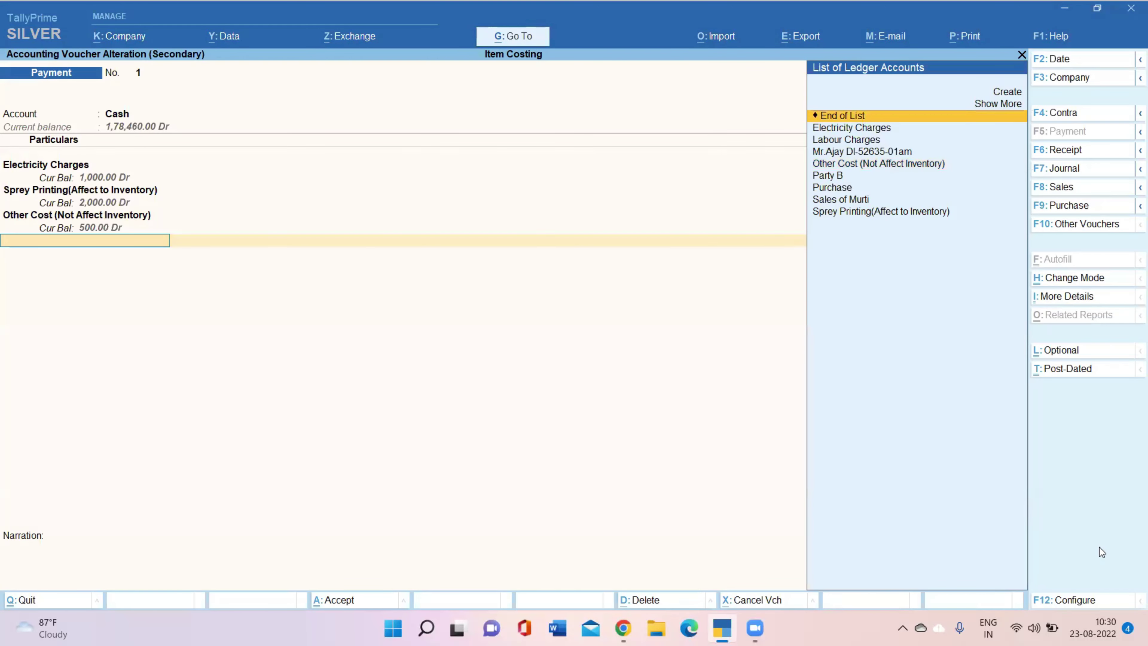
{"action": "key", "text": "Return"}
{"action": "key", "text": "Return"}
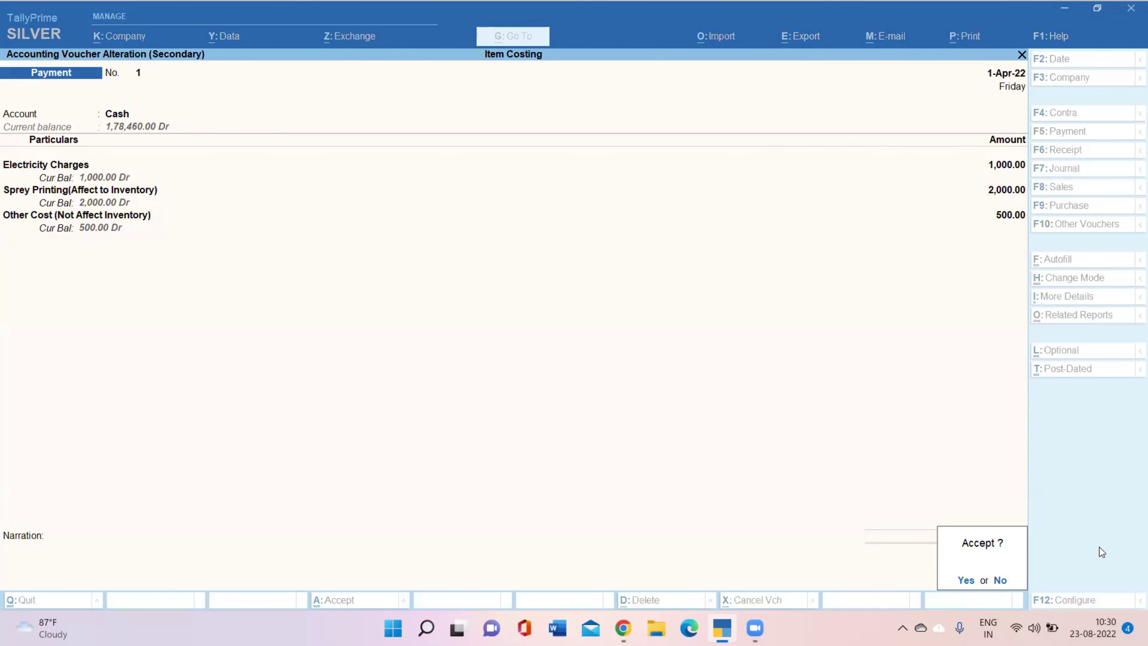
{"action": "key", "text": "Return"}
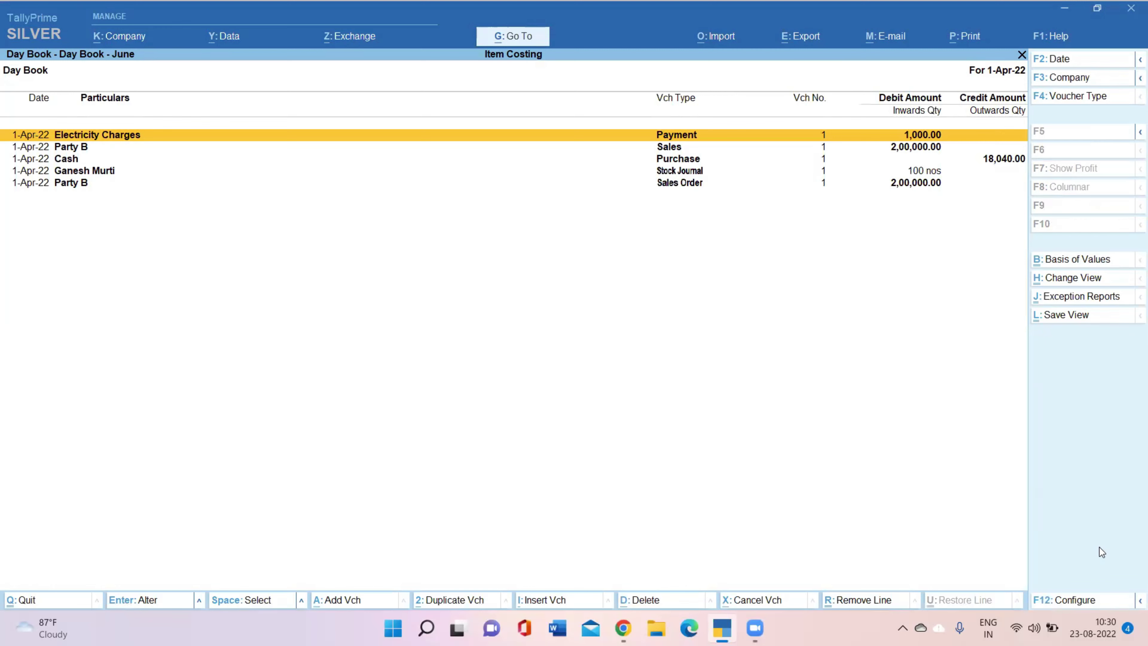
- Open the Party B sales voucher dated 1-Apr-22 and go through its dispatch and party details, keeping them as entered
{"action": "key", "text": "Down"}
{"action": "key", "text": "Return"}
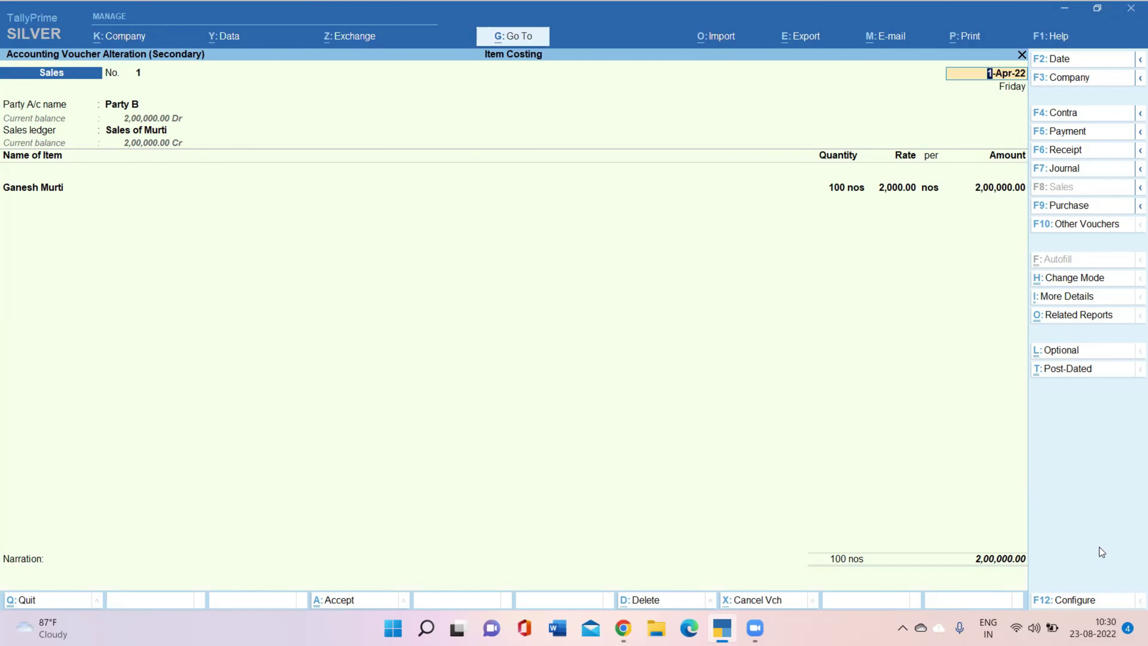
{"action": "key", "text": "Return"}
{"action": "key", "text": "Return"}
{"action": "key", "text": "Return"}
{"action": "key", "text": "Return"}
{"action": "key", "text": "Return"}
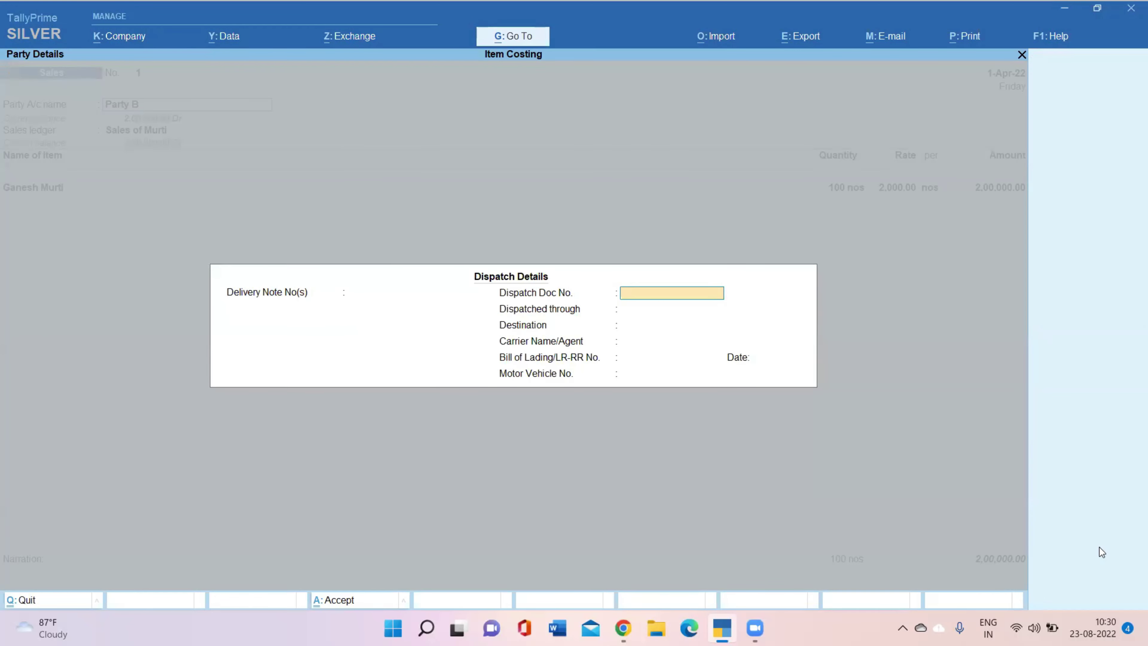
{"action": "key", "text": "Return"}
{"action": "key", "text": "Return"}
{"action": "key", "text": "Return"}
{"action": "key", "text": "Return"}
{"action": "key", "text": "Return"}
{"action": "key", "text": "Return"}
{"action": "key", "text": "Return"}
{"action": "key", "text": "Return"}
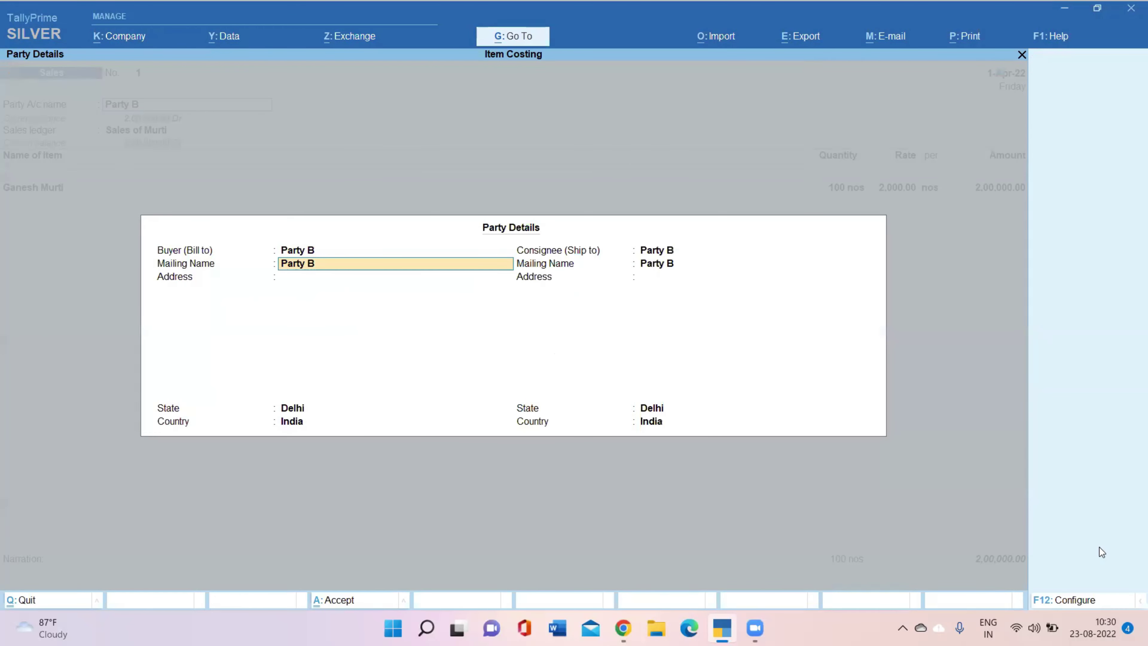
{"action": "key", "text": "Return"}
{"action": "key", "text": "Return"}
{"action": "key", "text": "Return"}
{"action": "key", "text": "Return"}
{"action": "key", "text": "Return"}
{"action": "key", "text": "Return"}
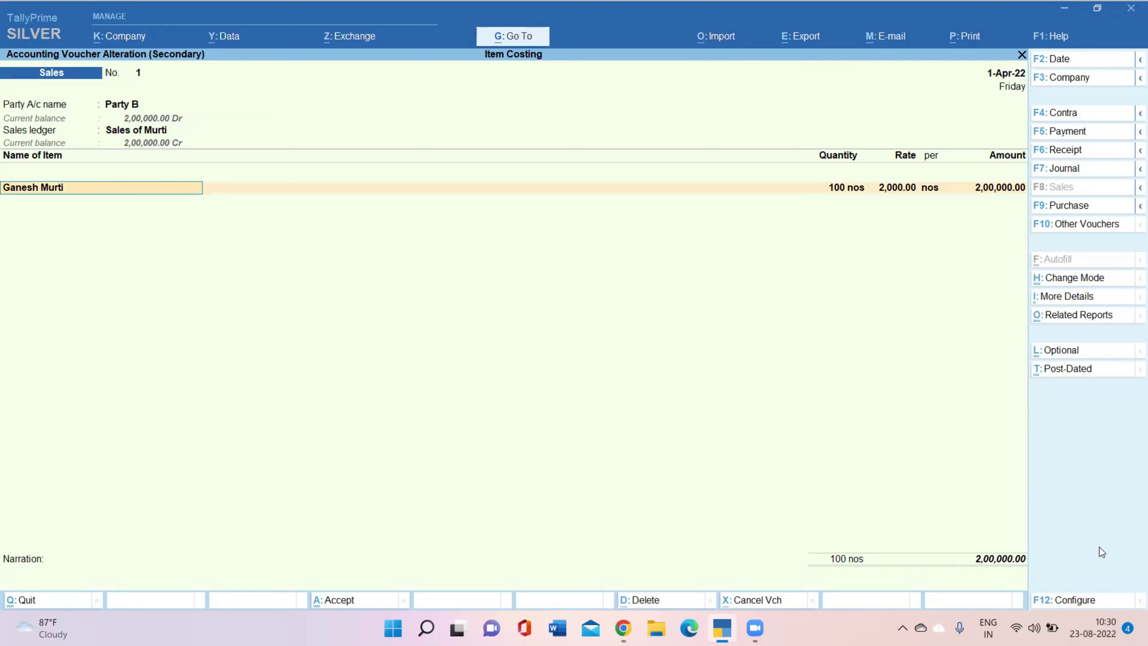
- Keep the Ganesh Murti sales allocation against order 001, 100 nos at 2,000, with cost tracking to 100 Ganesh Murti
{"action": "key", "text": "Return"}
{"action": "key", "text": "Return"}
{"action": "key", "text": "Return"}
{"action": "key", "text": "Return"}
{"action": "key", "text": "Return"}
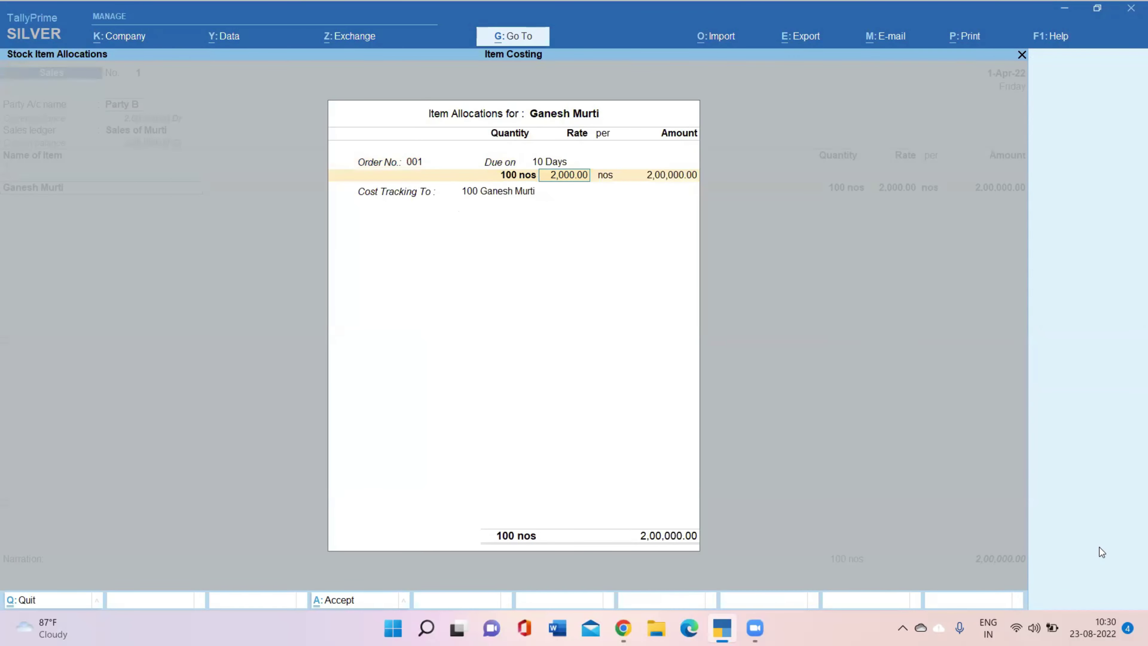
{"action": "key", "text": "Return"}
{"action": "key", "text": "Return"}
{"action": "key", "text": "Return"}
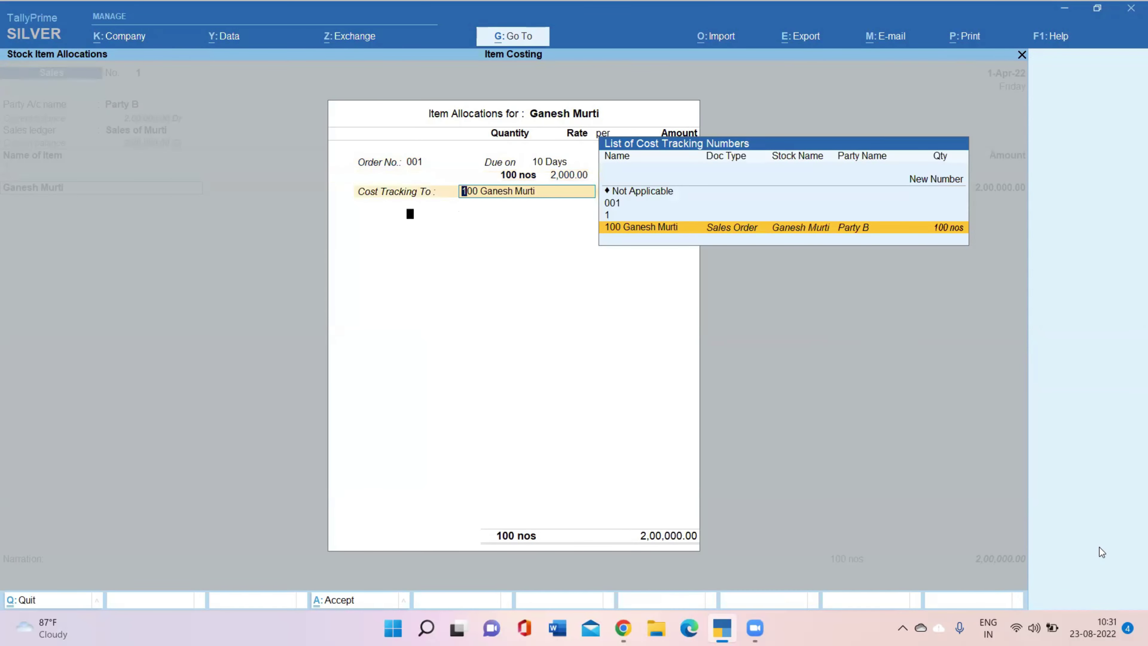
{"action": "key", "text": "Return"}
{"action": "key", "text": "Return"}
{"action": "key", "text": "Return"}
{"action": "key", "text": "Return"}
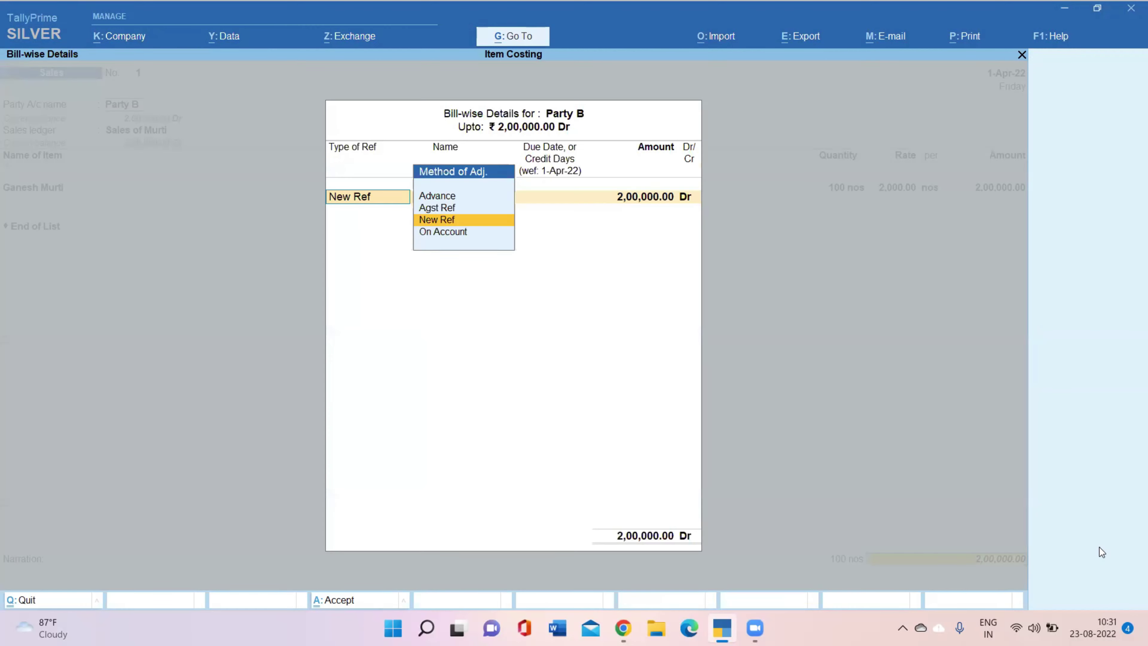
- Keep the New Ref bill-wise entry of 2,00,000 Dr for Party B and save the sales voucher
{"action": "key", "text": "Return"}
{"action": "key", "text": "Return"}
{"action": "key", "text": "Return"}
{"action": "key", "text": "Return"}
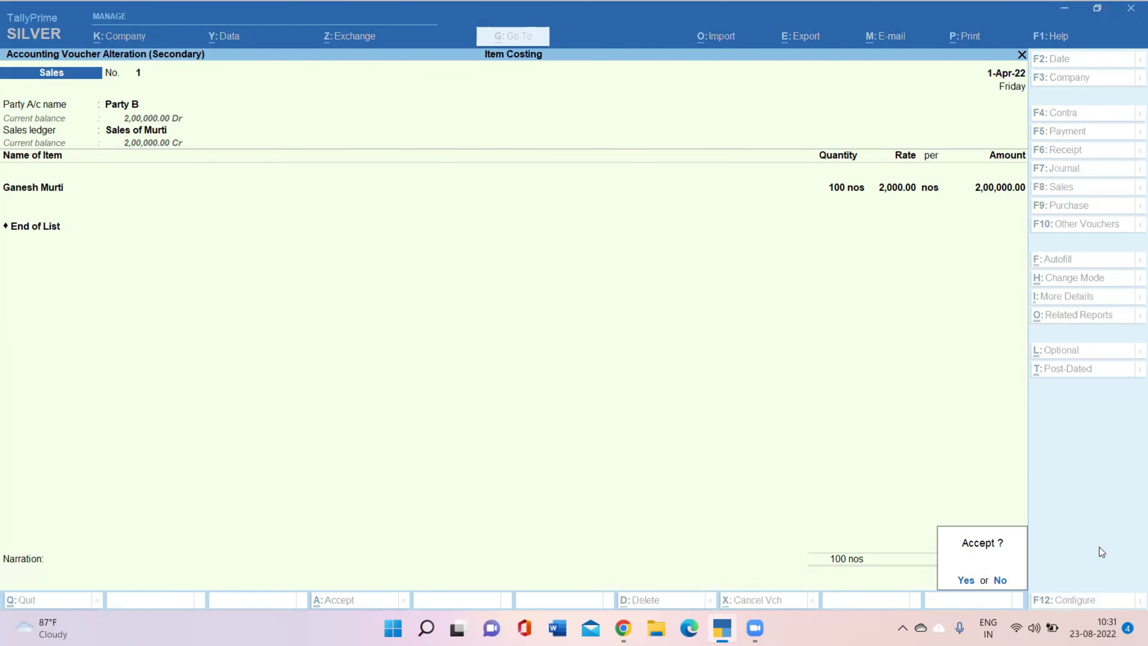
{"action": "key", "text": "Return"}
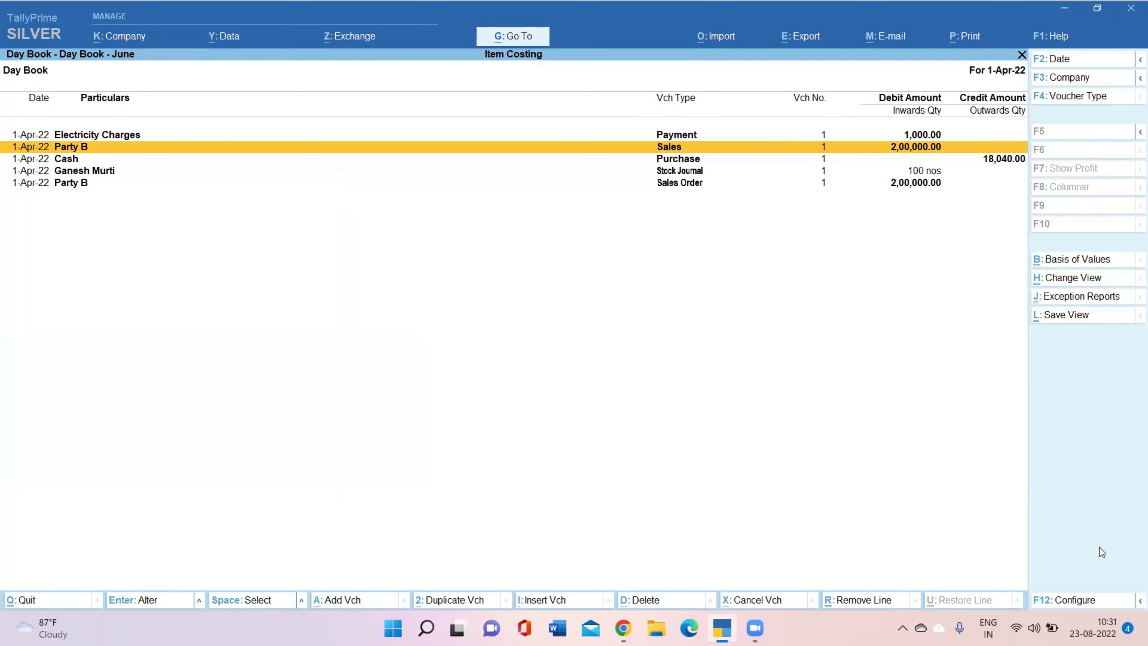
- Leave the Day Book and go to the Statements of Inventory reports
{"action": "key", "text": "Escape"}
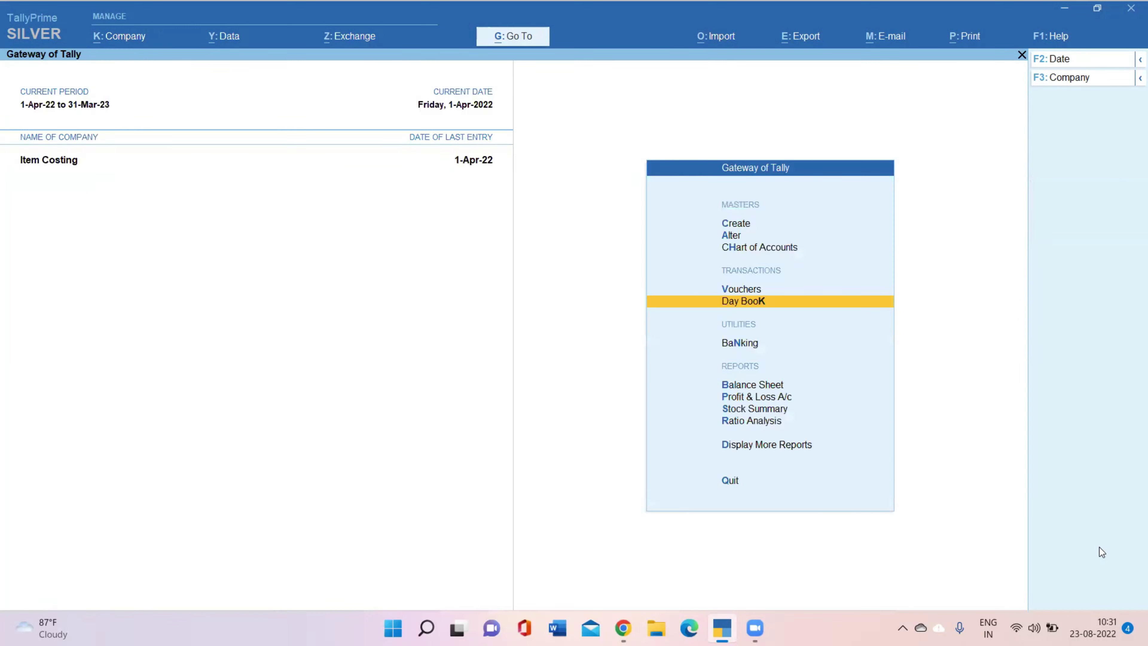
{"action": "key", "text": "Down"}
{"action": "key", "text": "Down"}
{"action": "key", "text": "Down"}
{"action": "key", "text": "Down"}
{"action": "key", "text": "Down"}
{"action": "key", "text": "Down"}
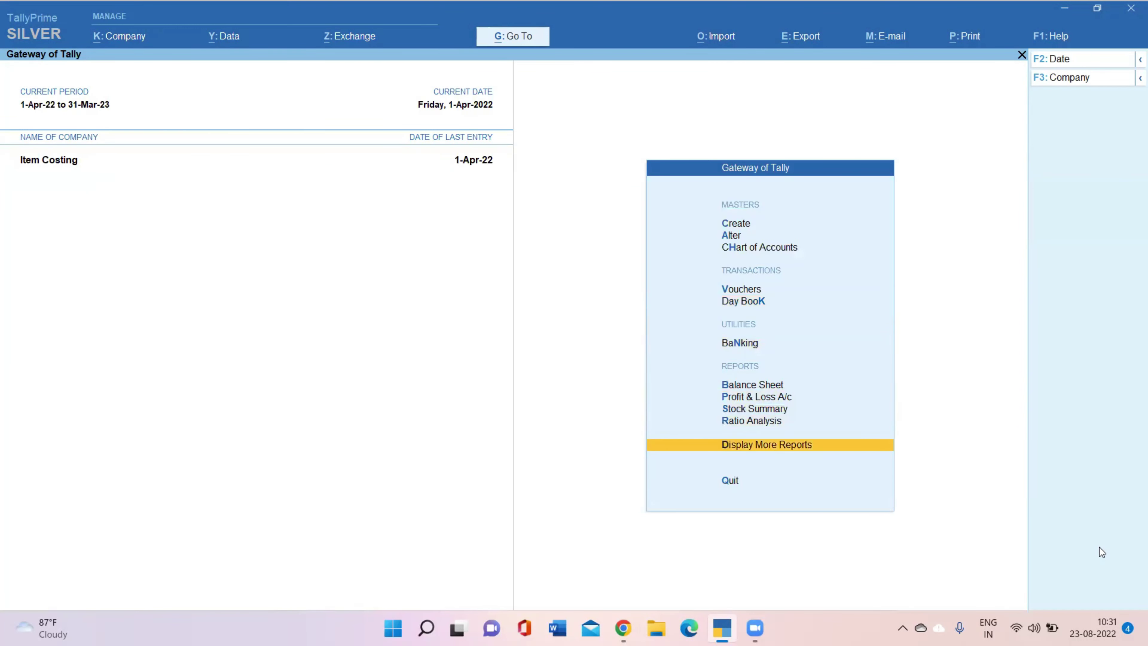
{"action": "key", "text": "Return"}
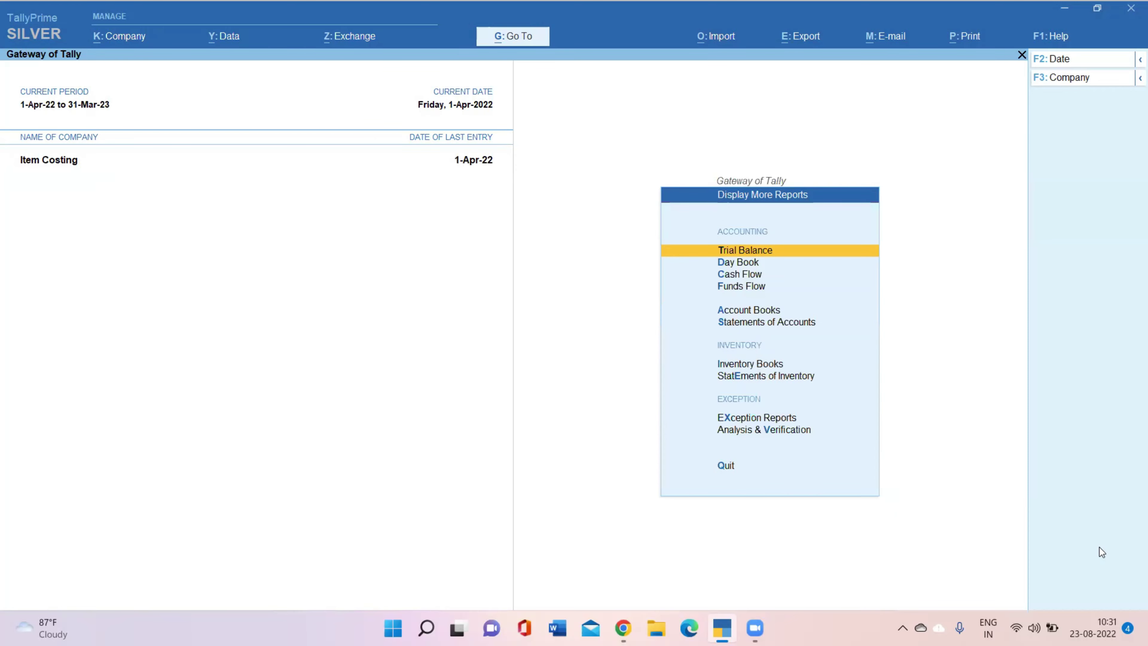
{"action": "key", "text": "Down"}
{"action": "key", "text": "Down"}
{"action": "key", "text": "Down"}
{"action": "key", "text": "Down"}
{"action": "key", "text": "Down"}
{"action": "key", "text": "Down"}
{"action": "key", "text": "Down"}
{"action": "key", "text": "Down"}
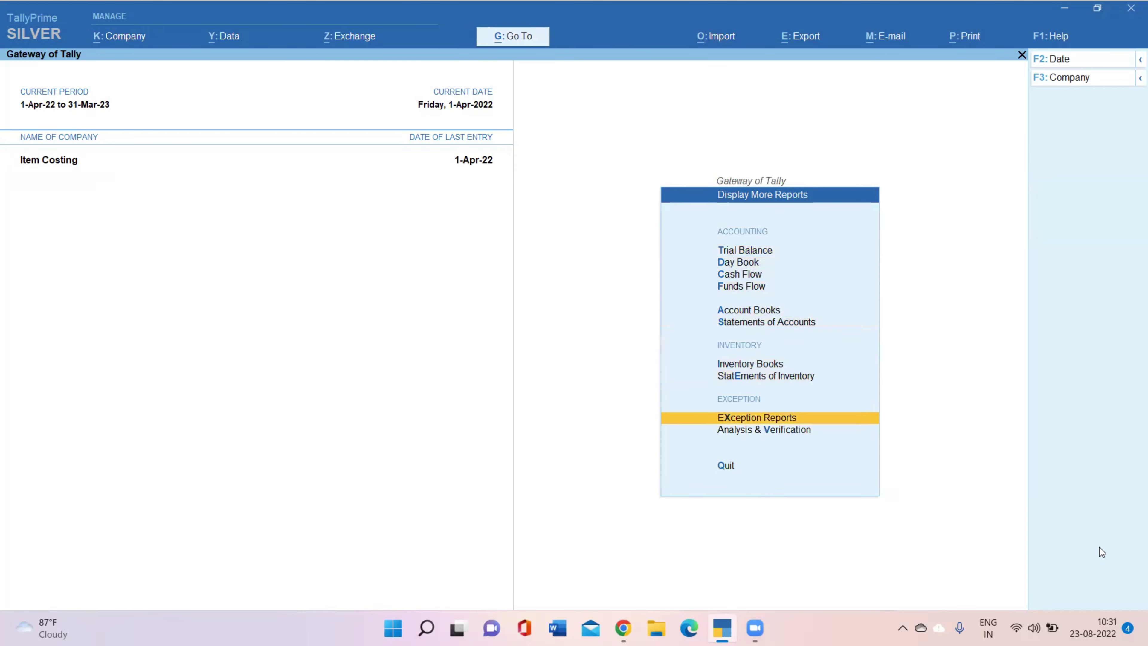
{"action": "key", "text": "Up"}
{"action": "key", "text": "Up"}
{"action": "key", "text": "Down"}
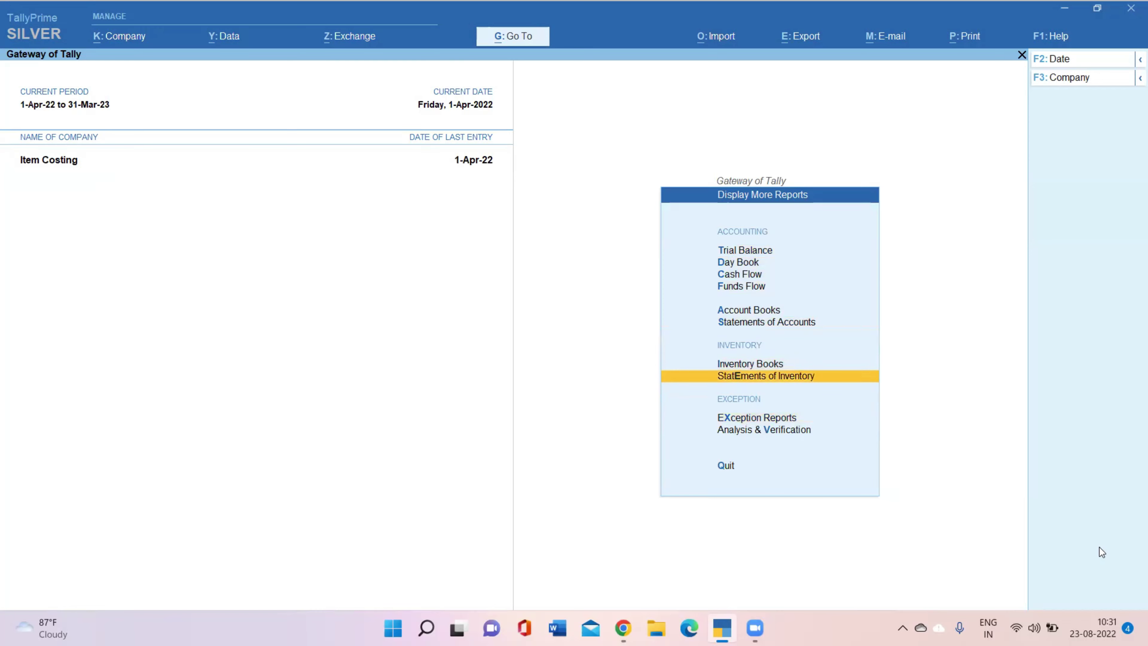
{"action": "key", "text": "Return"}
- Open the Item Cost Analysis Cost Track Break-up report for the 100 Ganesh Murti cost track
{"action": "key", "text": "Down"}
{"action": "key", "text": "Down"}
{"action": "key", "text": "Down"}
{"action": "key", "text": "Down"}
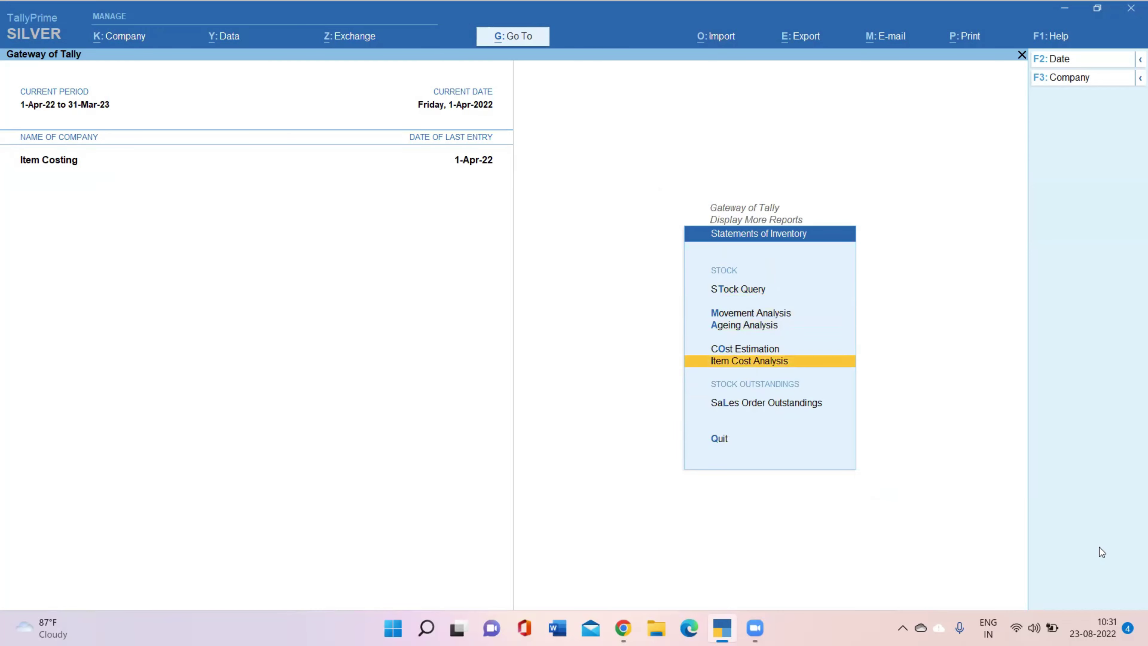
{"action": "key", "text": "Return"}
{"action": "key", "text": "Down"}
{"action": "key", "text": "Down"}
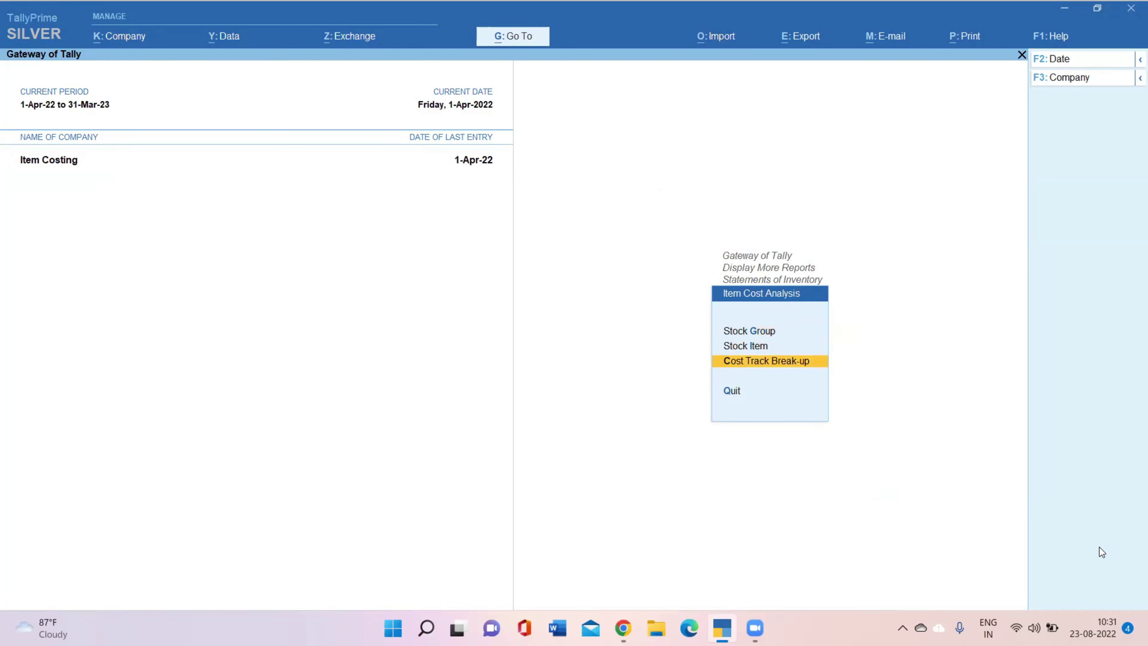
{"action": "key", "text": "Return"}
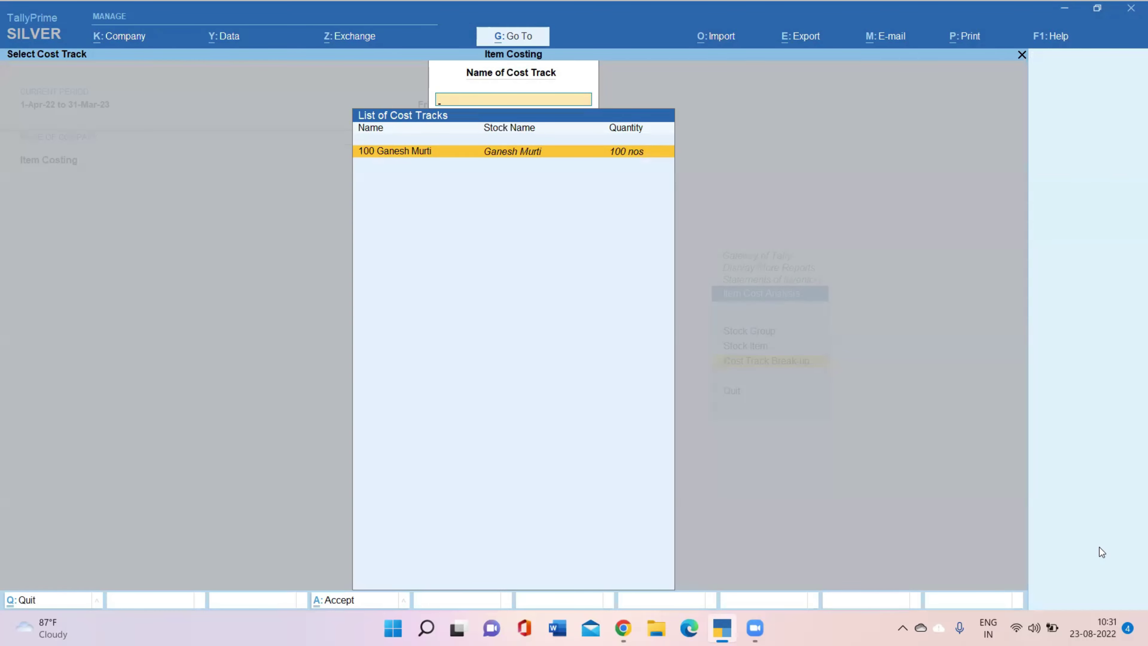
{"action": "key", "text": "Return"}
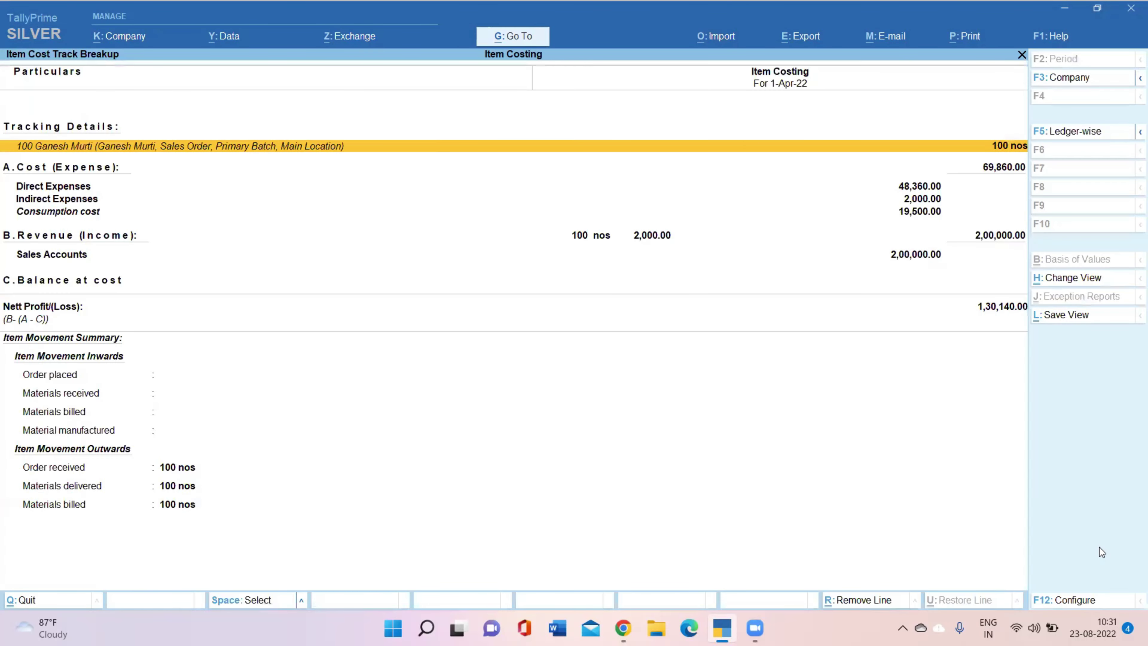
- Expand the cost track breakup to its detailed view and examine the direct and indirect expense ledgers
{"action": "key", "text": "alt+F5"}
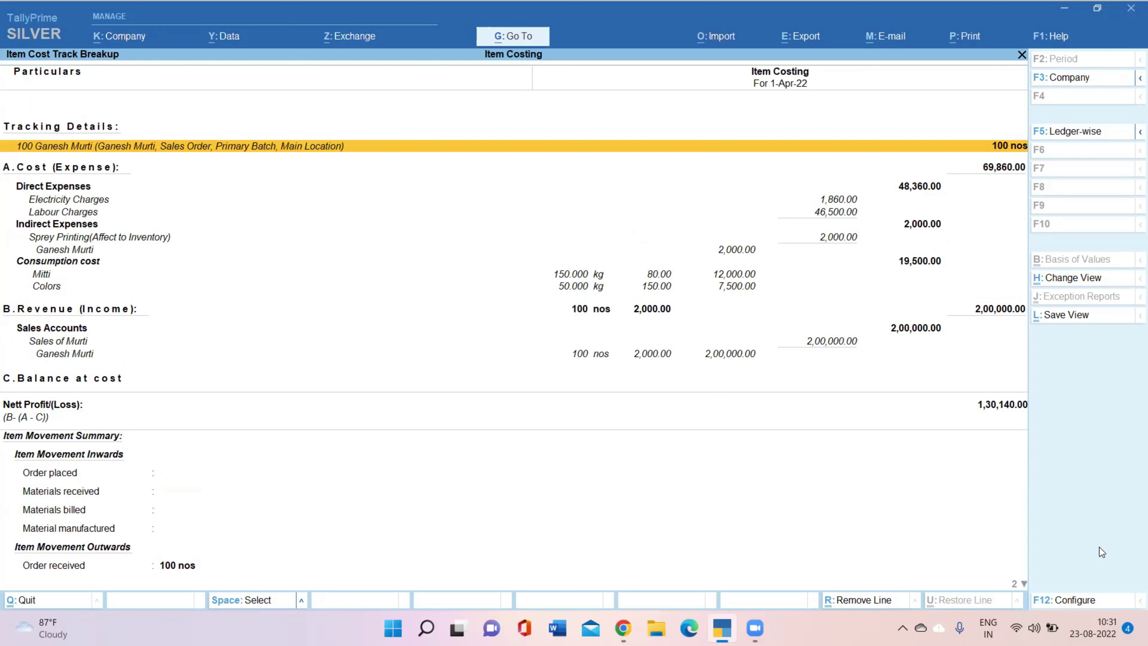
{"action": "key", "text": "Down"}
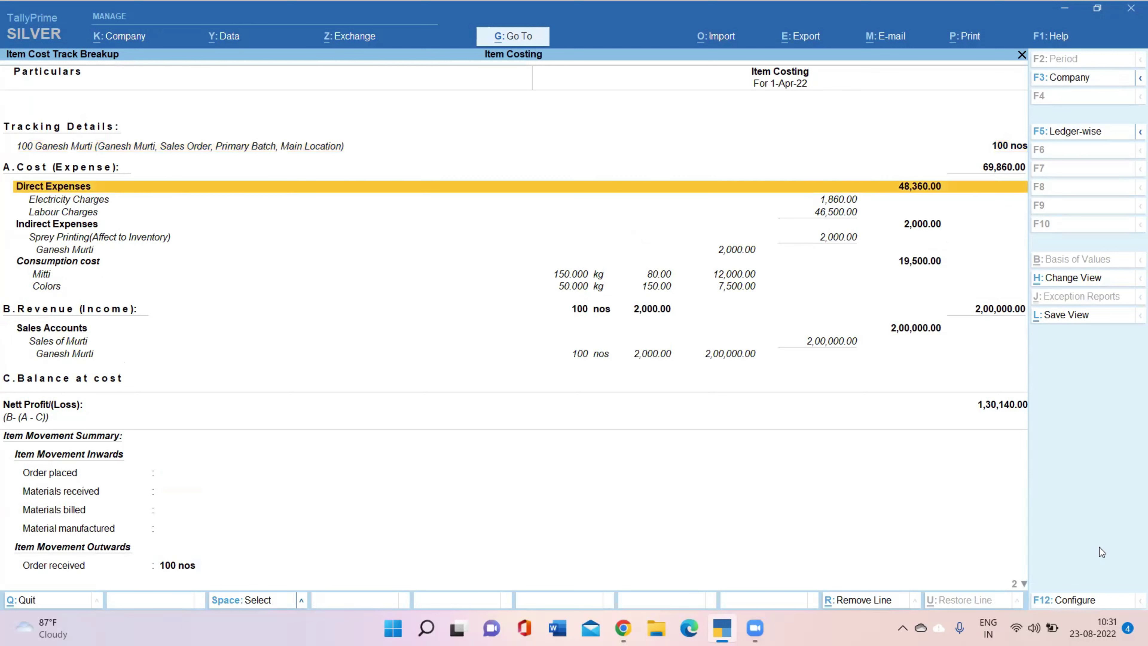
{"action": "key", "text": "Down"}
{"action": "key", "text": "Down"}
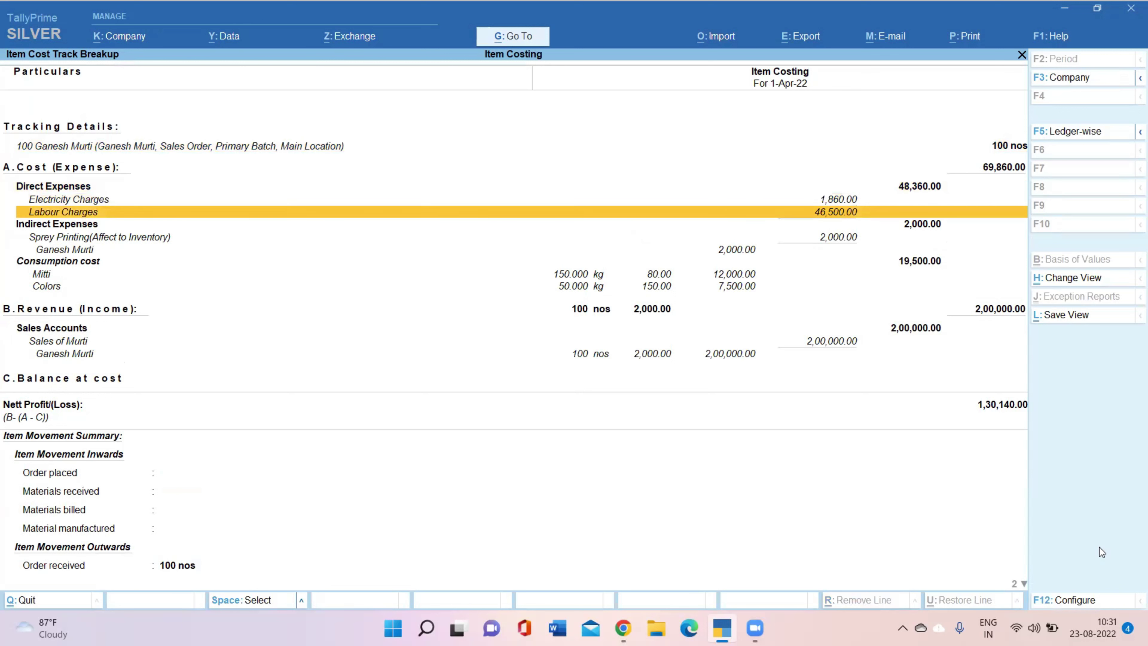
{"action": "key", "text": "Down"}
{"action": "key", "text": "Down"}
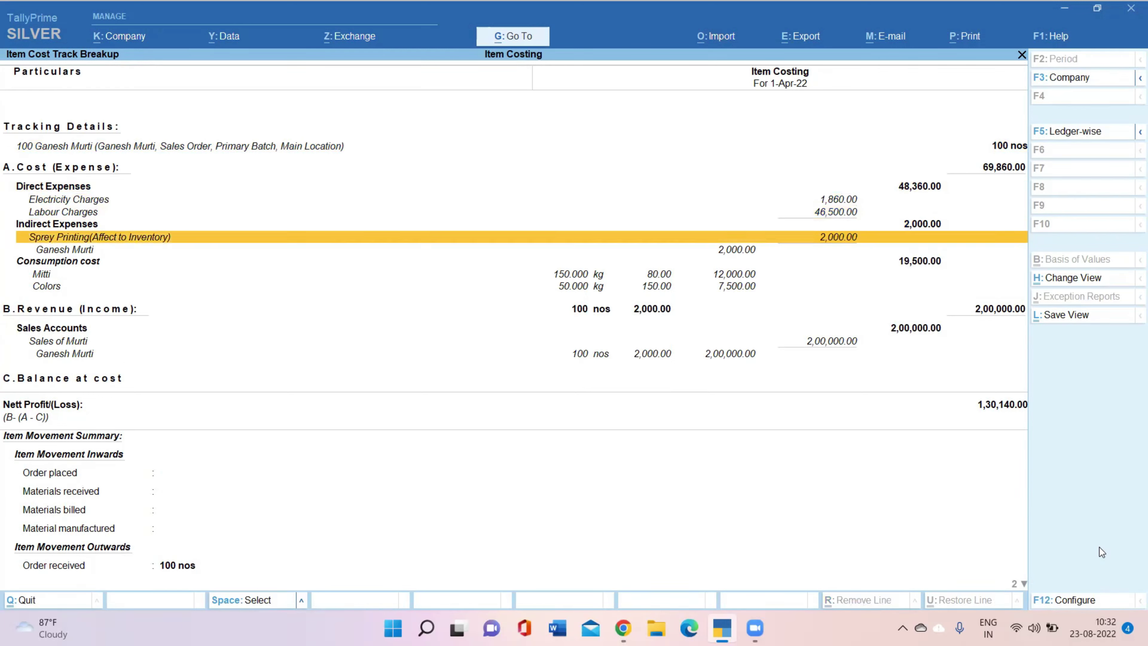
{"action": "key", "text": "Up"}
{"action": "key", "text": "Up"}
{"action": "key", "text": "Down"}
{"action": "key", "text": "Down"}
{"action": "key", "text": "Down"}
{"action": "key", "text": "Up"}
{"action": "key", "text": "Up"}
{"action": "key", "text": "Up"}
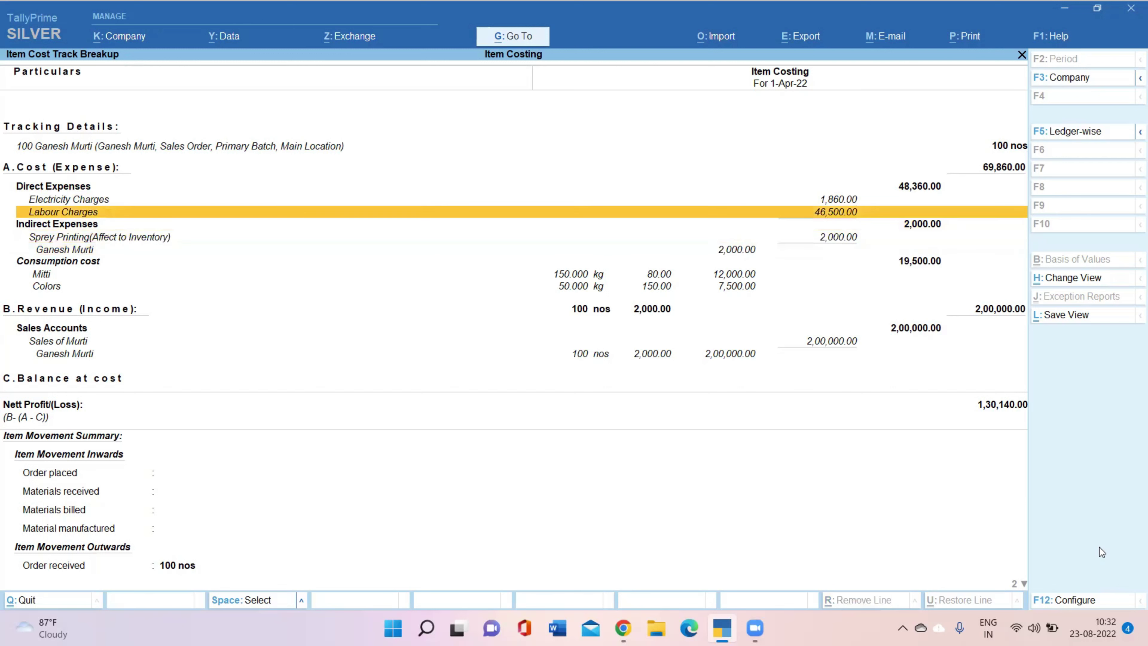
{"action": "key", "text": "Down"}
{"action": "key", "text": "Down"}
{"action": "key", "text": "Down"}
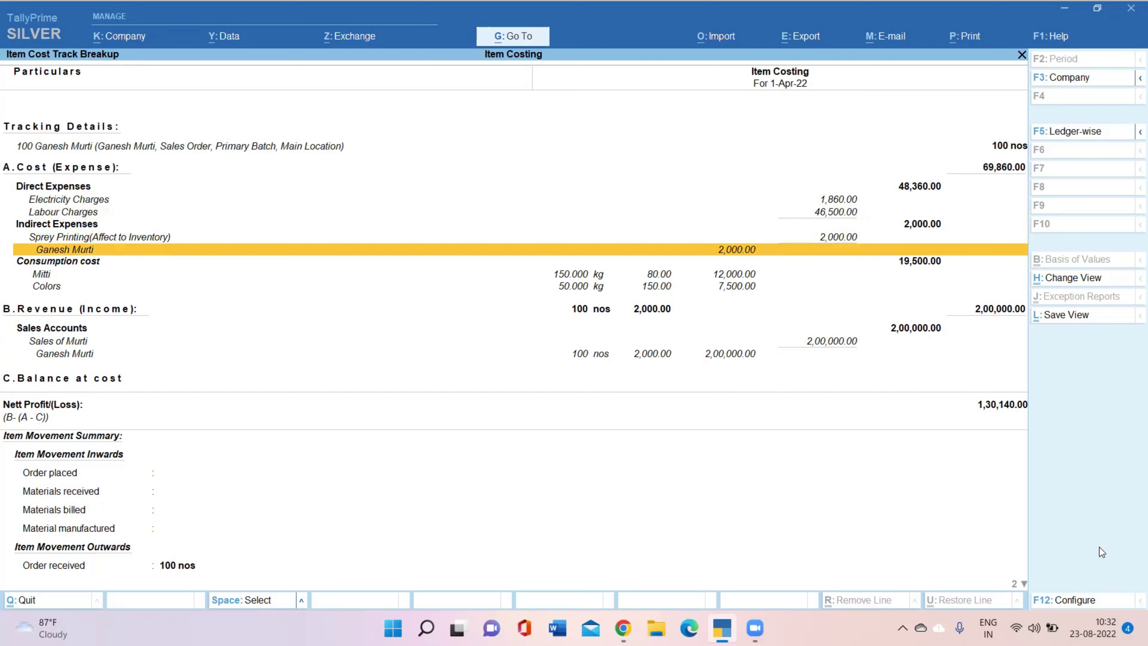
- Examine the consumption cost of Mitti and Colors, the Sales Accounts revenue and the inward item movement rows
{"action": "key", "text": "Down"}
{"action": "key", "text": "Up"}
{"action": "key", "text": "Down"}
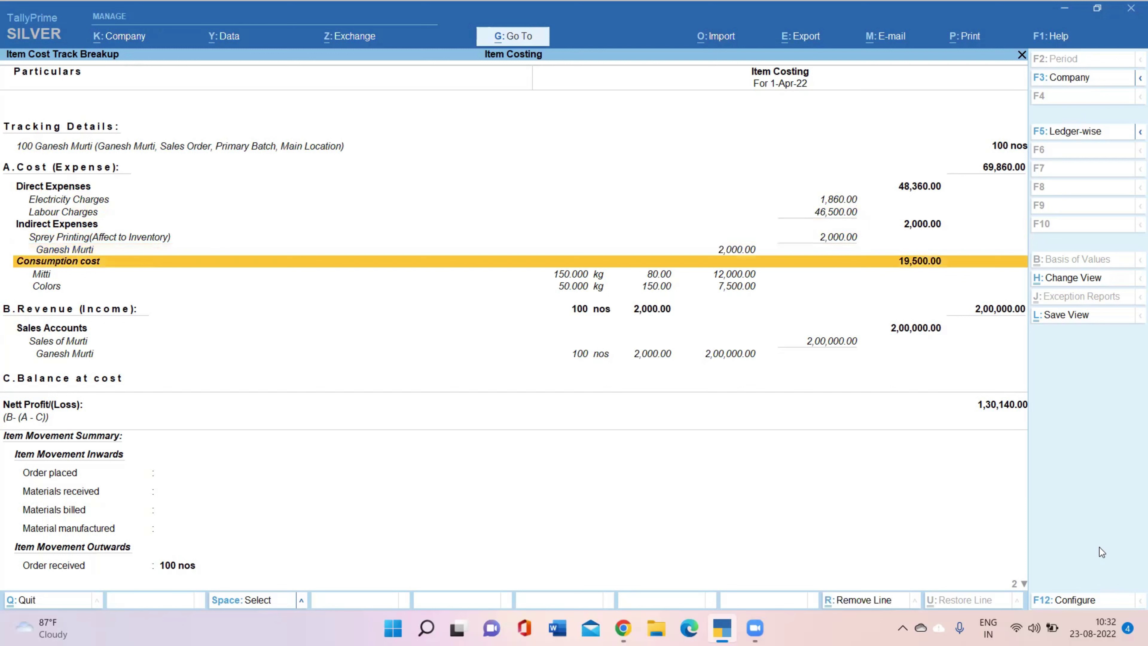
{"action": "key", "text": "Down"}
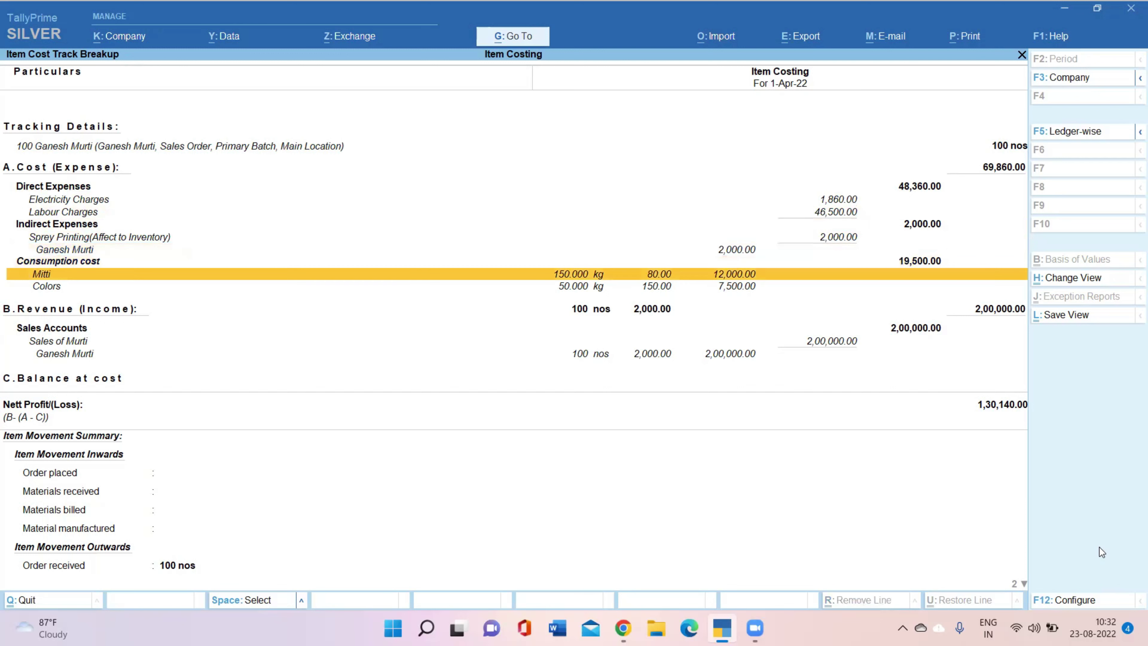
{"action": "key", "text": "Down"}
{"action": "key", "text": "Down"}
{"action": "key", "text": "Down"}
{"action": "key", "text": "Up"}
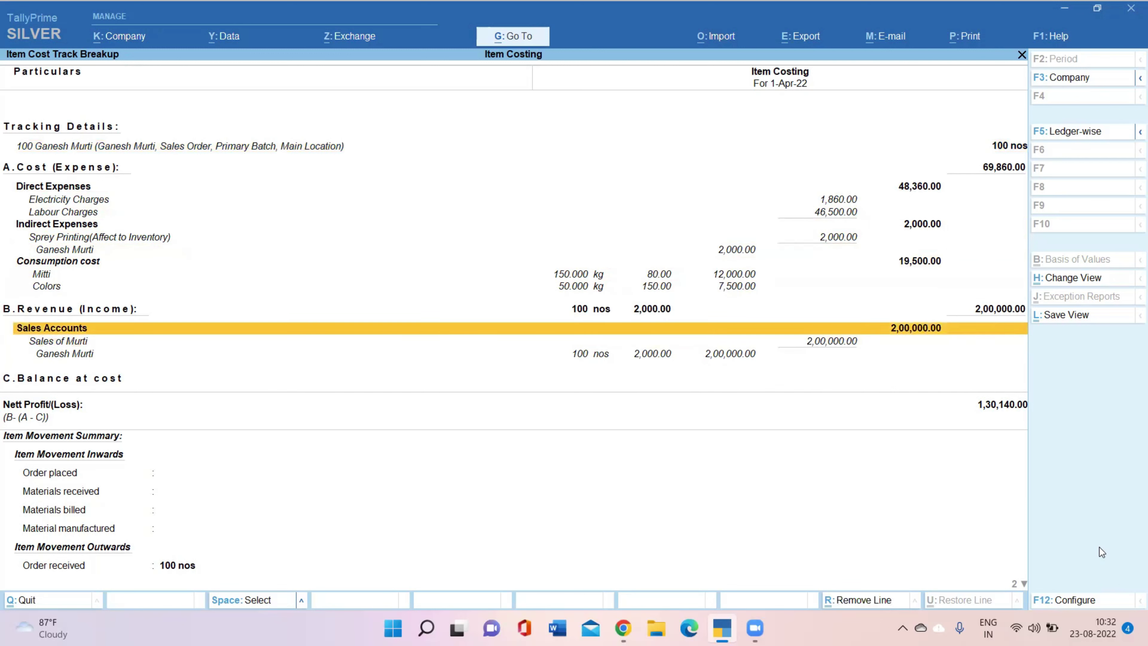
{"action": "key", "text": "Down"}
{"action": "key", "text": "Down"}
{"action": "key", "text": "Down"}
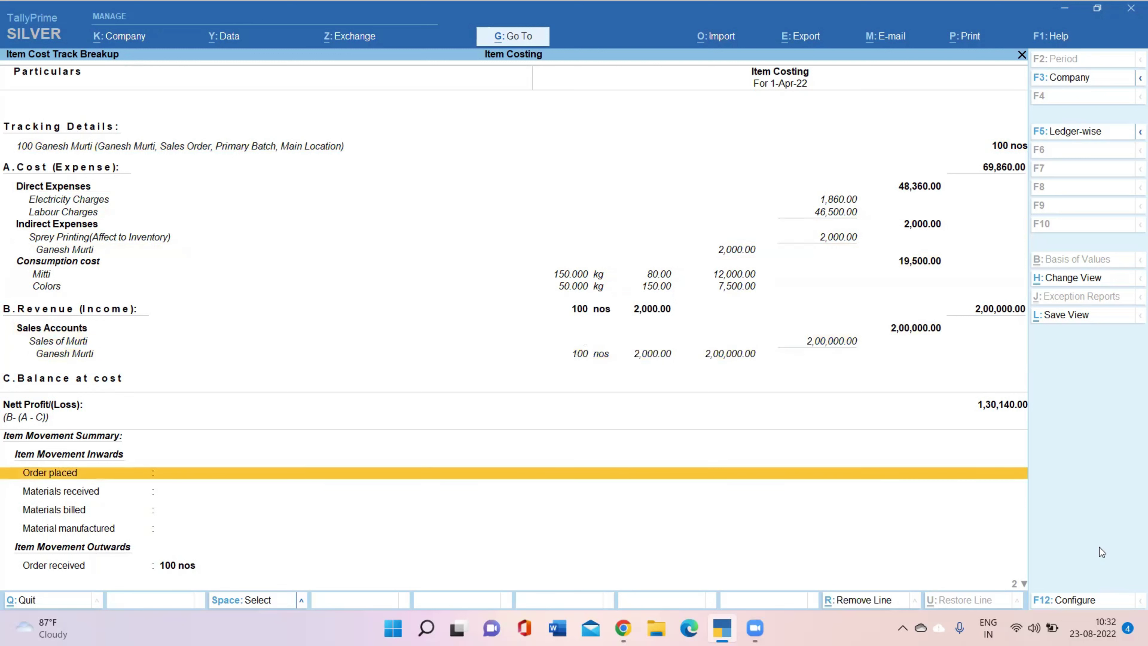
{"action": "key", "text": "Up"}
{"action": "key", "text": "Down"}
{"action": "key", "text": "Up"}
{"action": "key", "text": "Down"}
- Leave the cost track breakup and open the Stock Item cost analysis for Ganesh Murti
{"action": "key", "text": "Escape"}
{"action": "key", "text": "Escape"}
{"action": "key", "text": "Escape"}
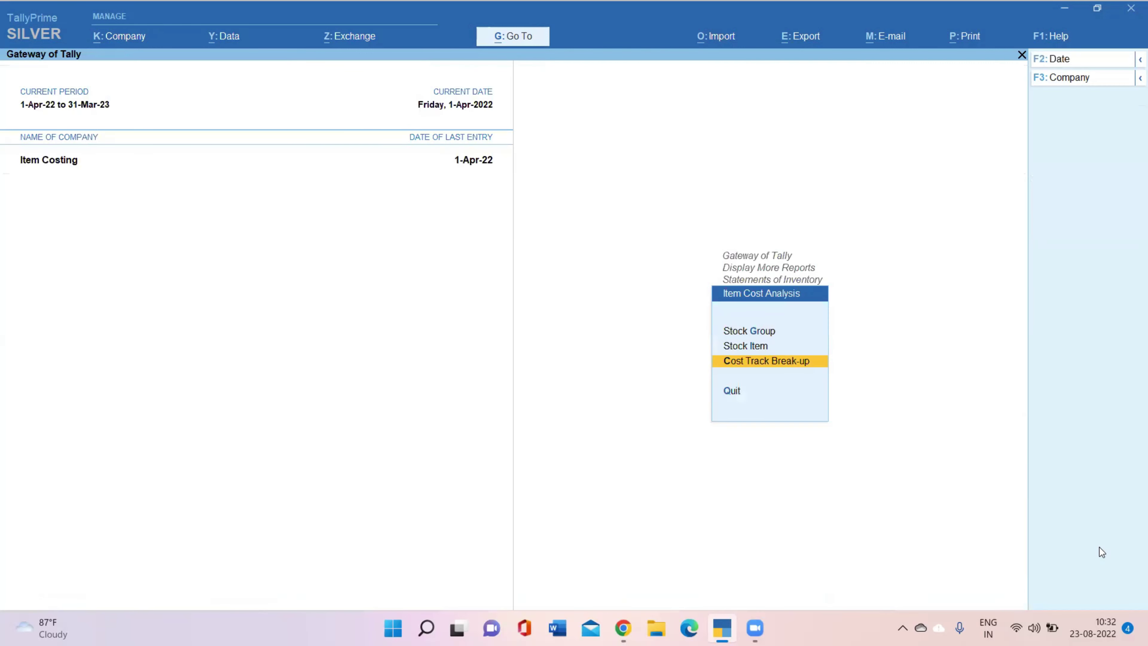
{"action": "key", "text": "Up"}
{"action": "key", "text": "Return"}
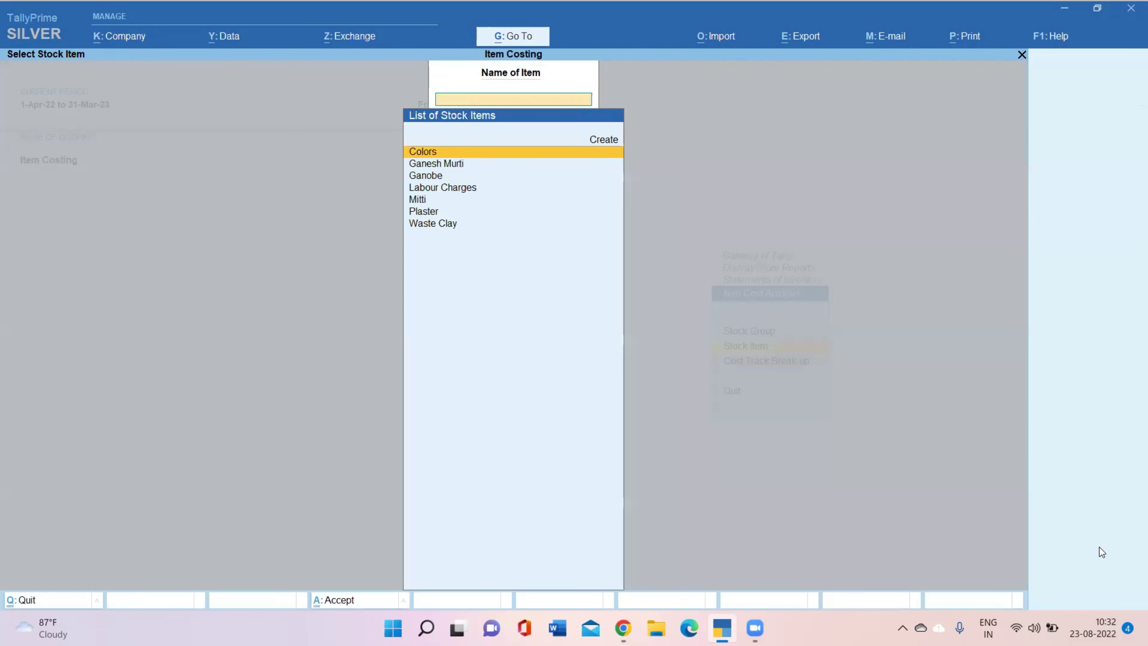
{"action": "key", "text": "Down"}
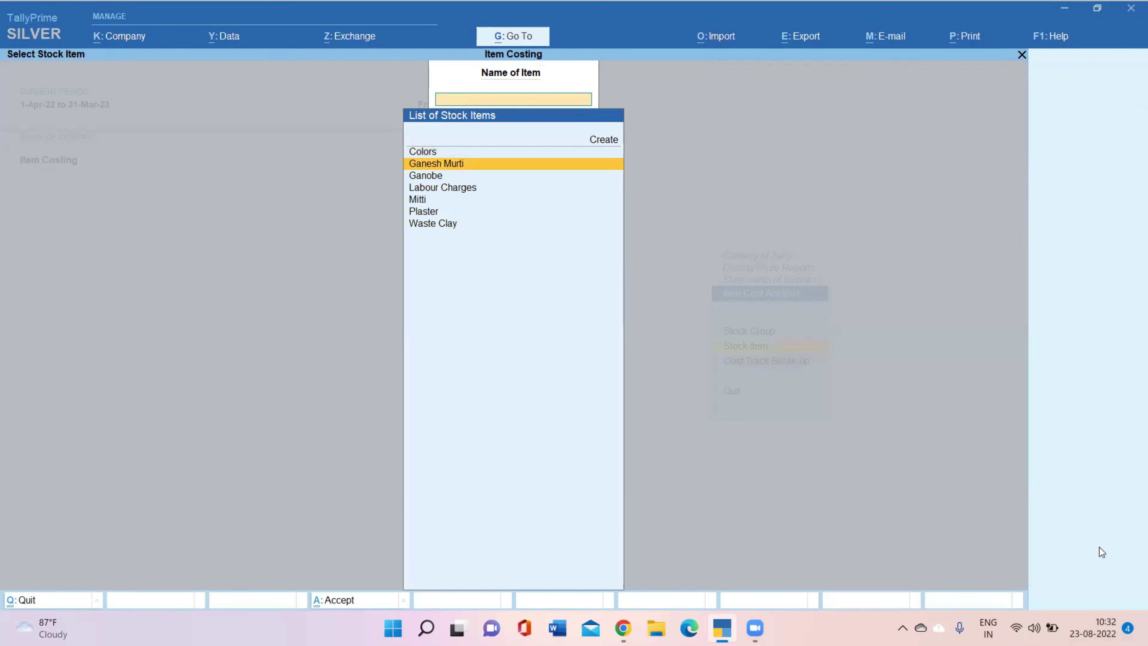
{"action": "key", "text": "Return"}
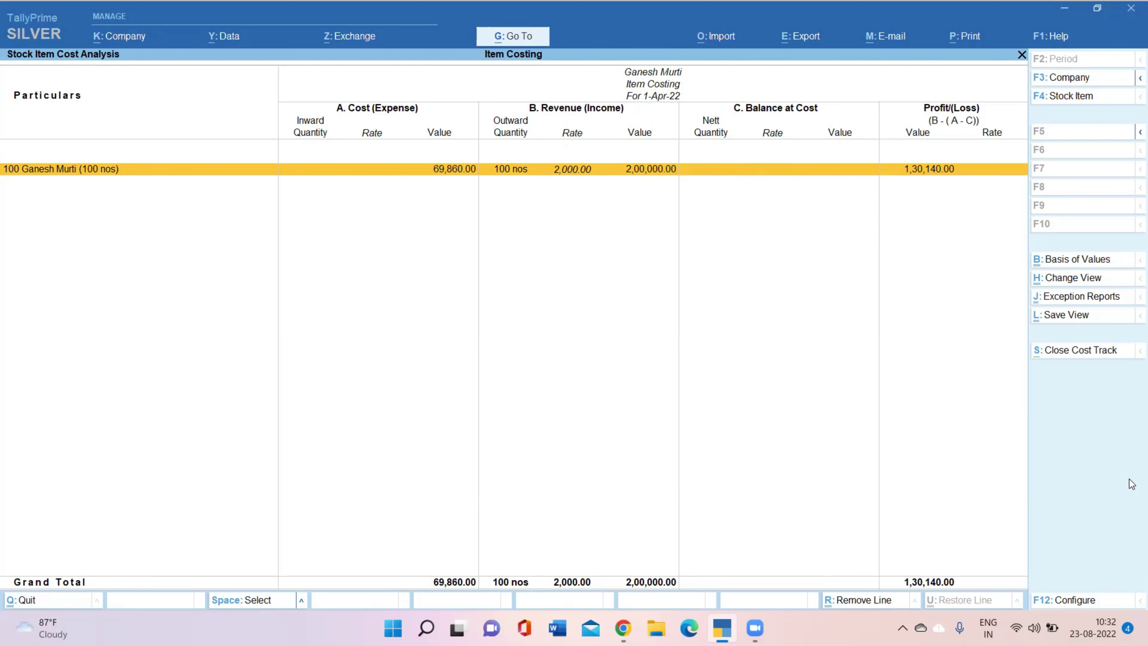
- Open the 100 Ganesh Murti cost track breakup in detailed view and examine it through to the outward item movements
{"action": "key", "text": "Return"}
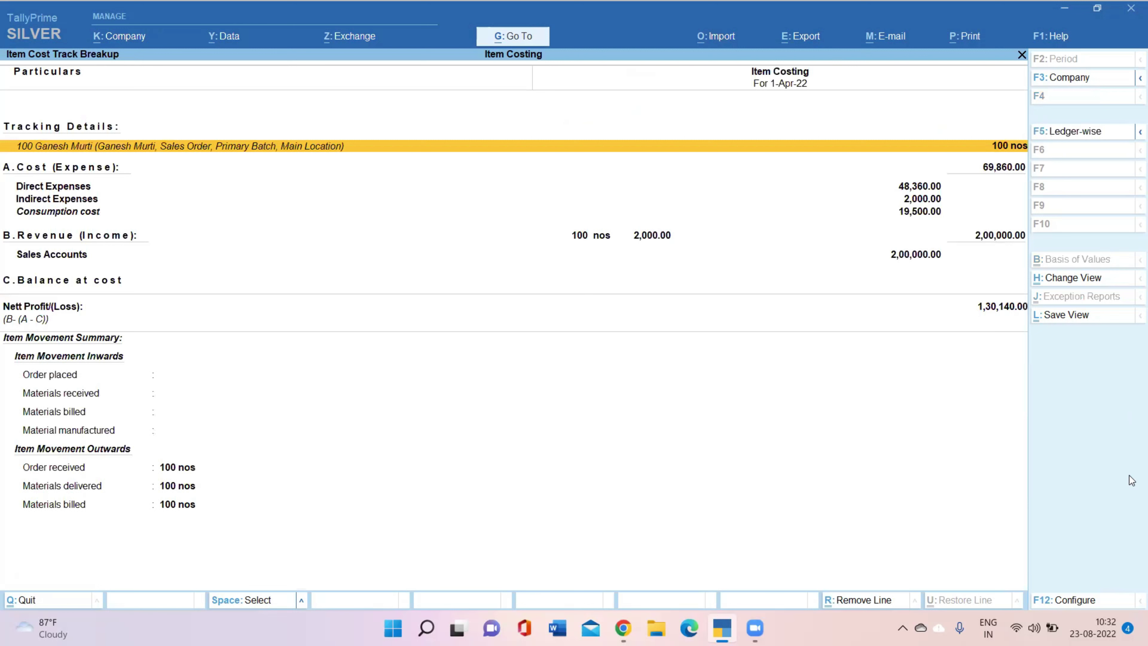
{"action": "key", "text": "alt+F5"}
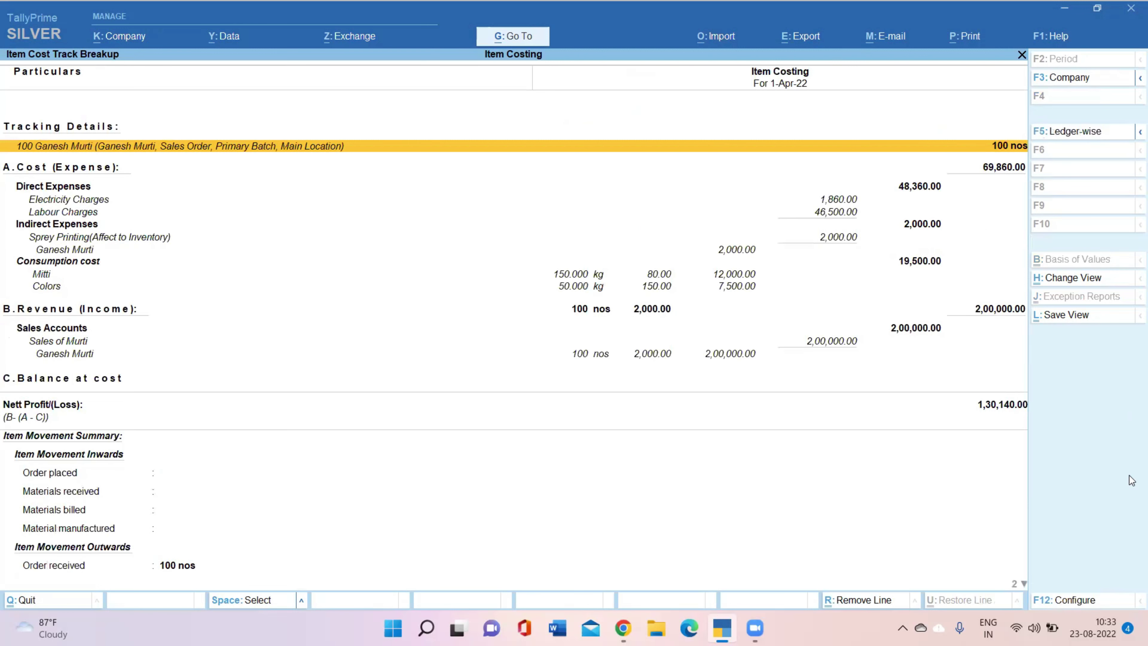
{"action": "key", "text": "Down"}
{"action": "key", "text": "Down"}
{"action": "key", "text": "Down"}
{"action": "key", "text": "Down"}
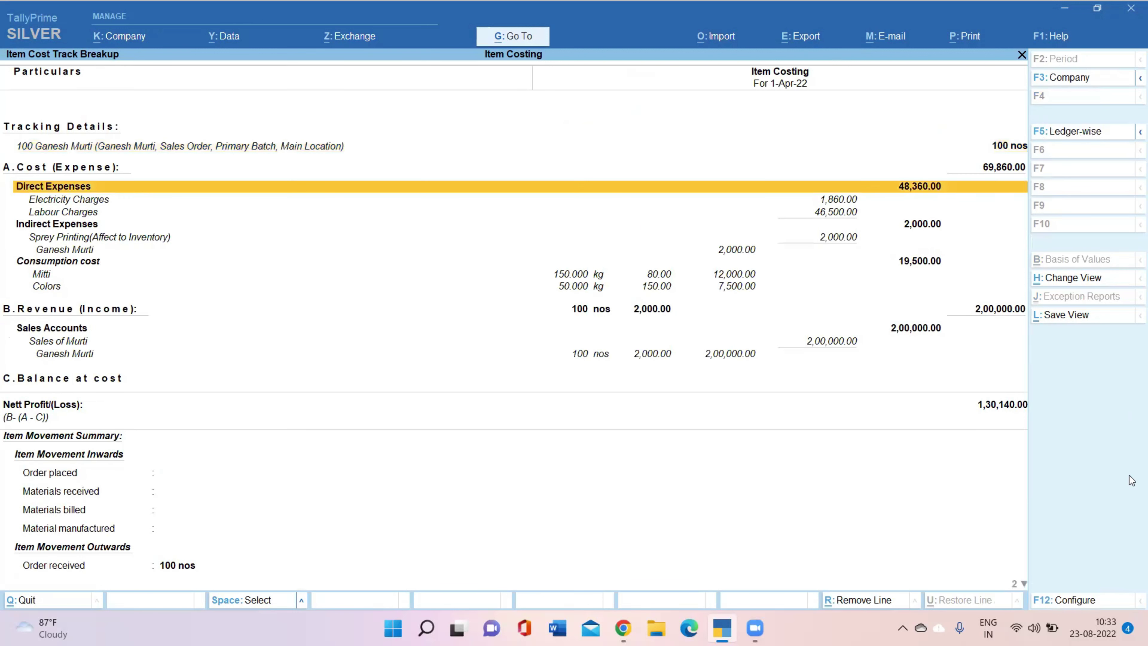
{"action": "key", "text": "Up"}
{"action": "key", "text": "Up"}
{"action": "key", "text": "Up"}
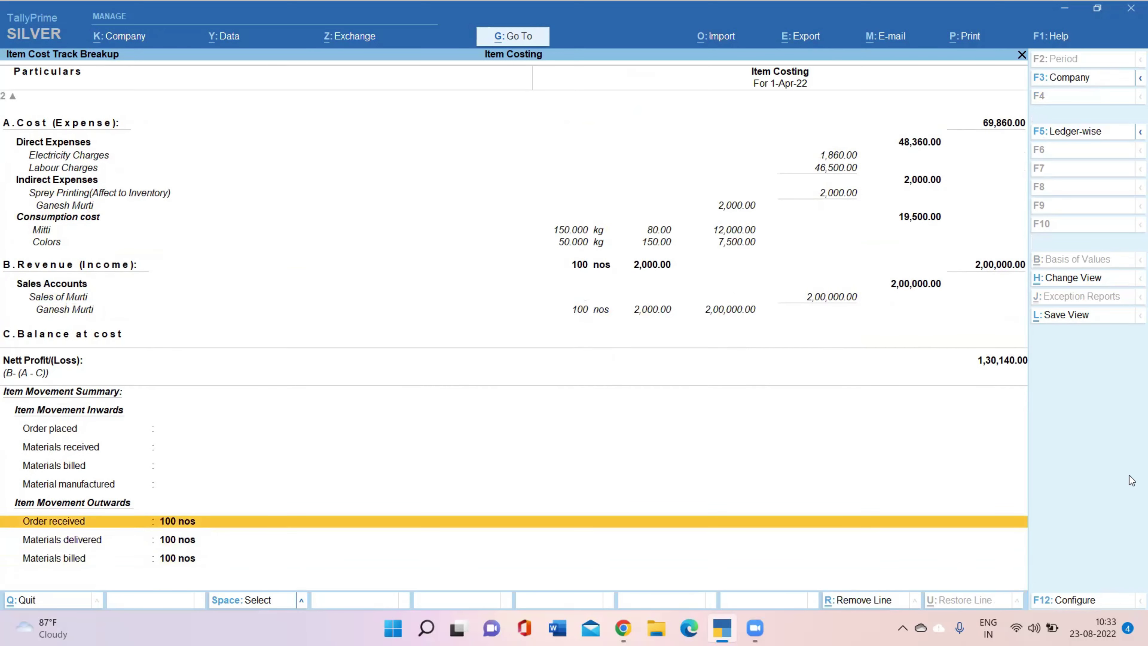
{"action": "key", "text": "Down"}
{"action": "key", "text": "Down"}
{"action": "key", "text": "Down"}
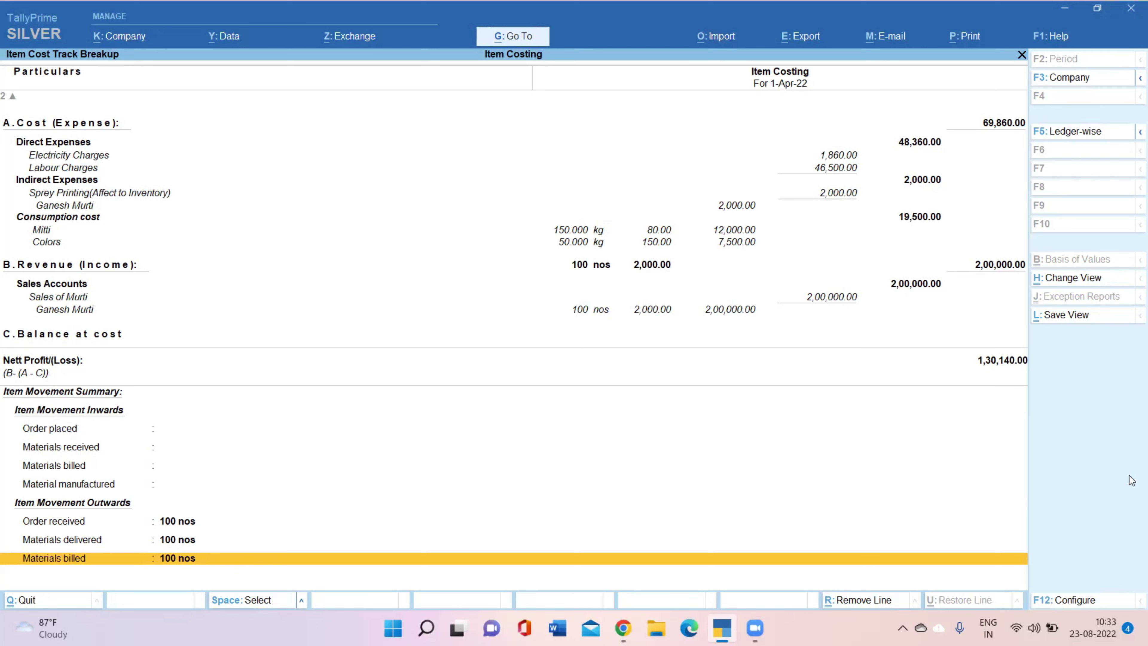
- Close the item cost reports and return to the Gateway of Tally
{"action": "key", "text": "Escape"}
{"action": "key", "text": "Escape"}
{"action": "key", "text": "Escape"}
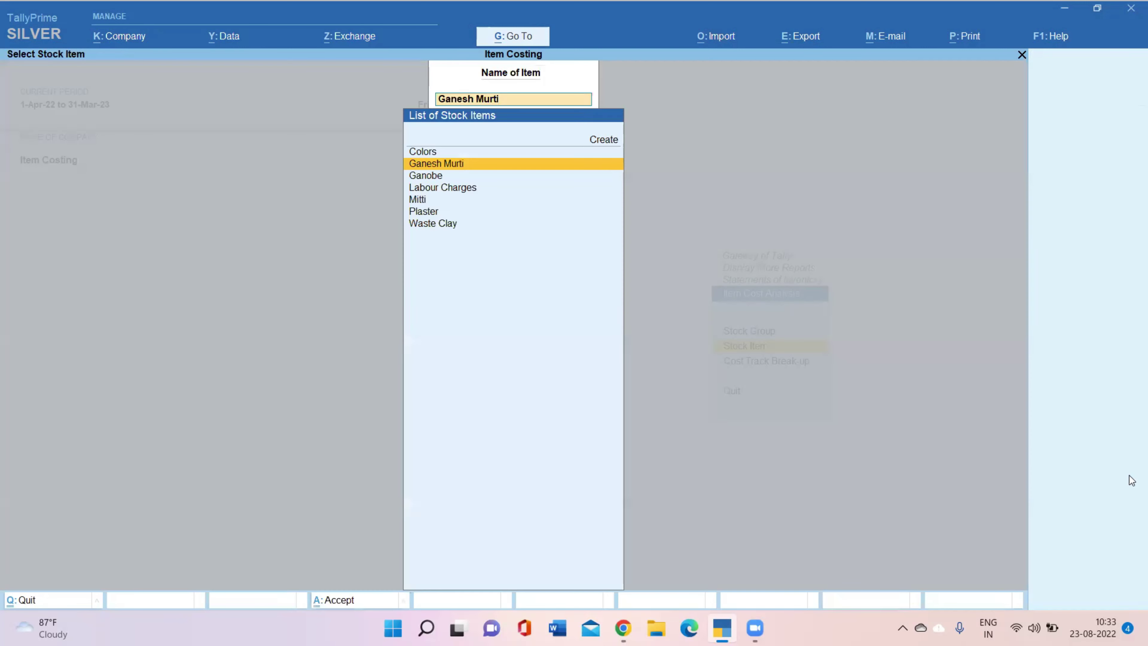
{"action": "key", "text": "Escape"}
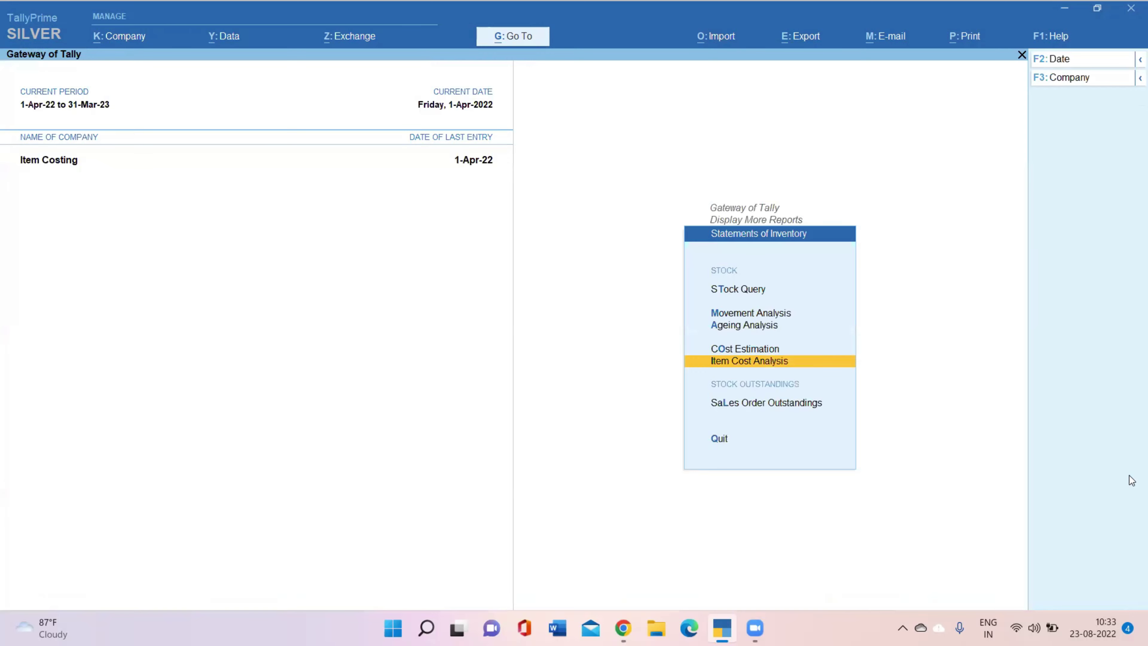
{"action": "key", "text": "Escape"}
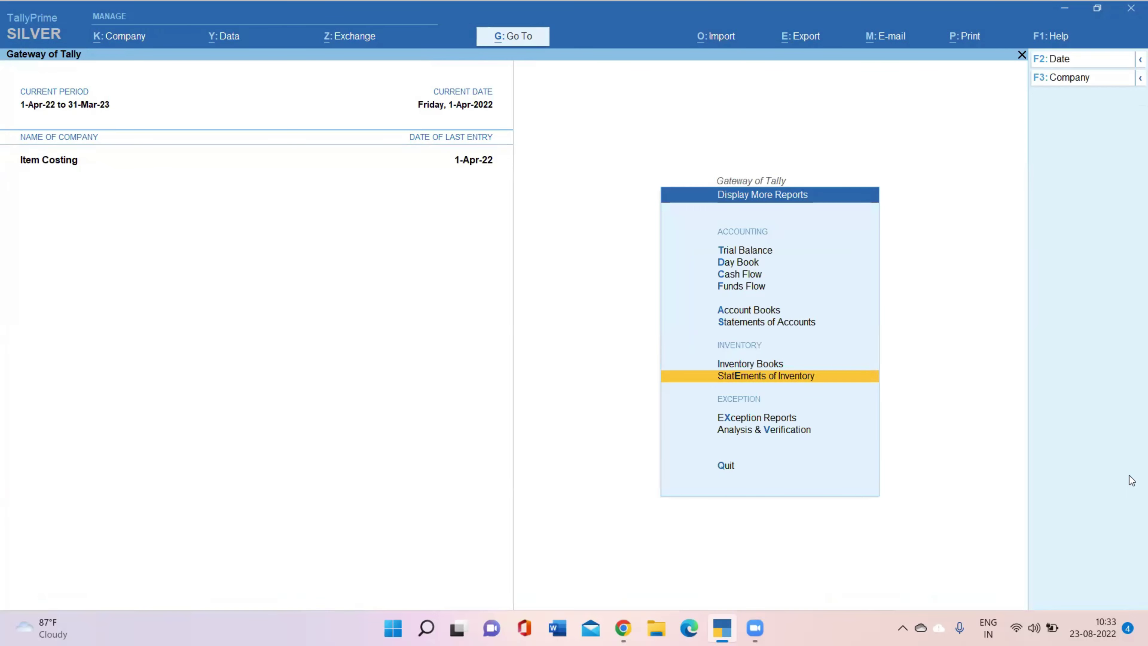
{"action": "key", "text": "Escape"}
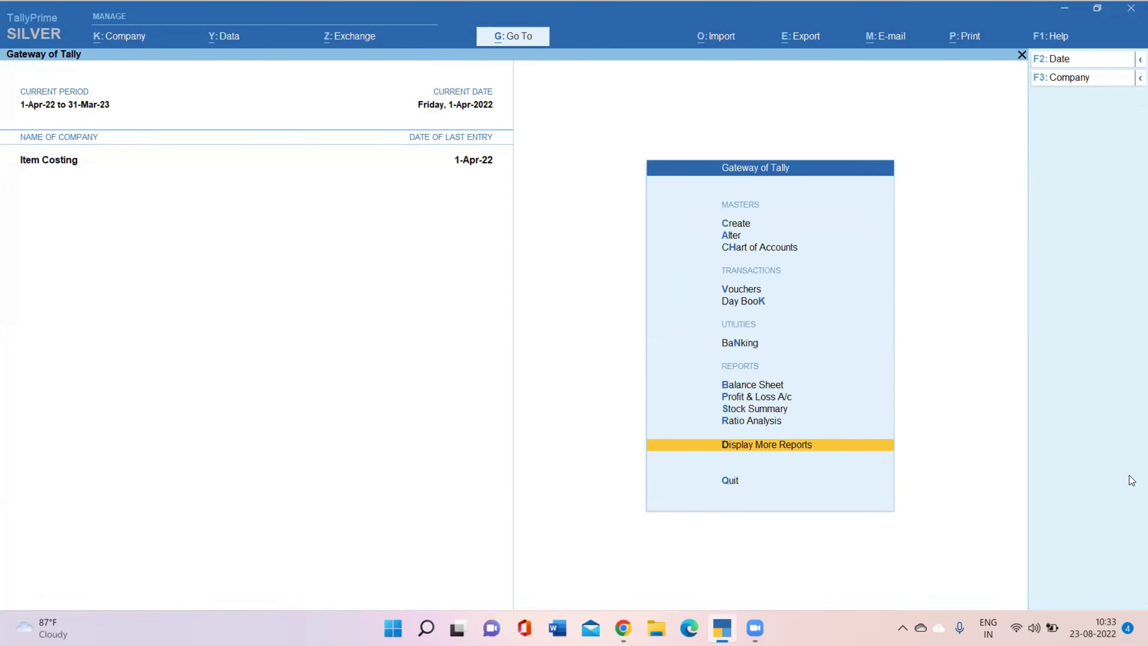
- Review the closing balances of the stock items in the Stock Summary, through to Waste Clay, and close the report
{"action": "key", "text": "Up"}
{"action": "key", "text": "Up"}
{"action": "key", "text": "Return"}
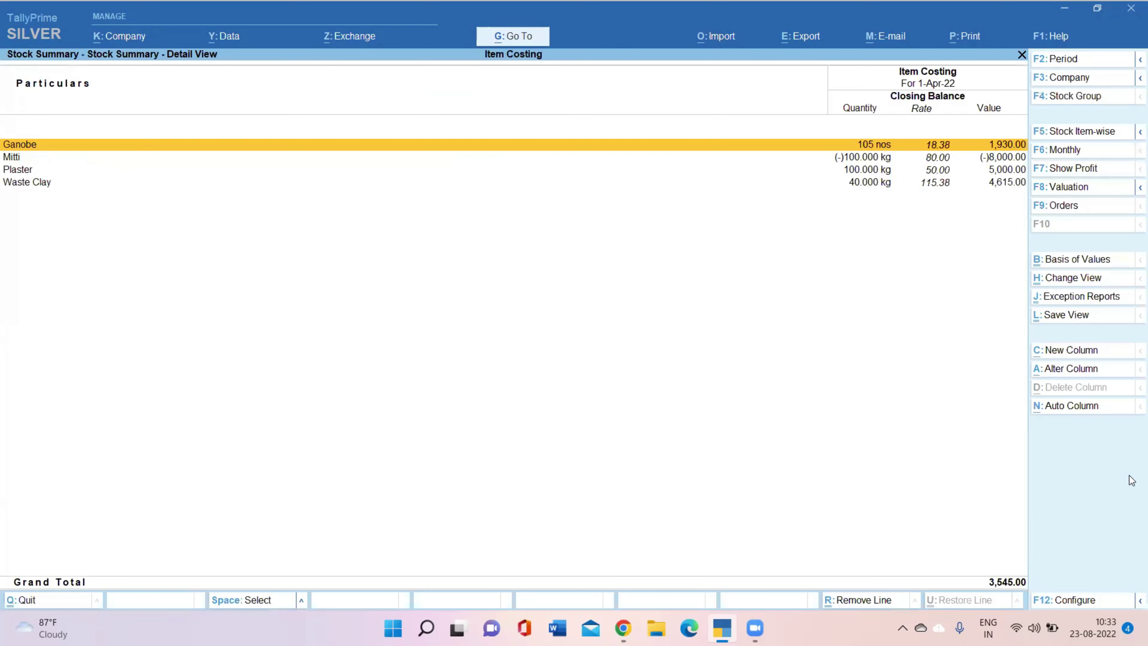
{"action": "key", "text": "Down"}
{"action": "key", "text": "Down"}
{"action": "key", "text": "Down"}
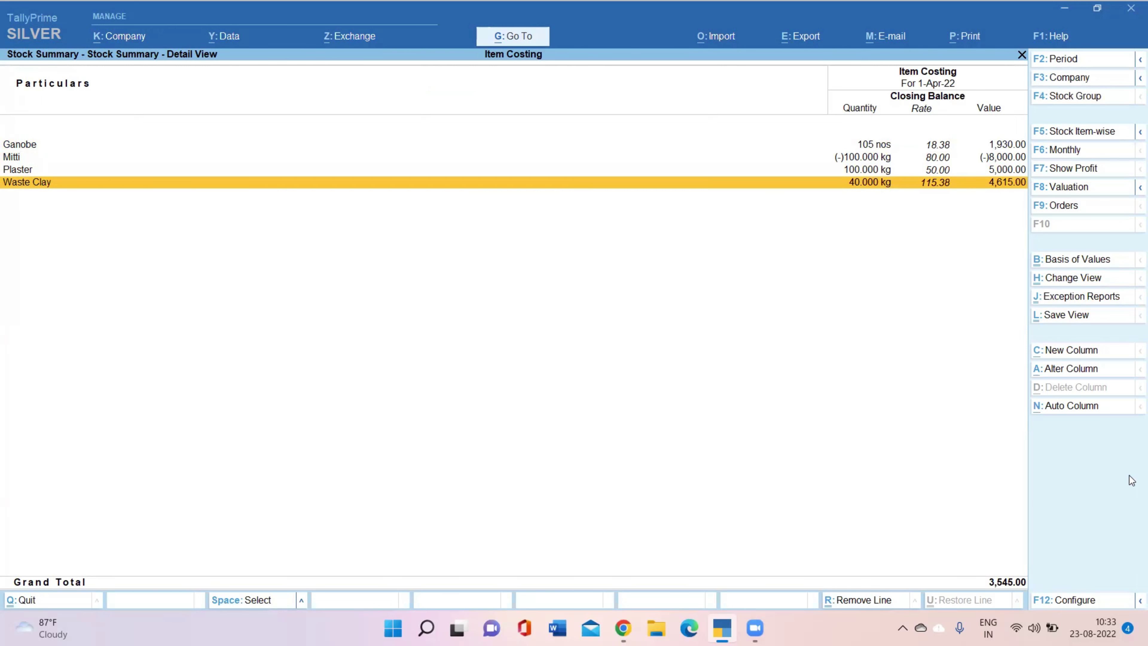
{"action": "key", "text": "Escape"}
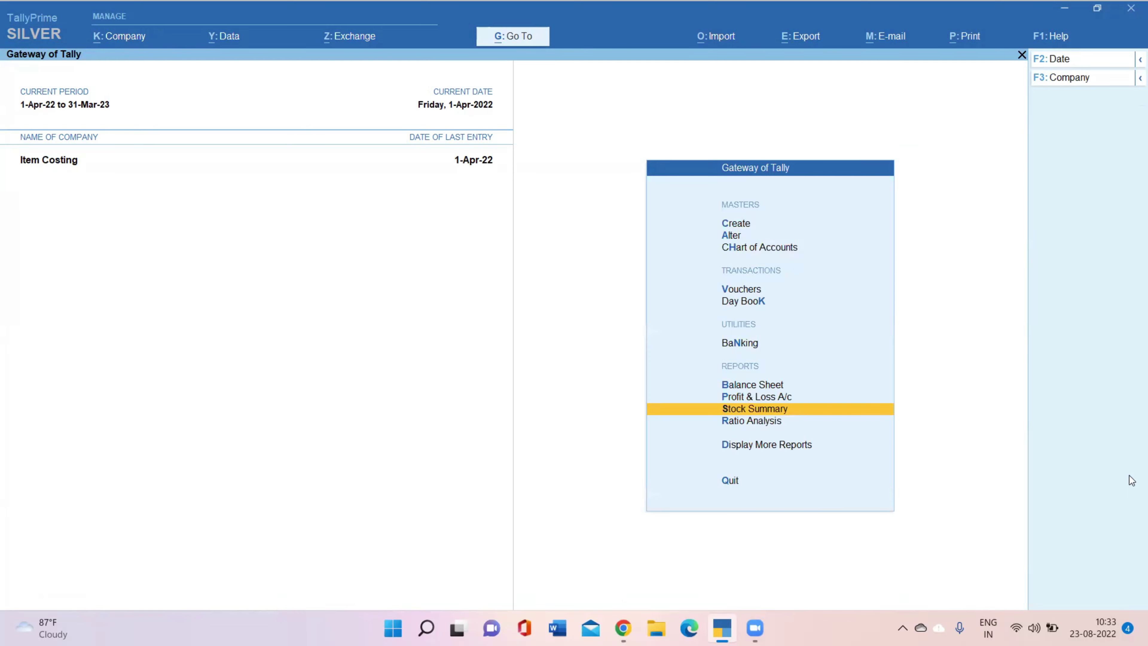